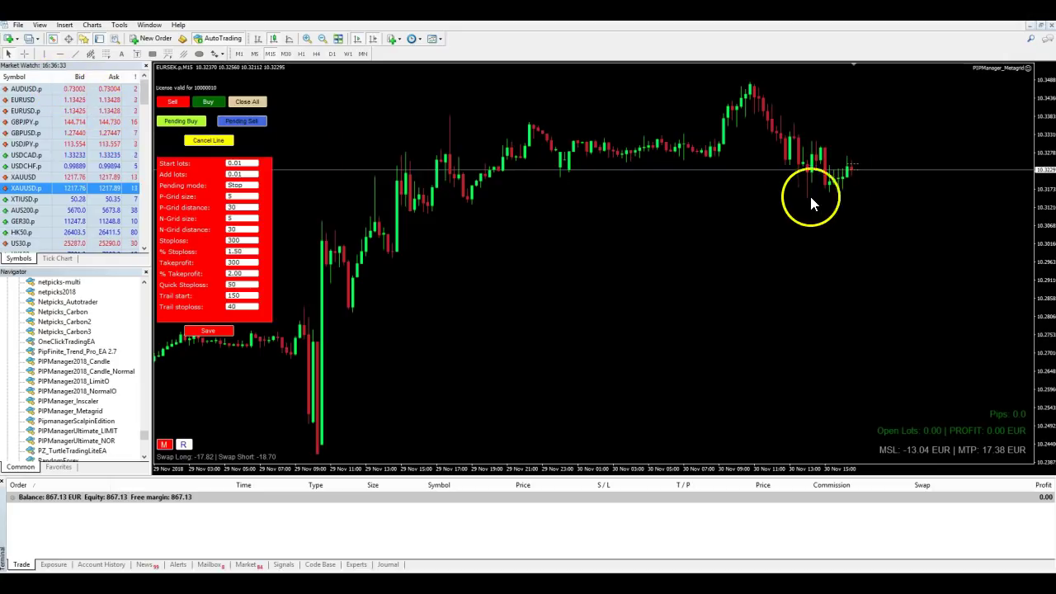
Check the P-Grid and N-Grid size fields and measure a short distance above the current price on the EURSEK chart
click(238, 197)
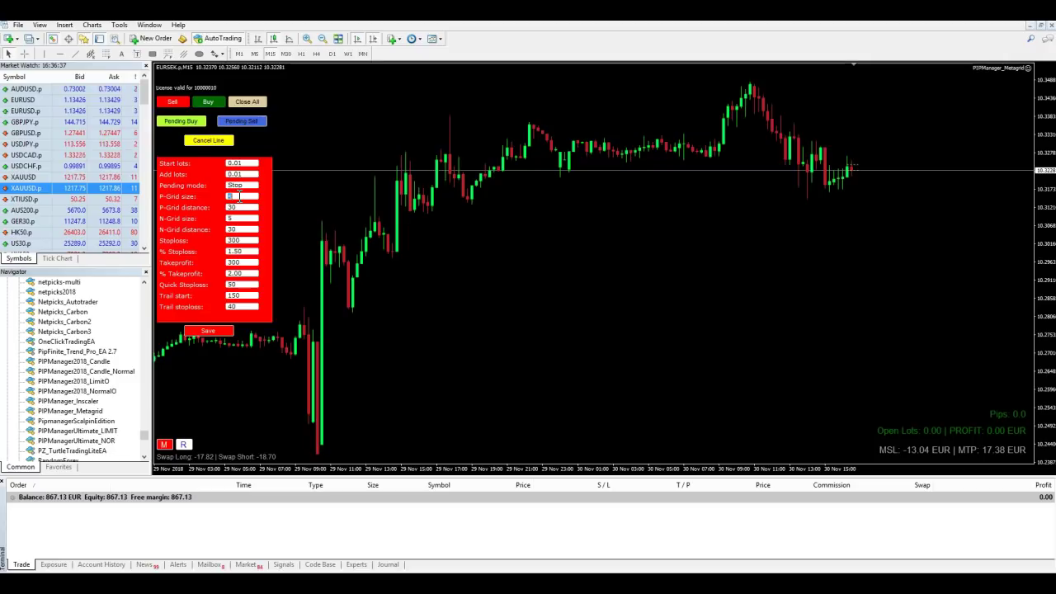
click(238, 218)
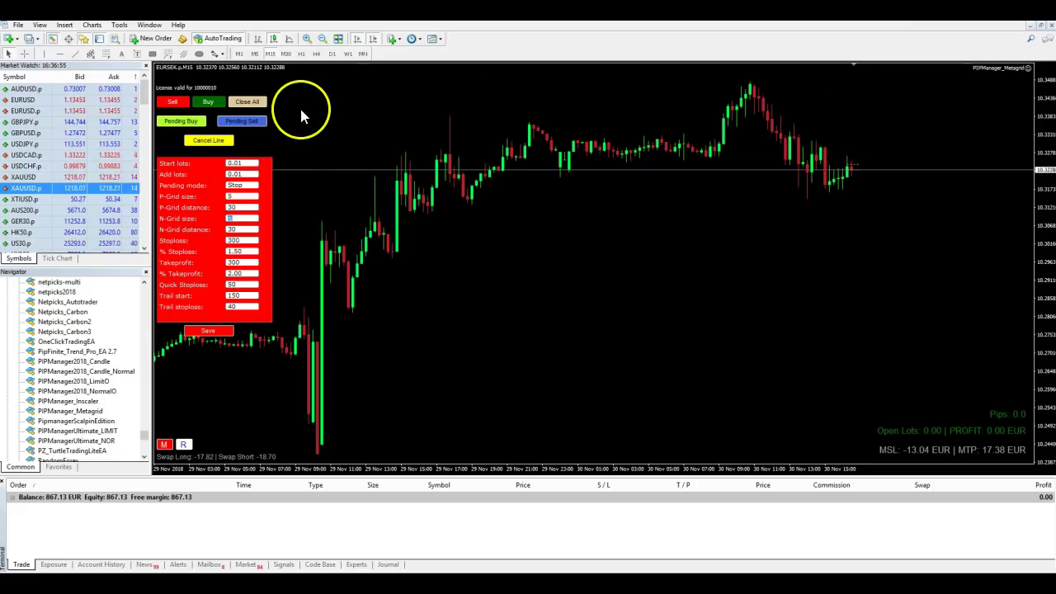
click(240, 208)
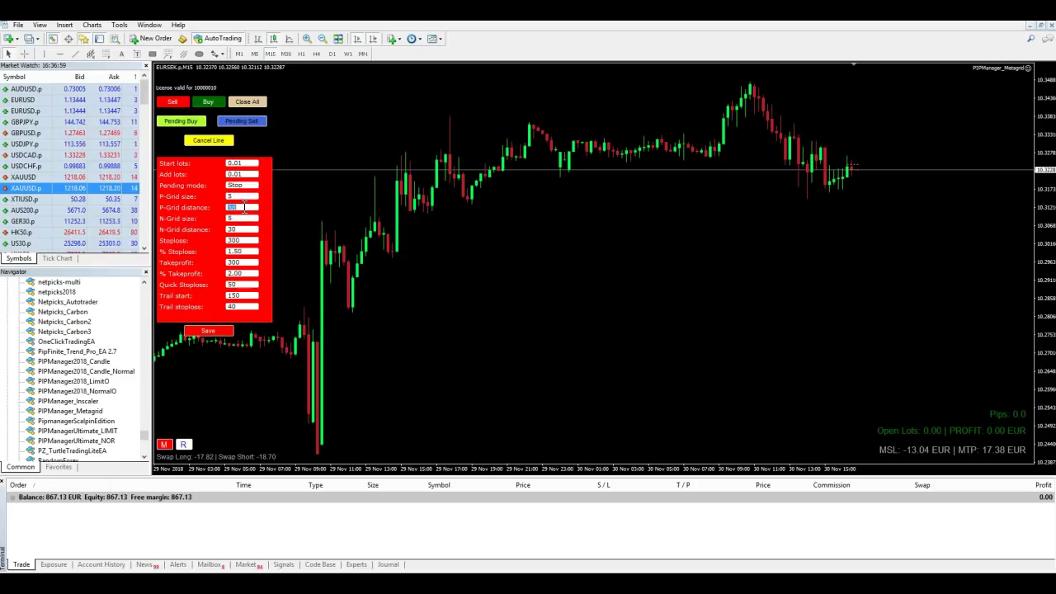
key(BackSpace)
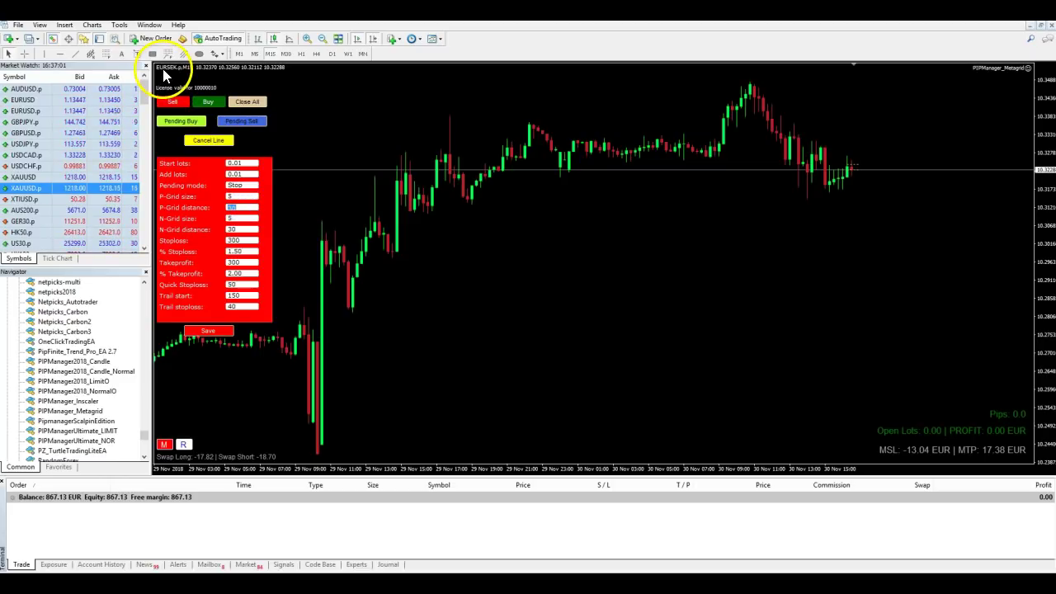
click(25, 54)
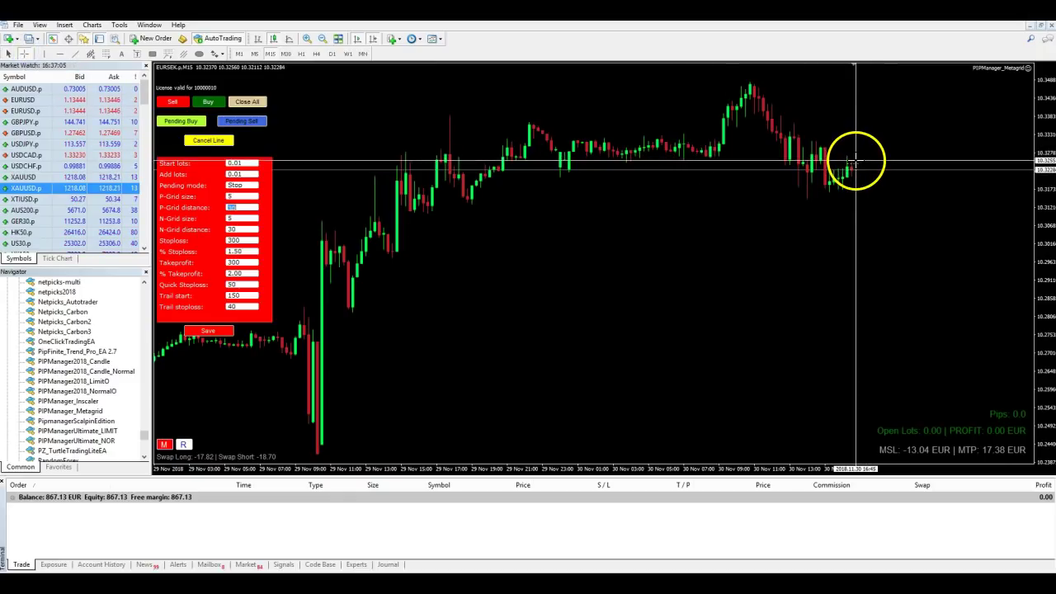
drag(856, 162, 855, 144)
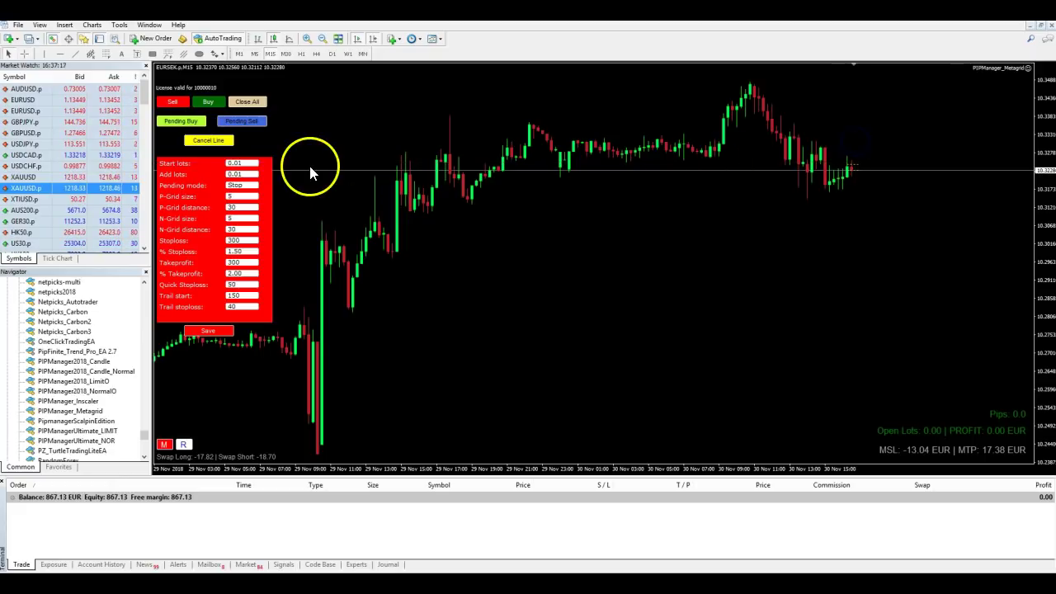
Set both the P-Grid distance and the N-Grid distance to 600
click(246, 206)
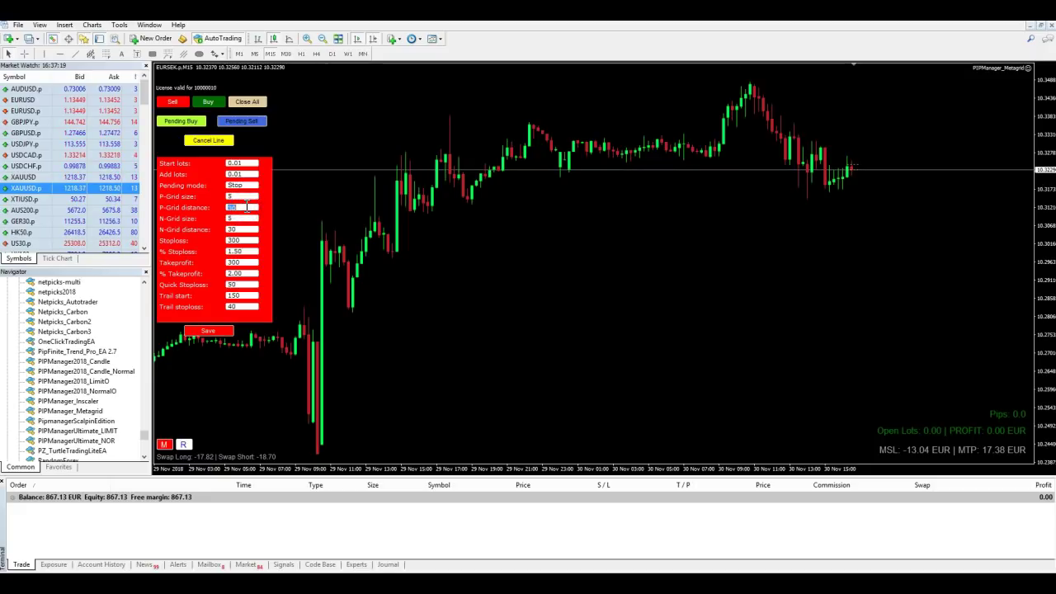
text(600)
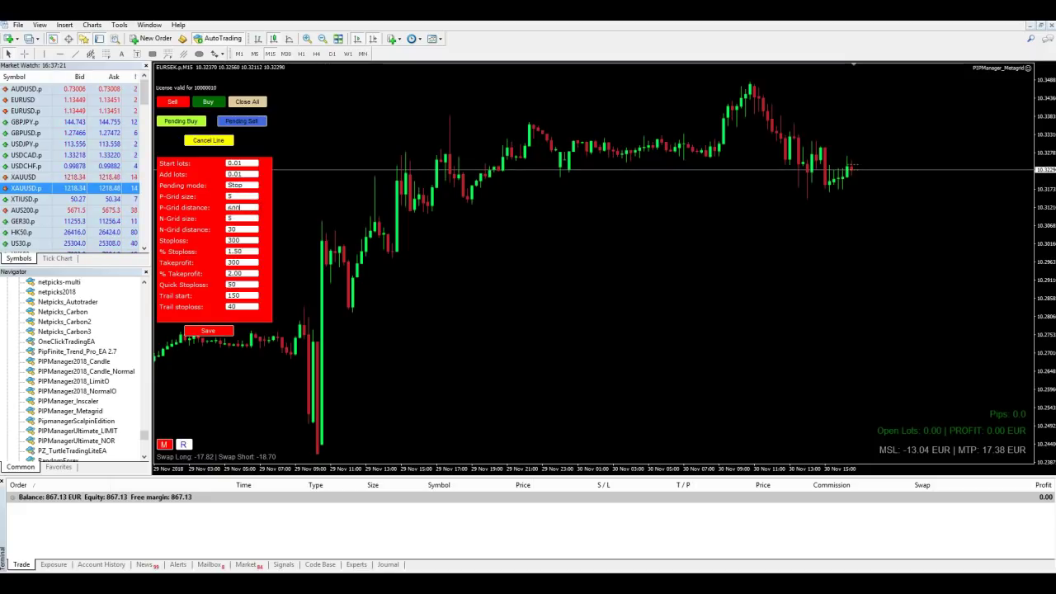
click(247, 205)
click(244, 229)
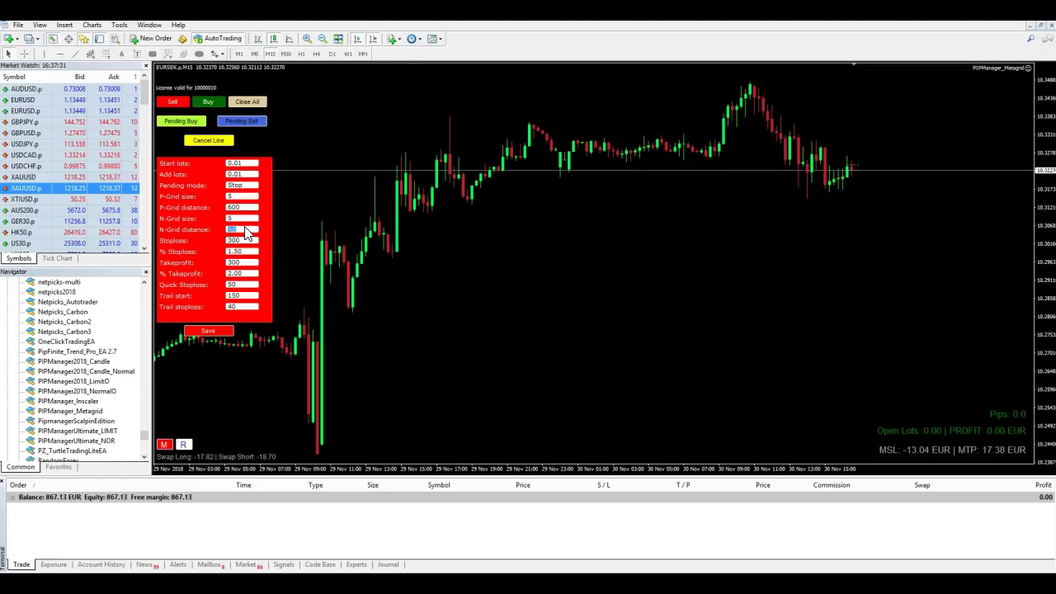
text(600)
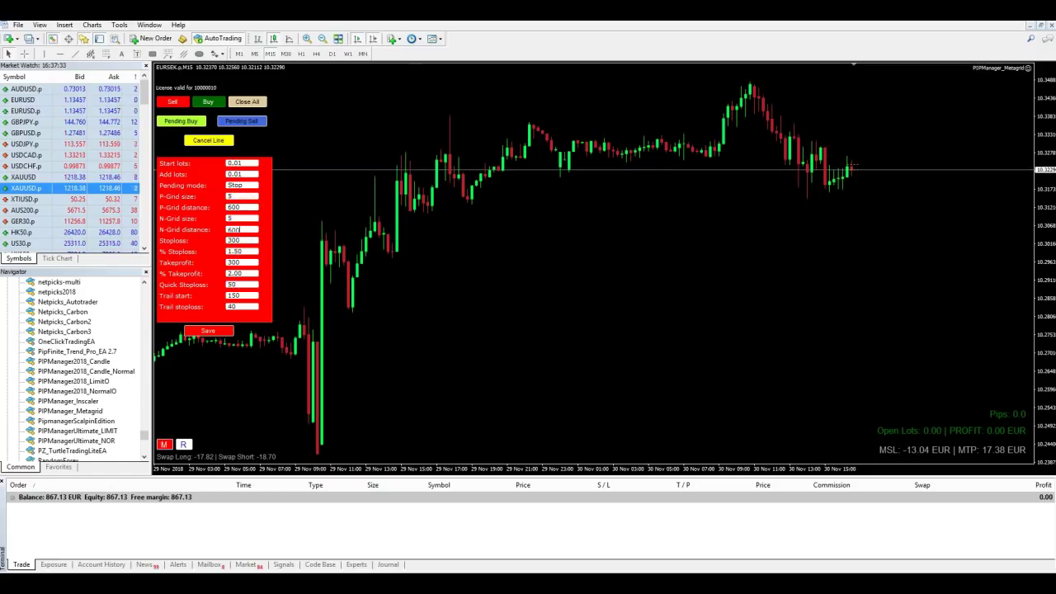
click(249, 231)
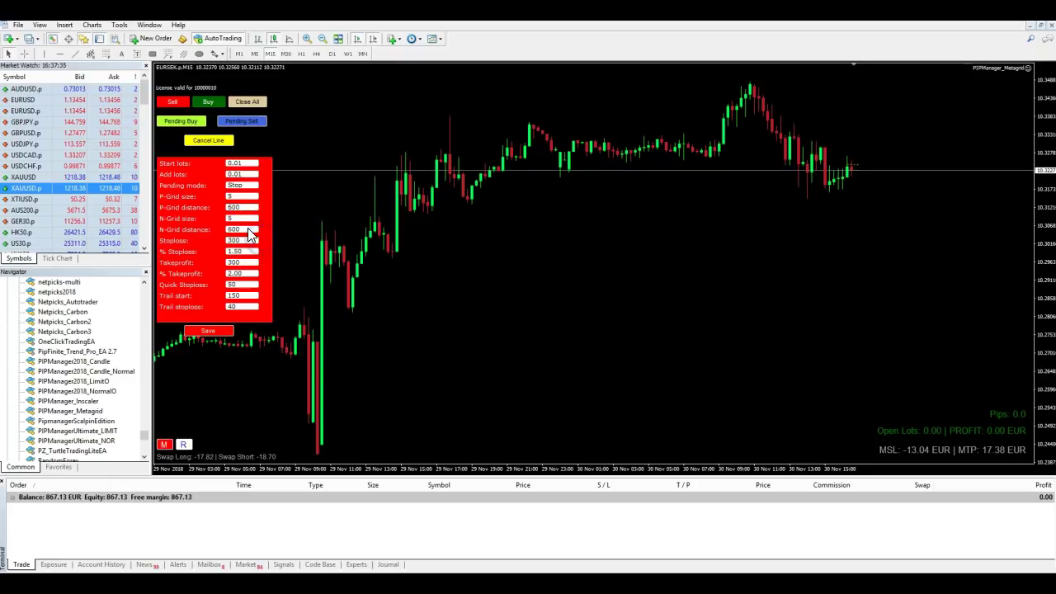
Measure the distance from the current price up to just above the recent swing high for the stoploss
click(246, 240)
key(BackSpace)
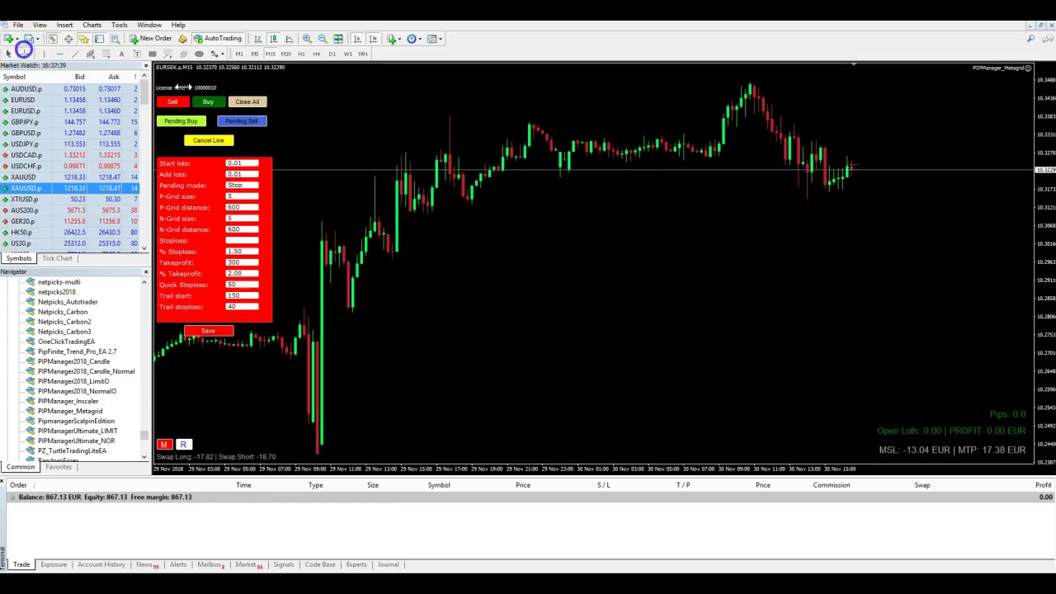
drag(843, 165, 756, 76)
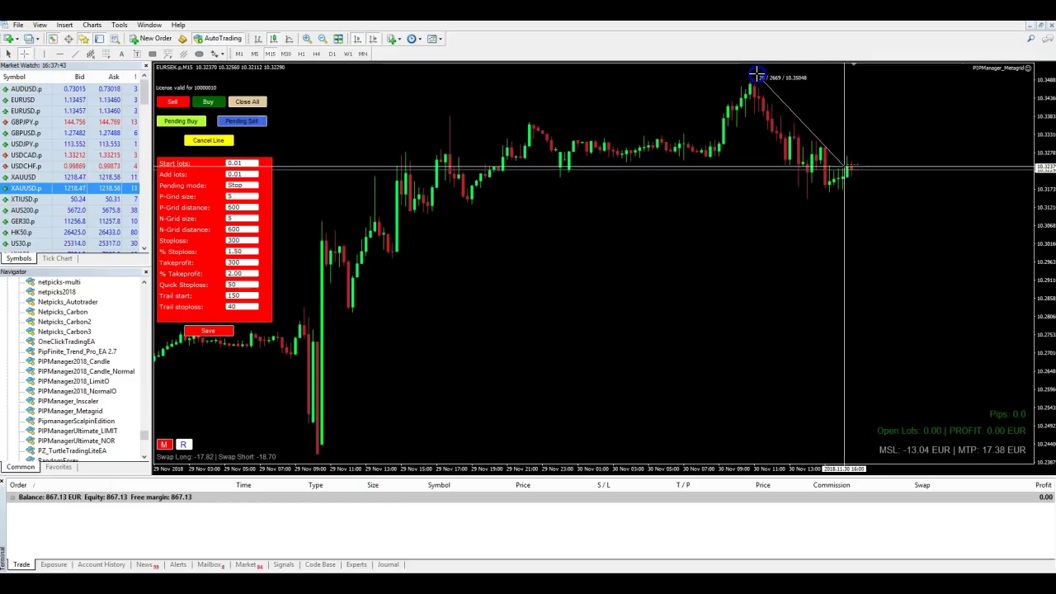
drag(755, 75, 757, 77)
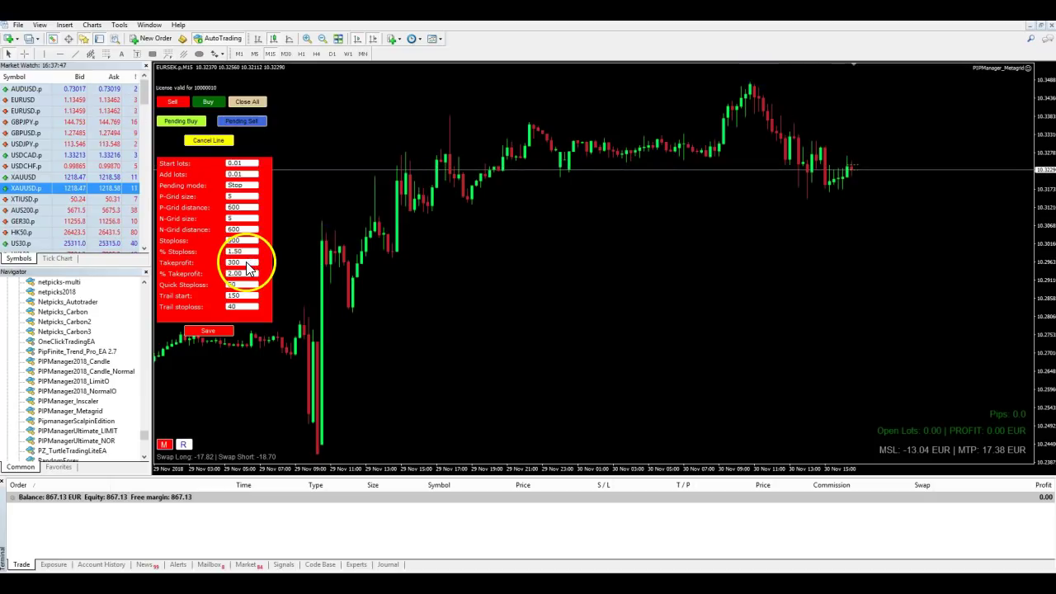
Set both the Stoploss and the Takeprofit to 2700
click(245, 251)
click(242, 240)
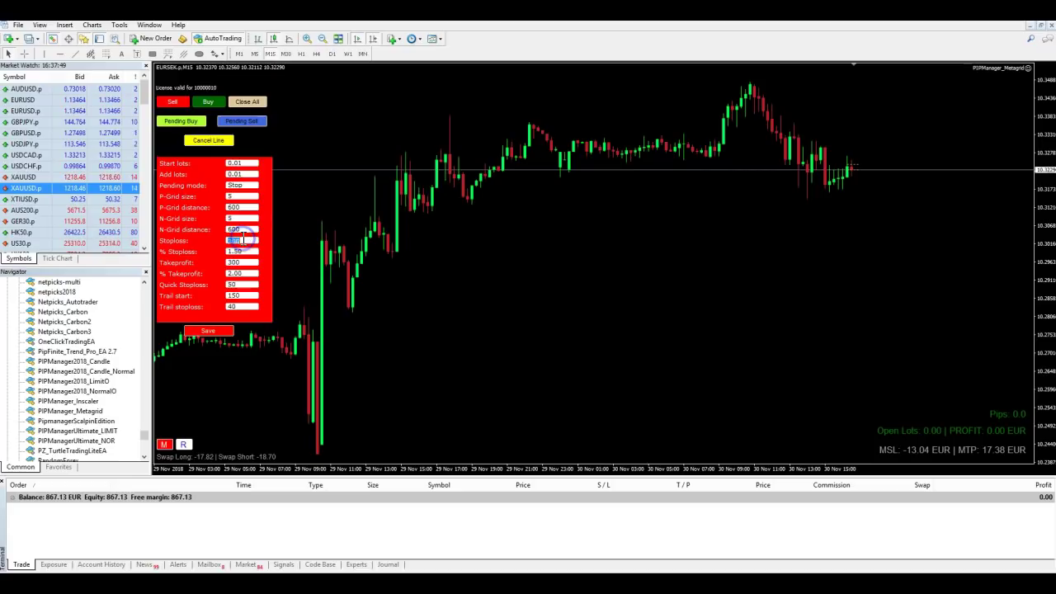
text(2700)
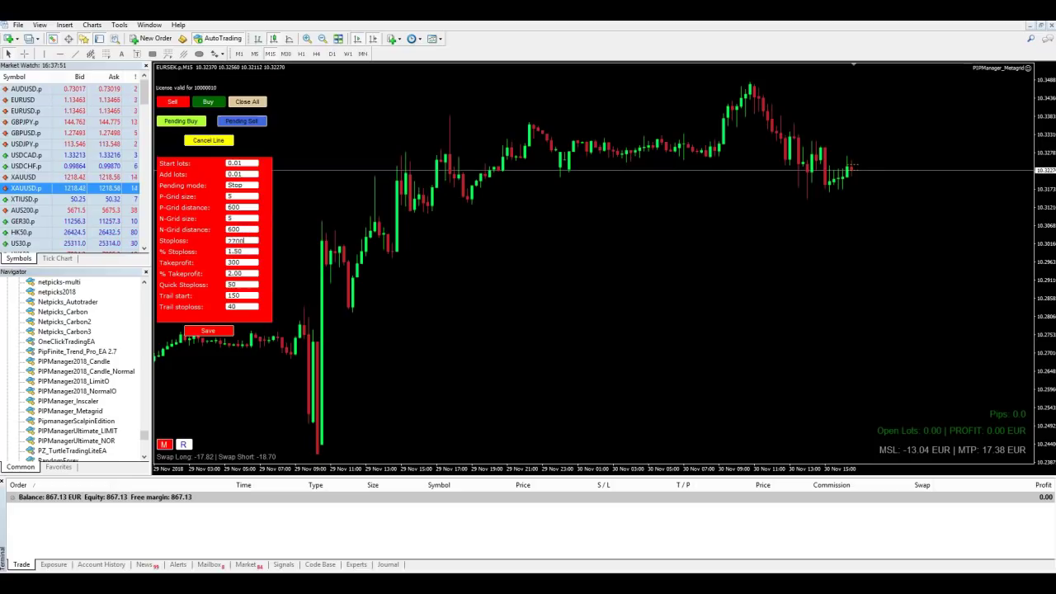
click(234, 263)
text(50)
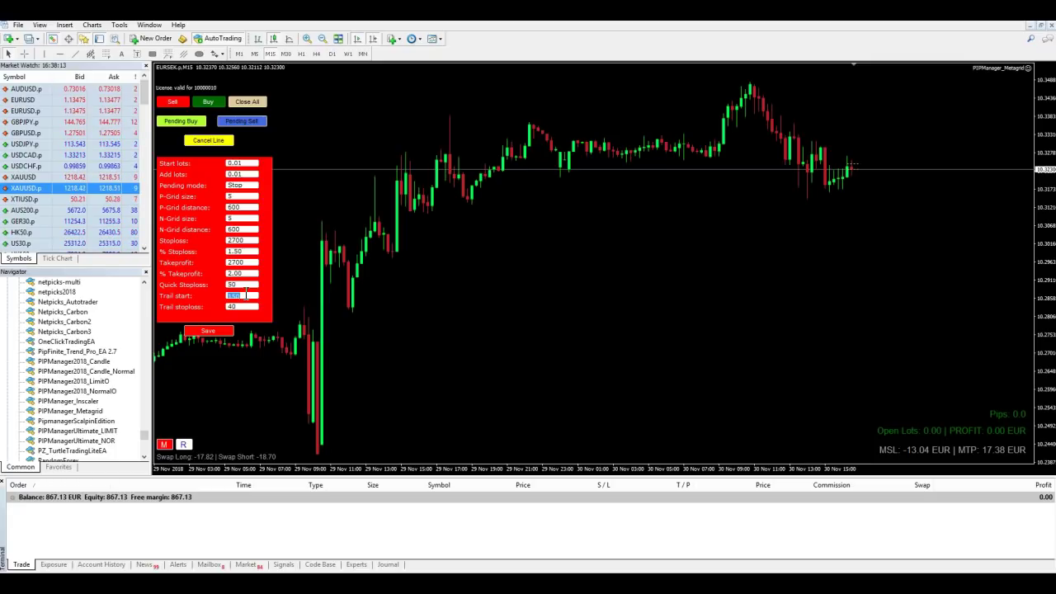
Set the Trail start to 999999 and save the trade manager settings
text(999999)
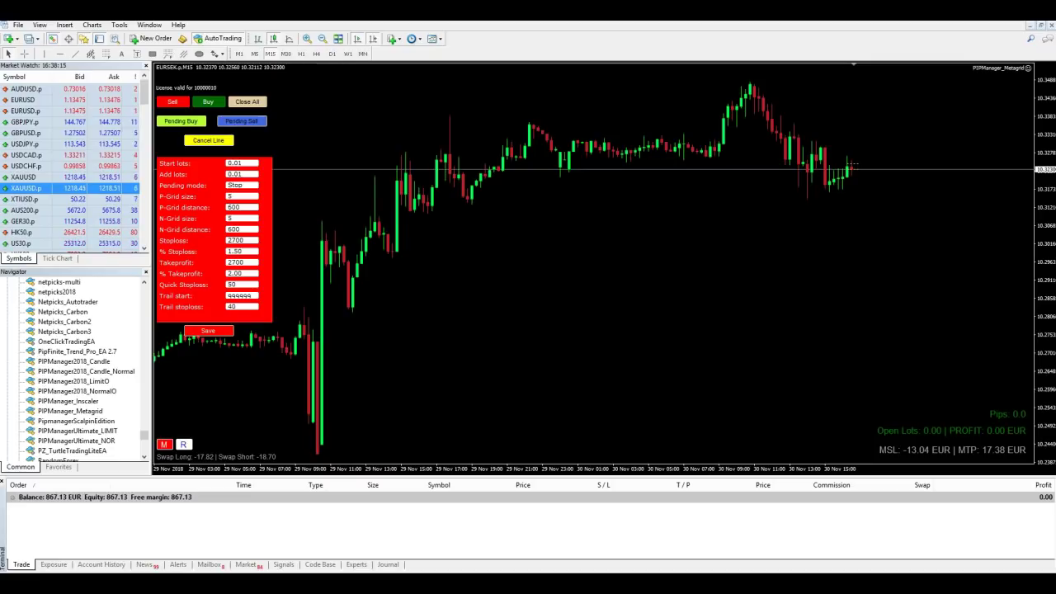
click(238, 296)
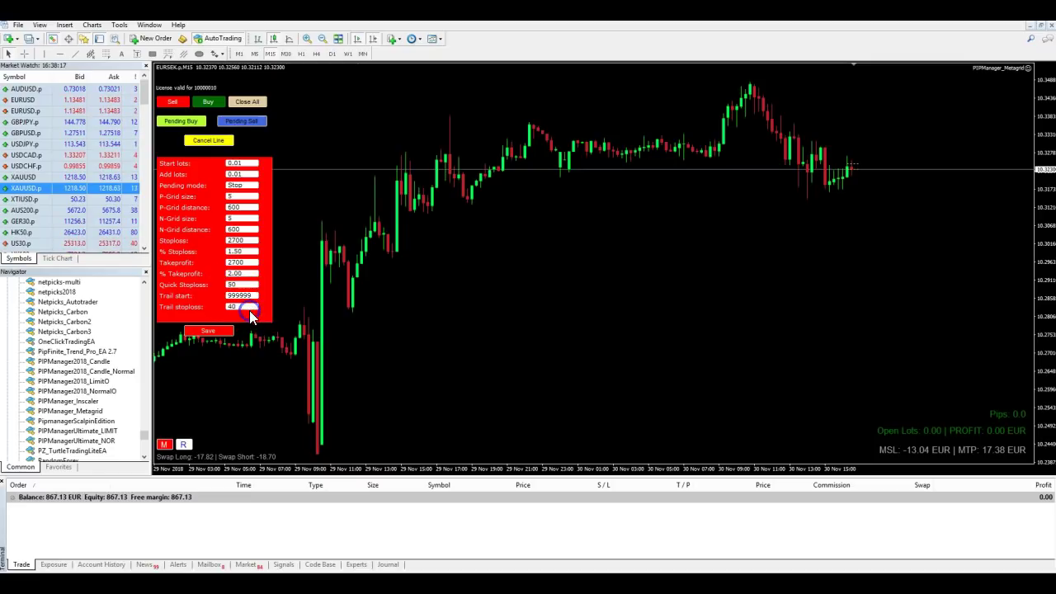
click(258, 296)
click(208, 337)
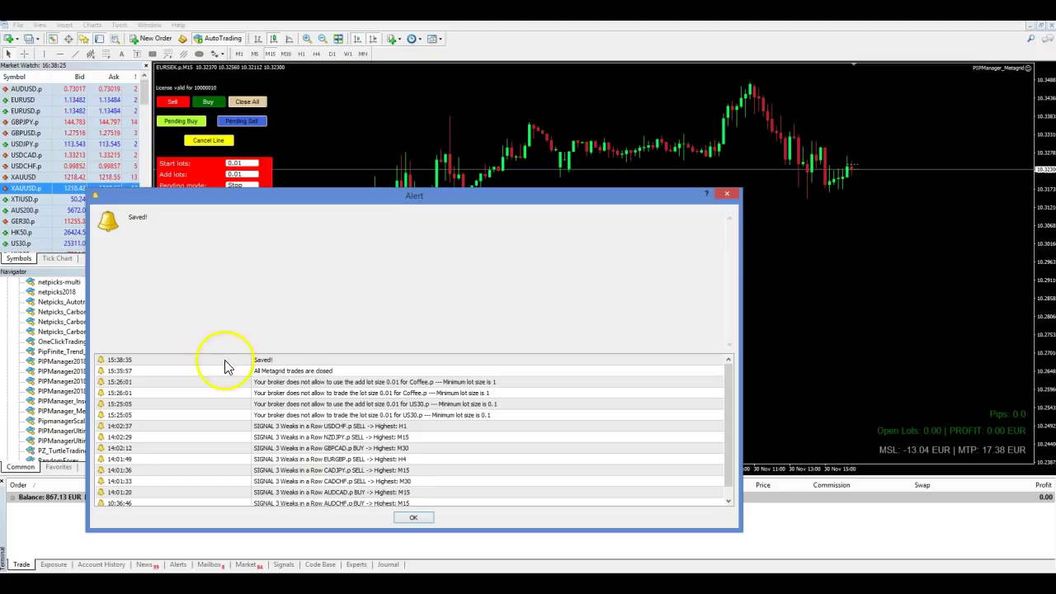
click(412, 517)
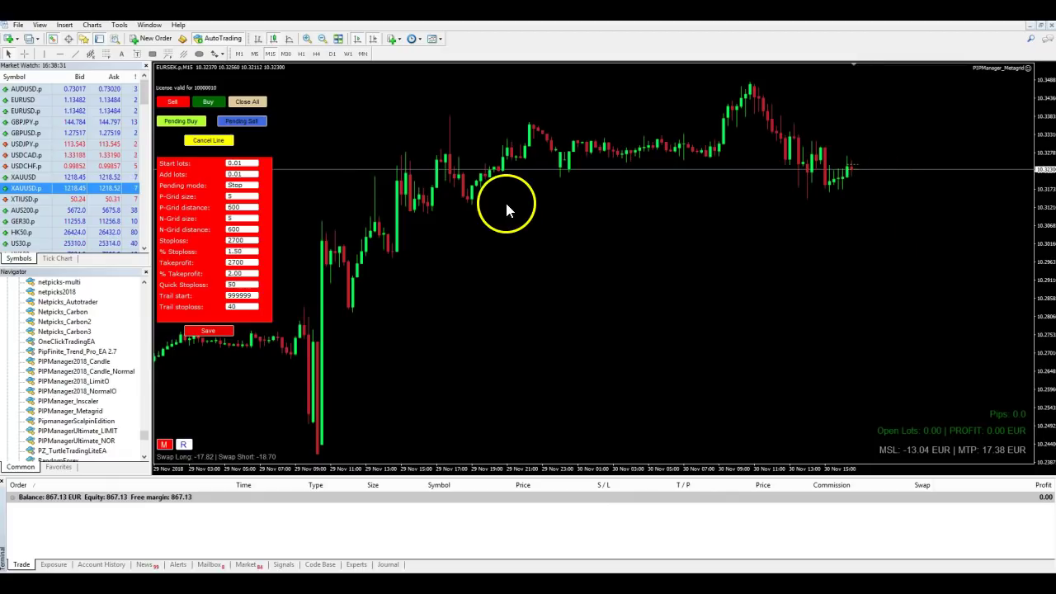
Hide the settings panel and open a 0.01-lot sell trade on EURSEK with its grid
click(165, 447)
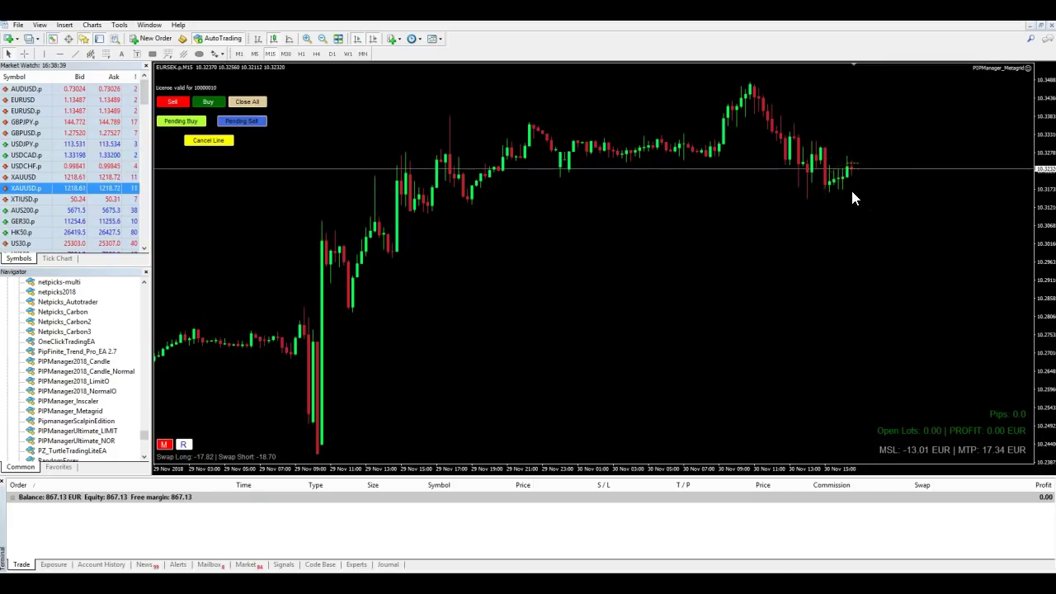
click(176, 106)
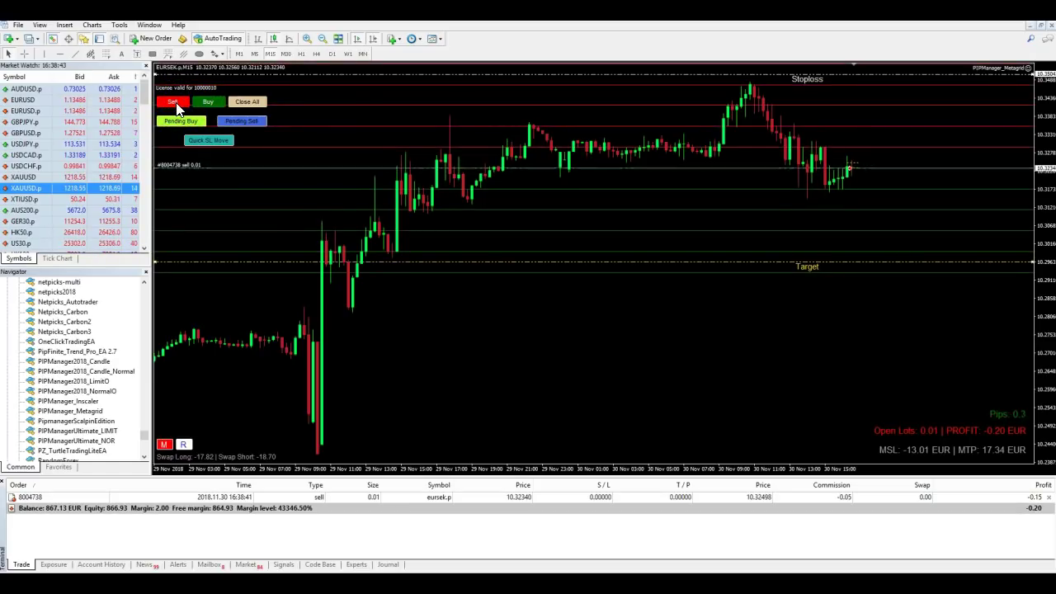
click(175, 134)
Show the settings panel again and examine the grid lines below the sell entry with the crosshair
click(164, 444)
click(225, 262)
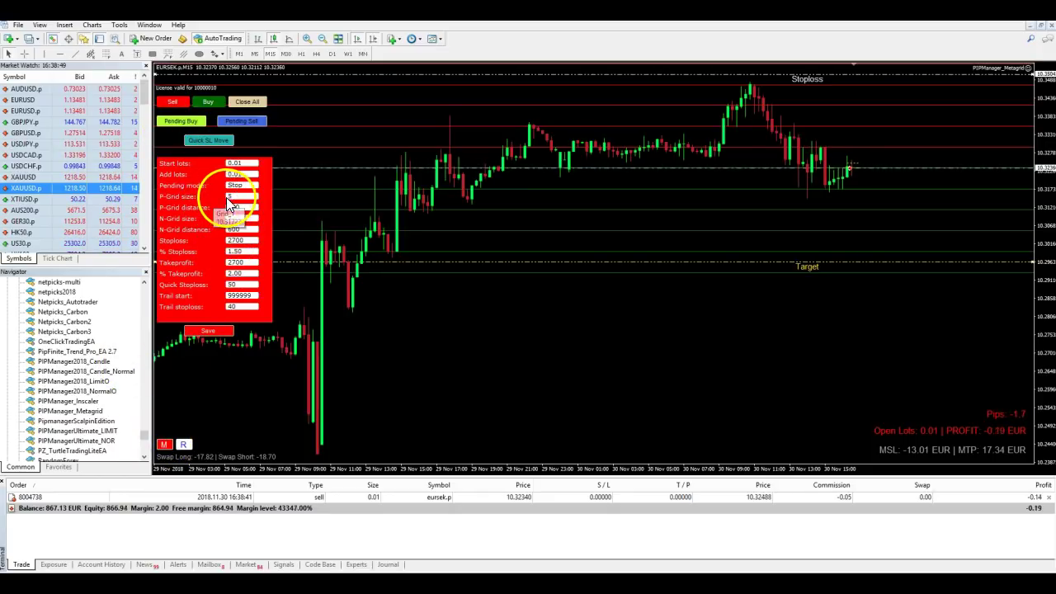
click(25, 54)
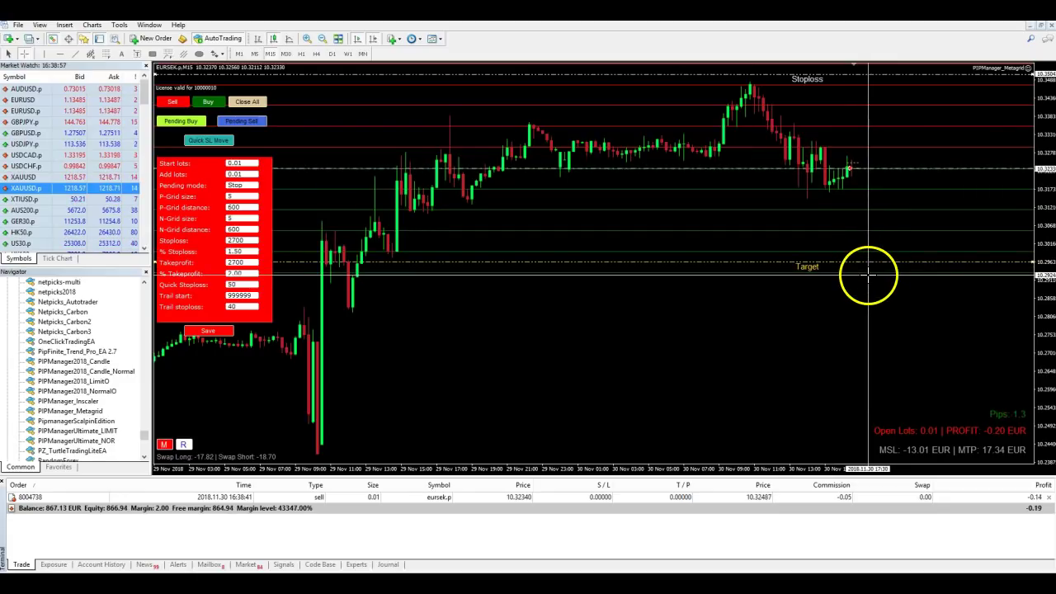
click(892, 194)
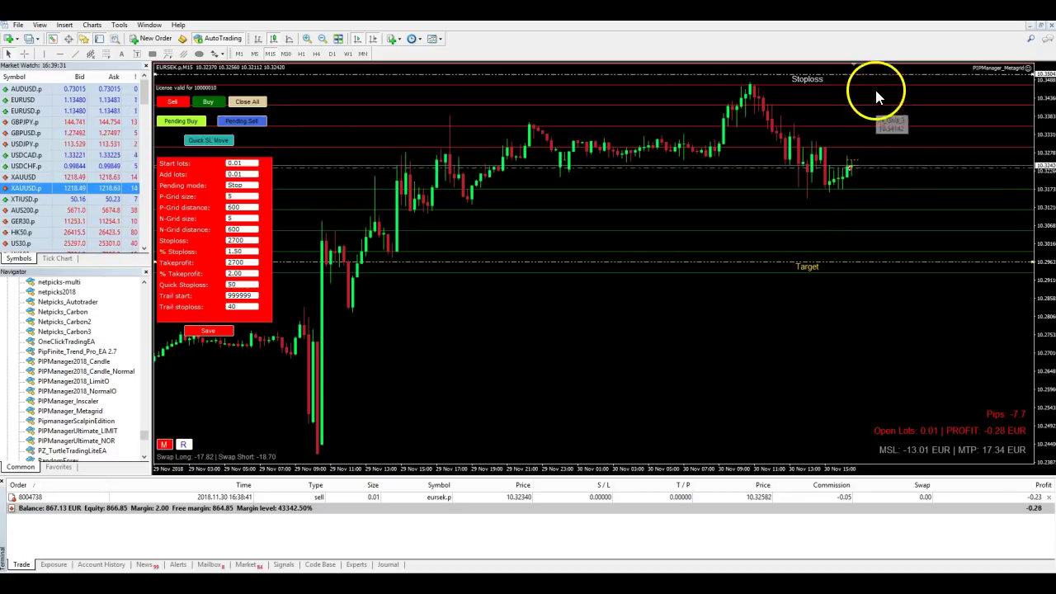
Examine the N-Grid lines above the sell entry and the Stoploss line against the N-Grid size setting
click(231, 217)
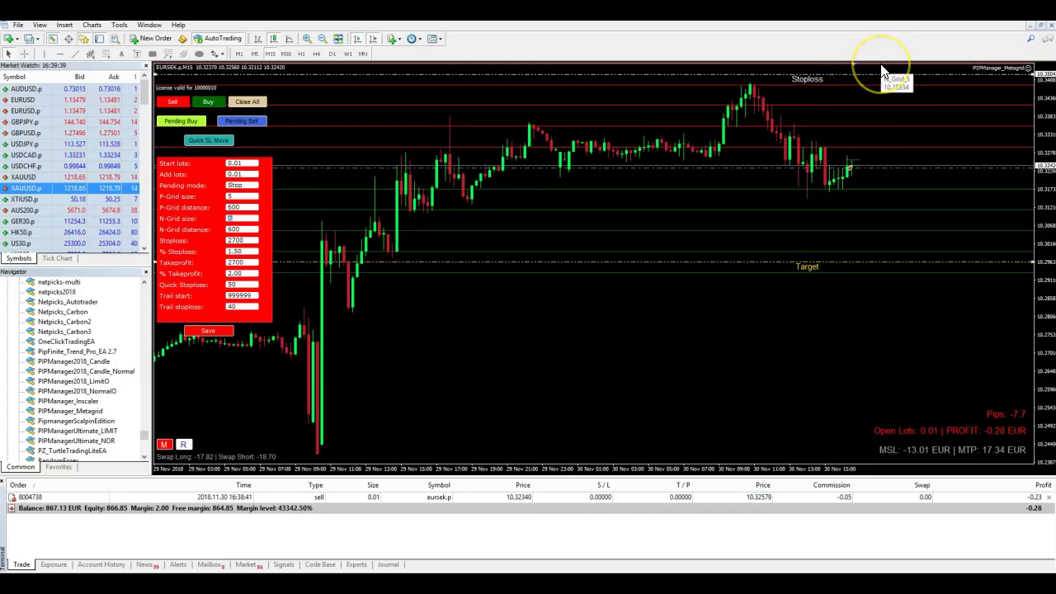
click(838, 142)
click(841, 151)
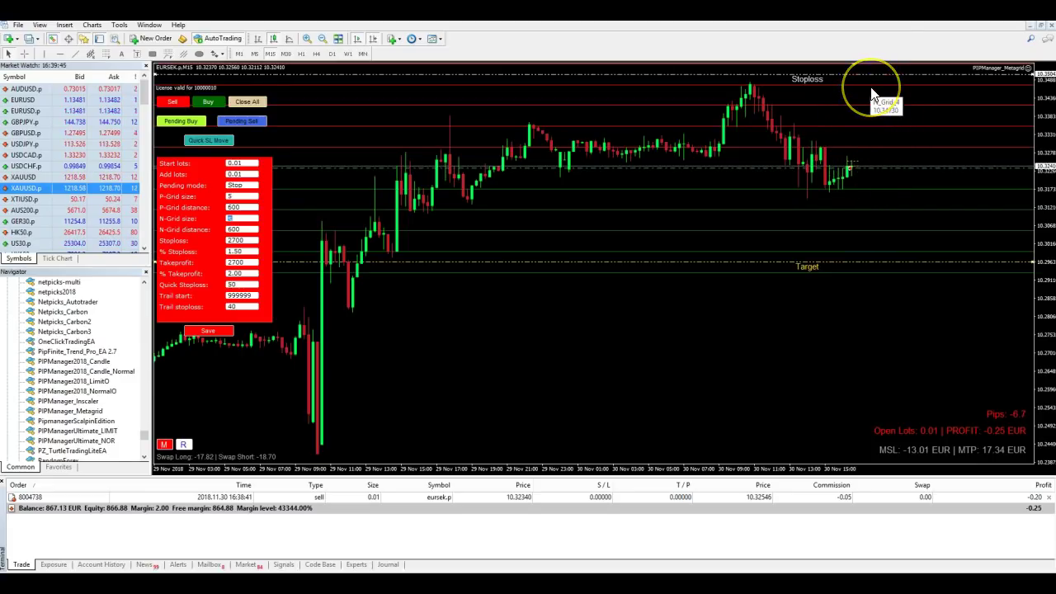
click(858, 180)
click(858, 190)
click(853, 227)
click(883, 175)
click(872, 175)
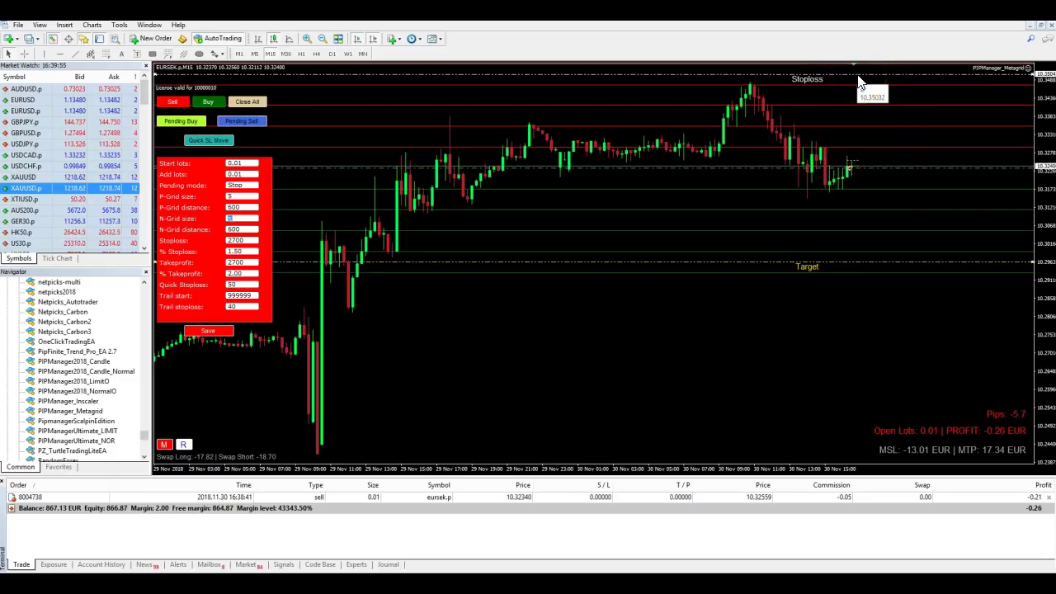
click(859, 98)
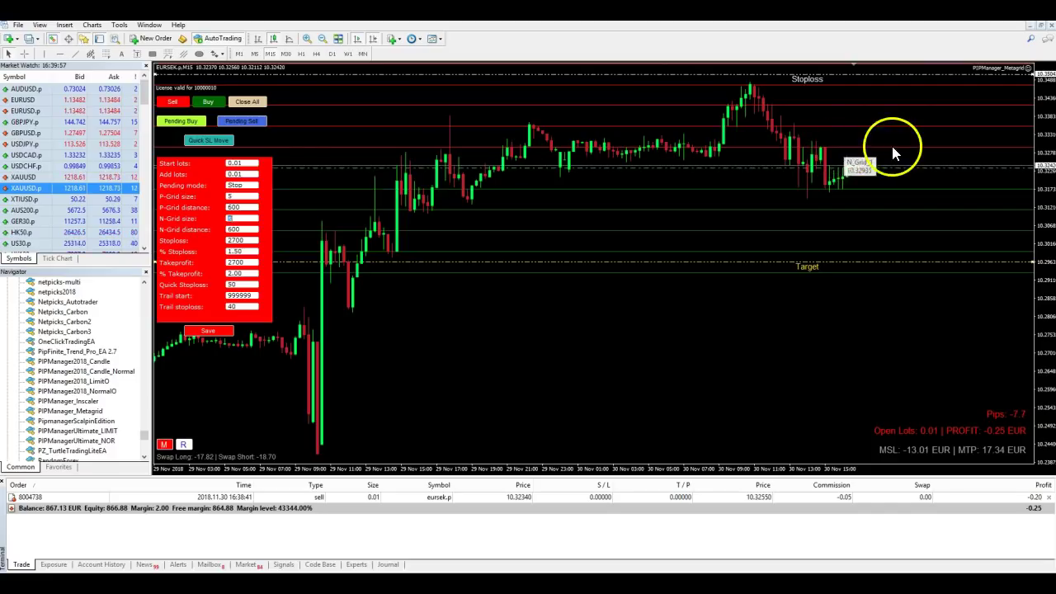
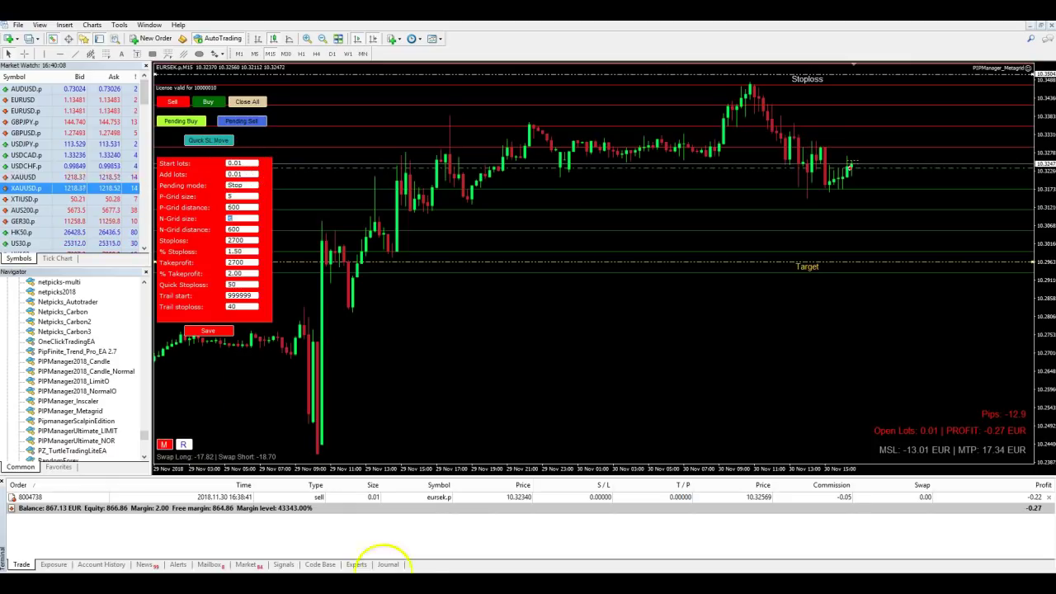
Review the open sell order alongside the Add lots and Stoploss settings
click(429, 499)
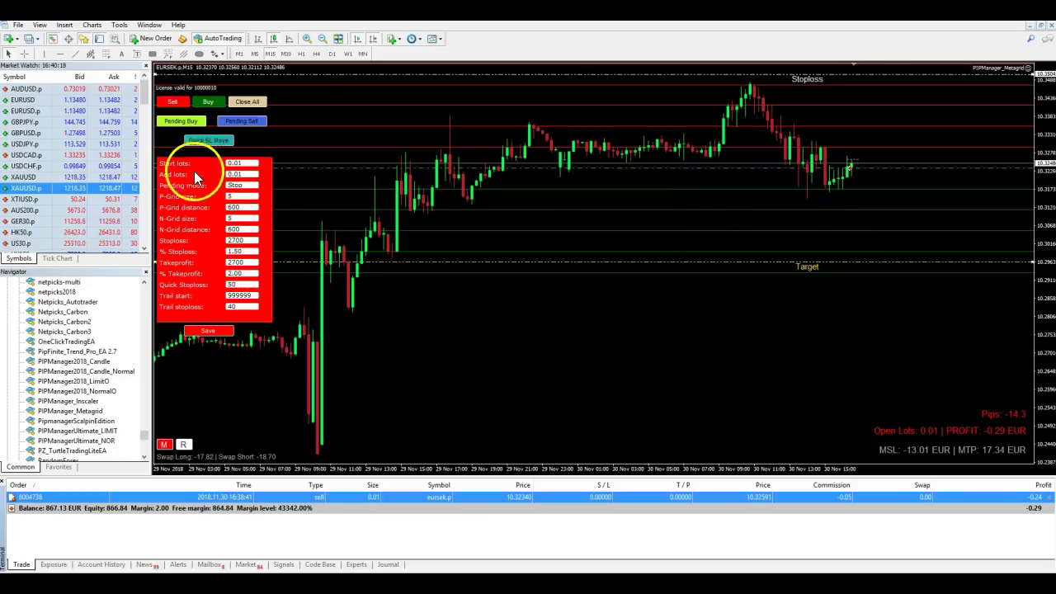
click(245, 173)
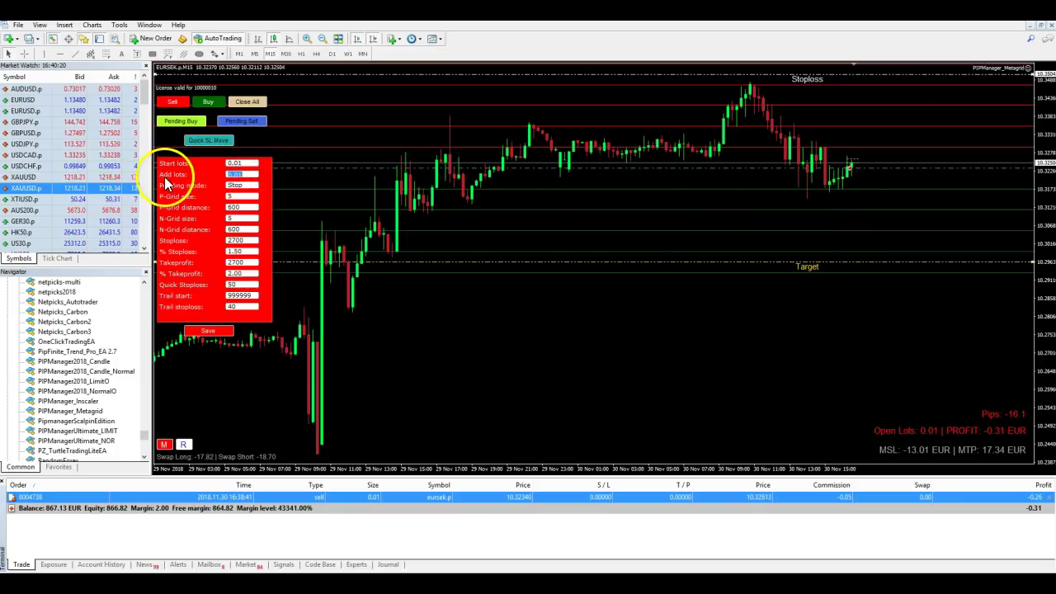
click(246, 174)
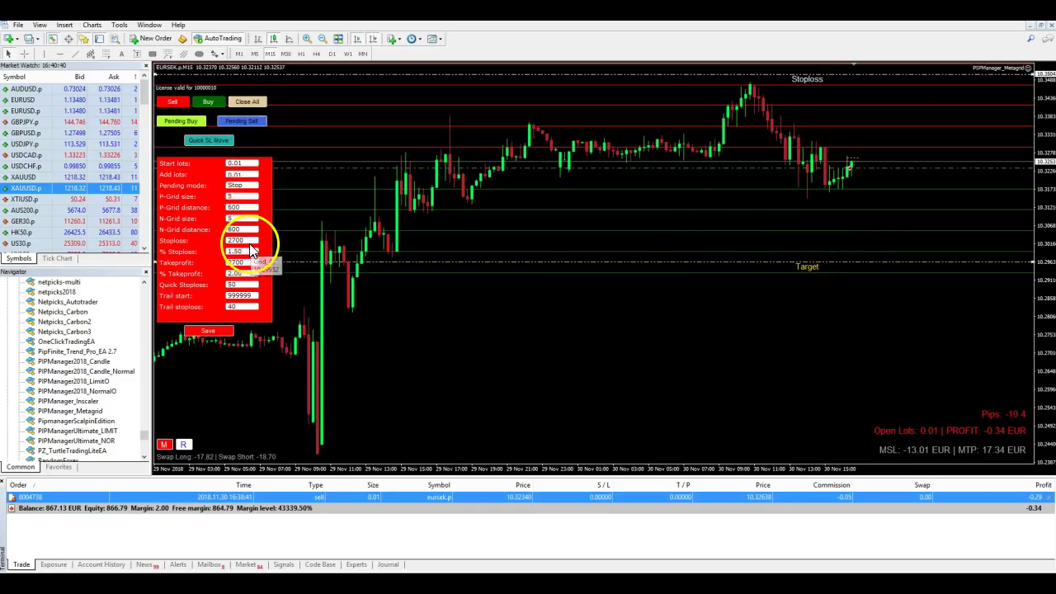
double_click(255, 240)
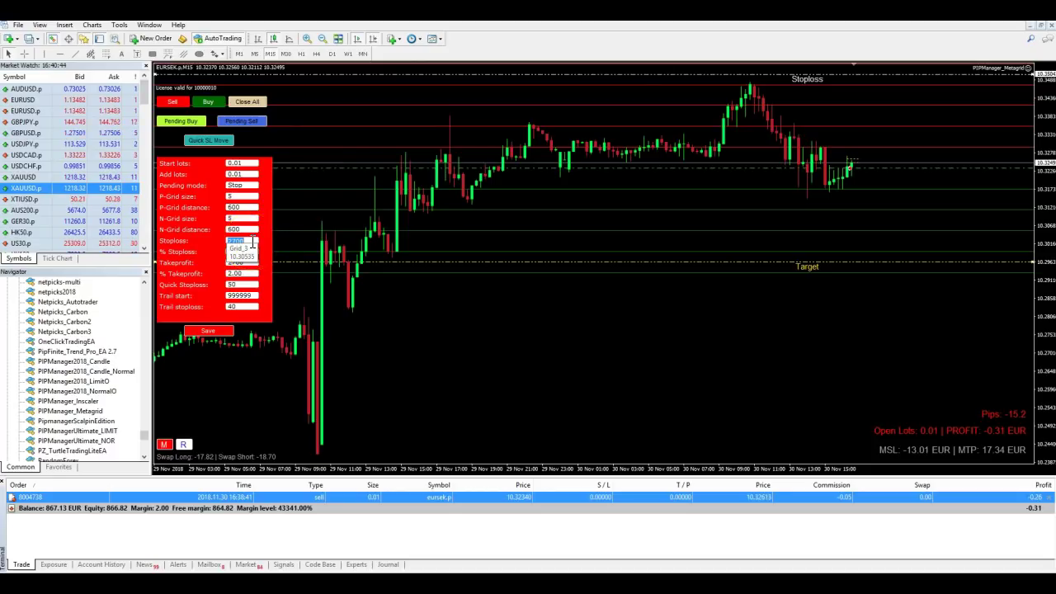
Measure the distance from the sell entry up to the Stoploss line with the crosshair
click(27, 55)
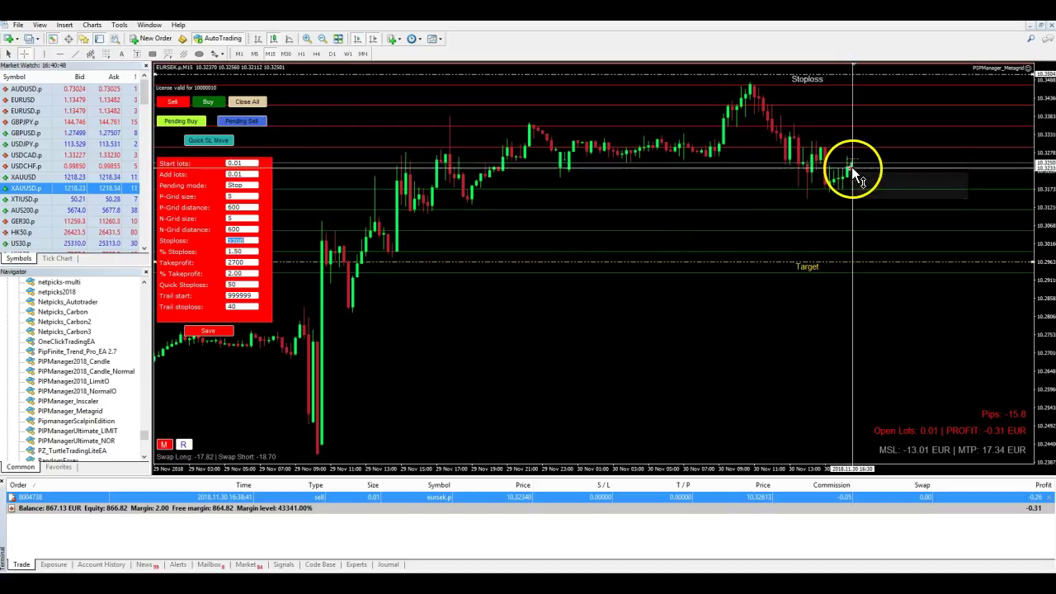
drag(854, 169, 859, 77)
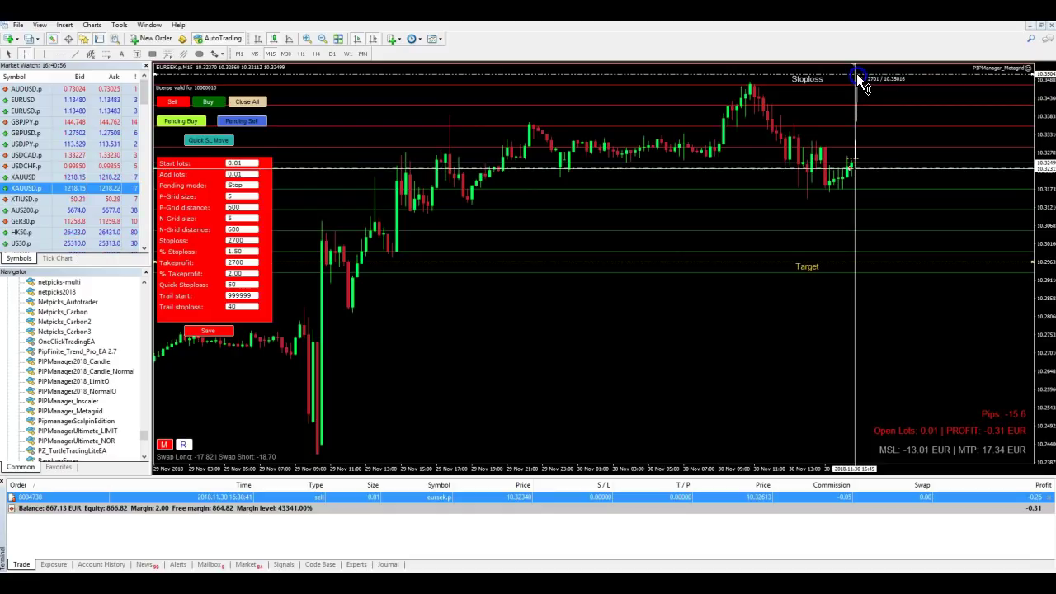
drag(860, 77, 858, 77)
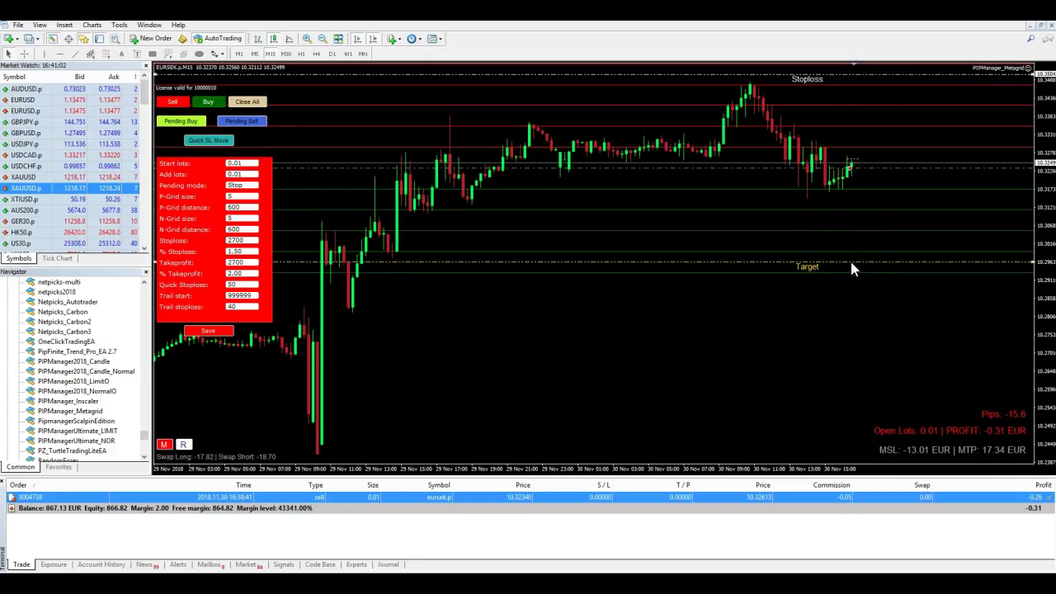
Move the Target line down to about 10.2803 and the Stoploss line to about 10.3422
drag(852, 264, 853, 323)
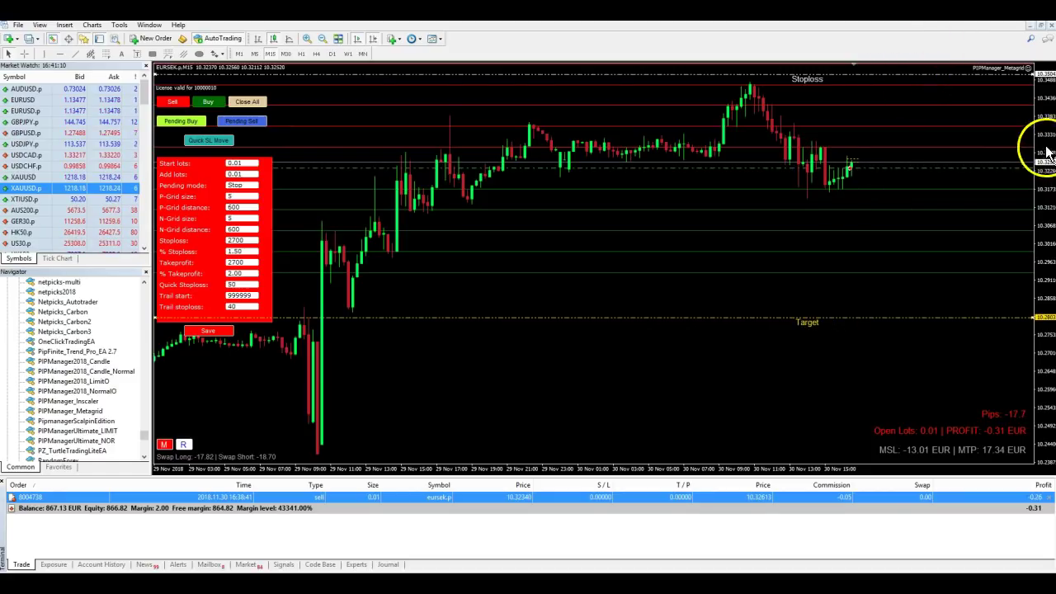
drag(1048, 155, 1046, 177)
drag(875, 121, 863, 169)
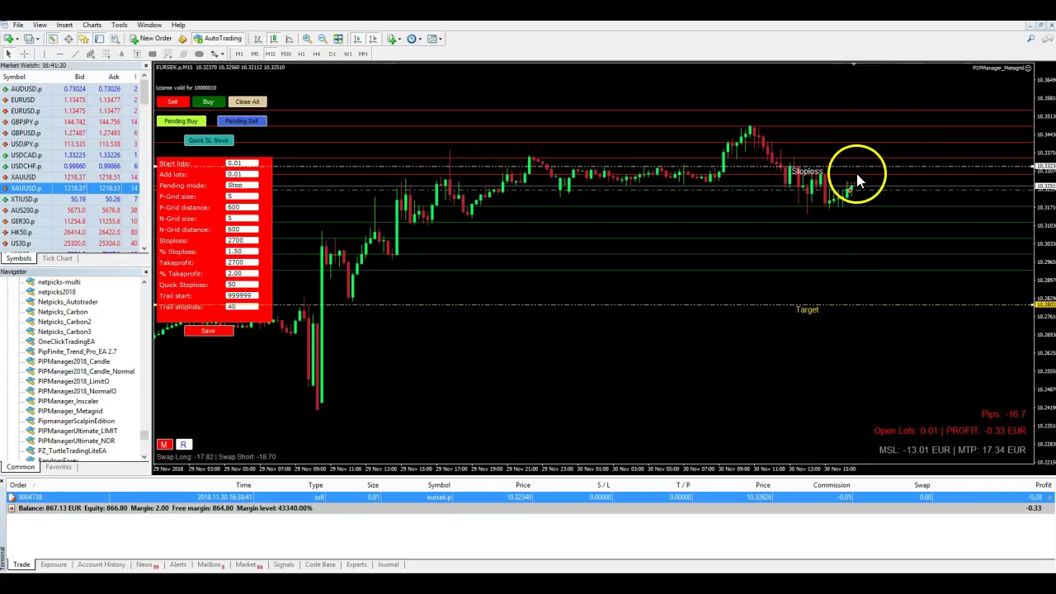
drag(856, 165, 868, 96)
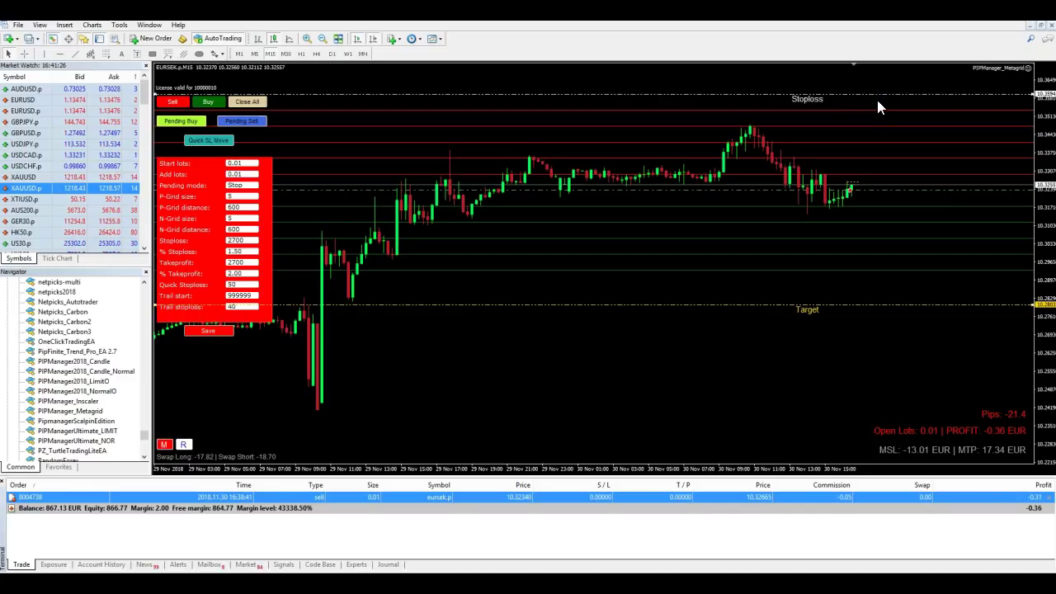
drag(877, 98, 873, 140)
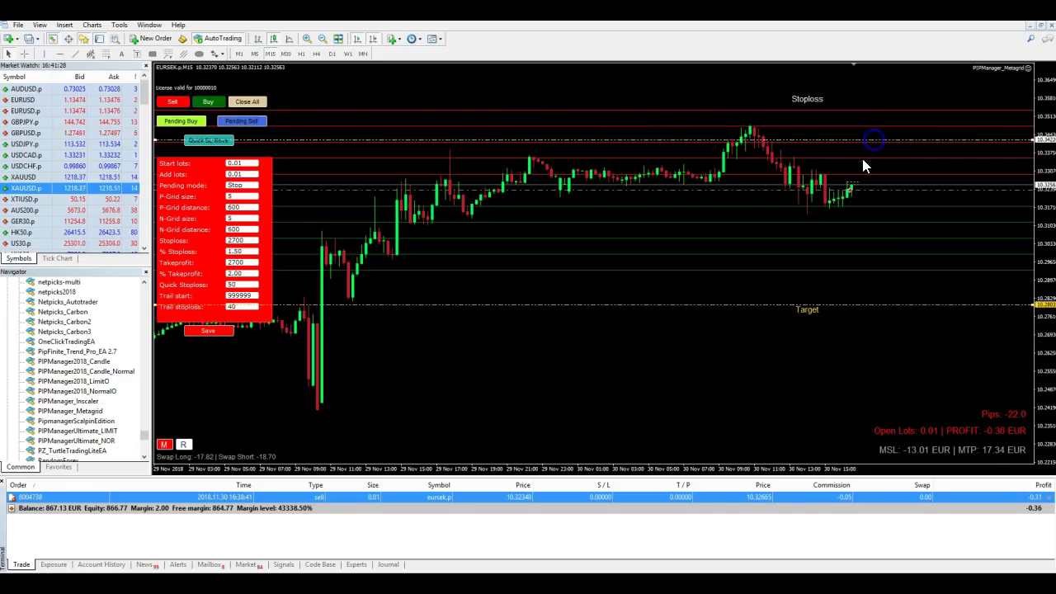
mouse_move(852, 191)
mouse_down()
mouse_move(860, 141)
mouse_move(833, 198)
mouse_up()
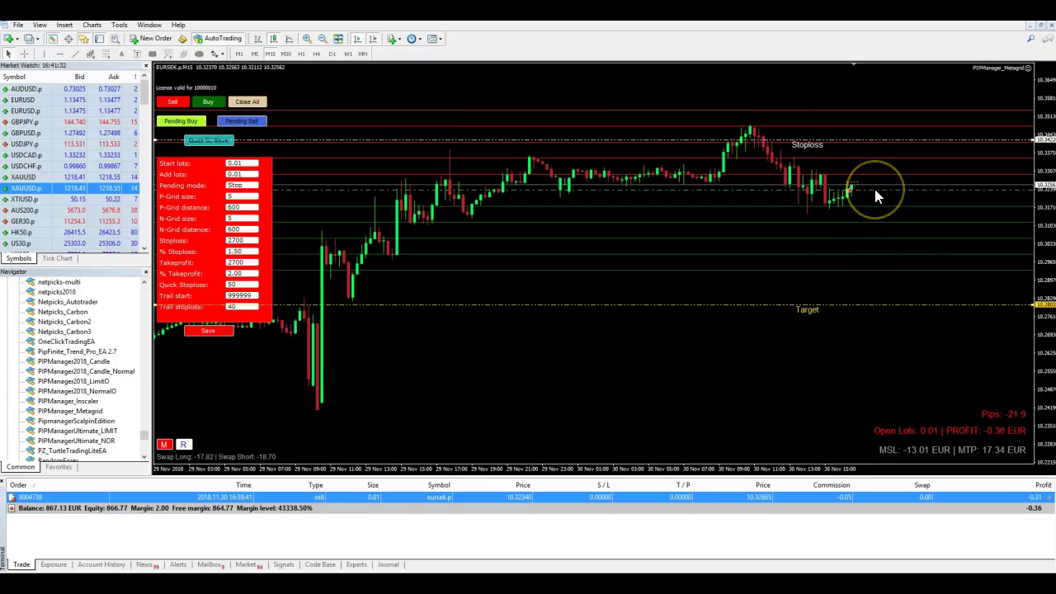
click(853, 186)
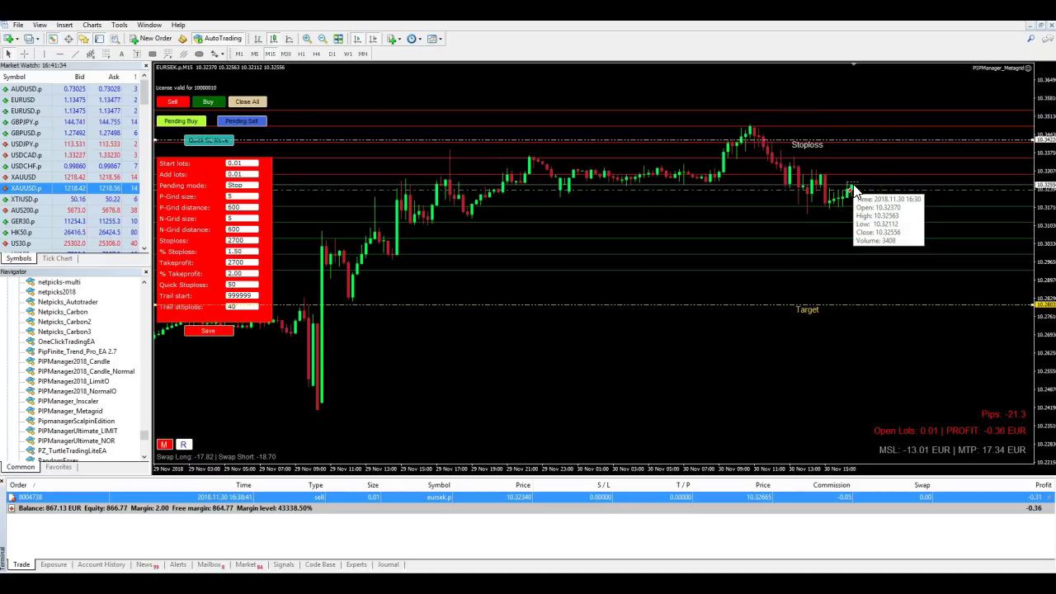
Raise the Stoploss line above the uppermost N-Grid line, to about 10.3588
click(871, 147)
drag(870, 141, 882, 105)
click(801, 245)
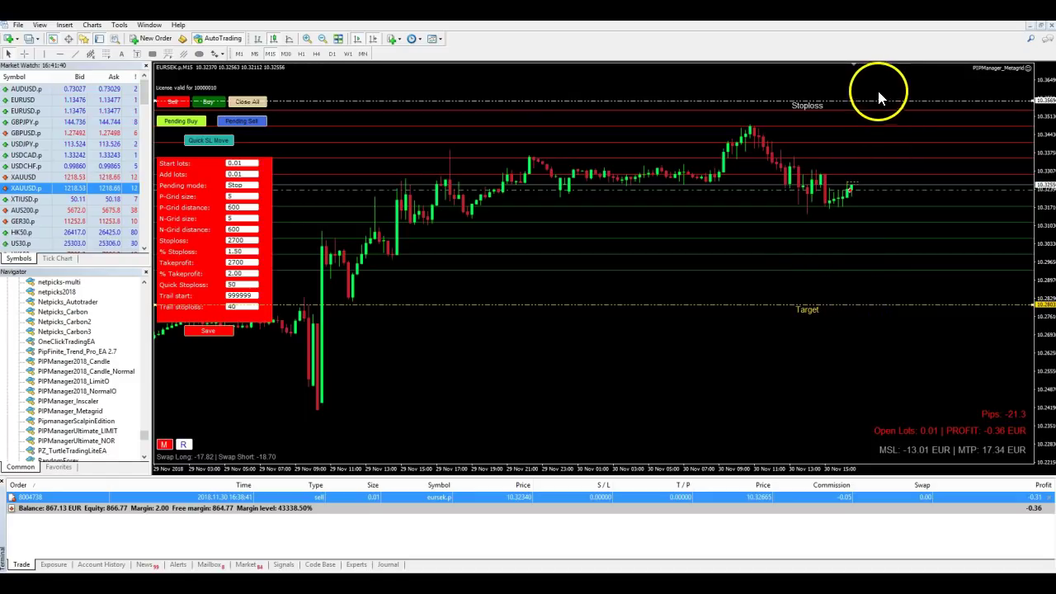
drag(875, 100, 878, 95)
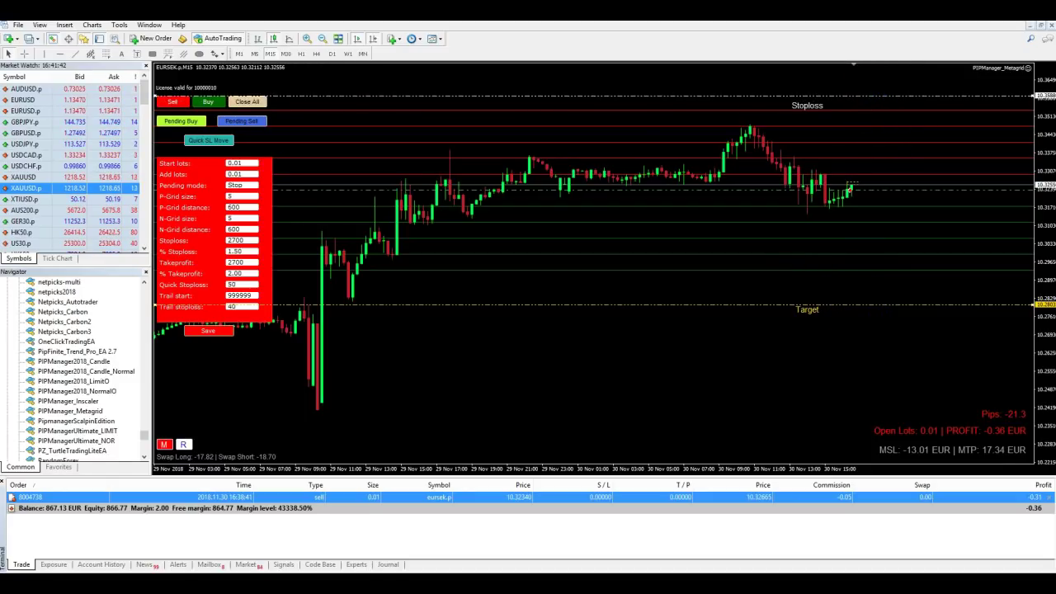
drag(1046, 266, 1047, 262)
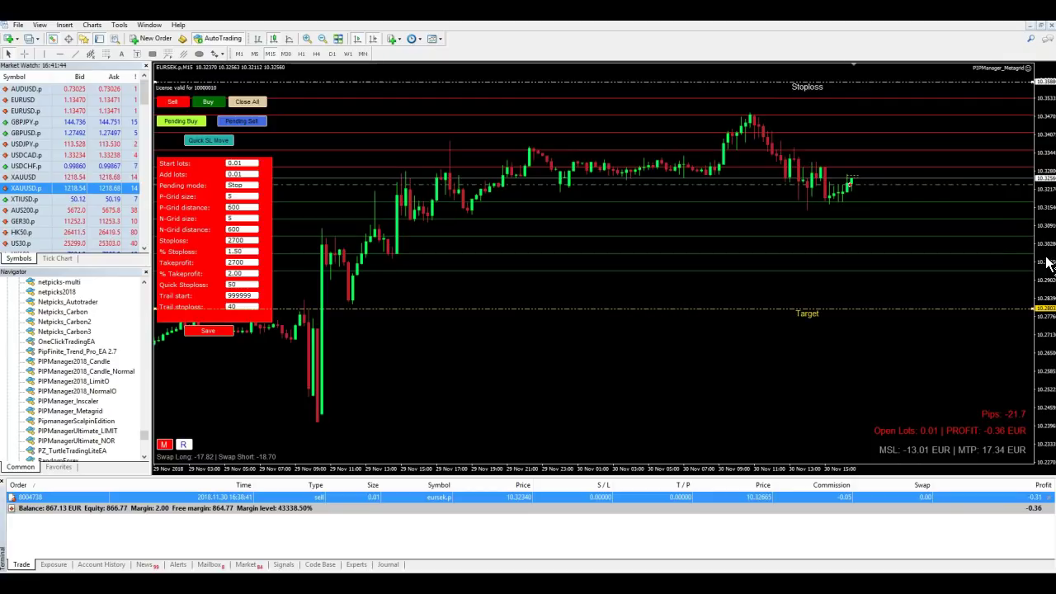
Set Stoploss to 1000 in the Metagrid settings and save them for the open sell trade
double_click(240, 240)
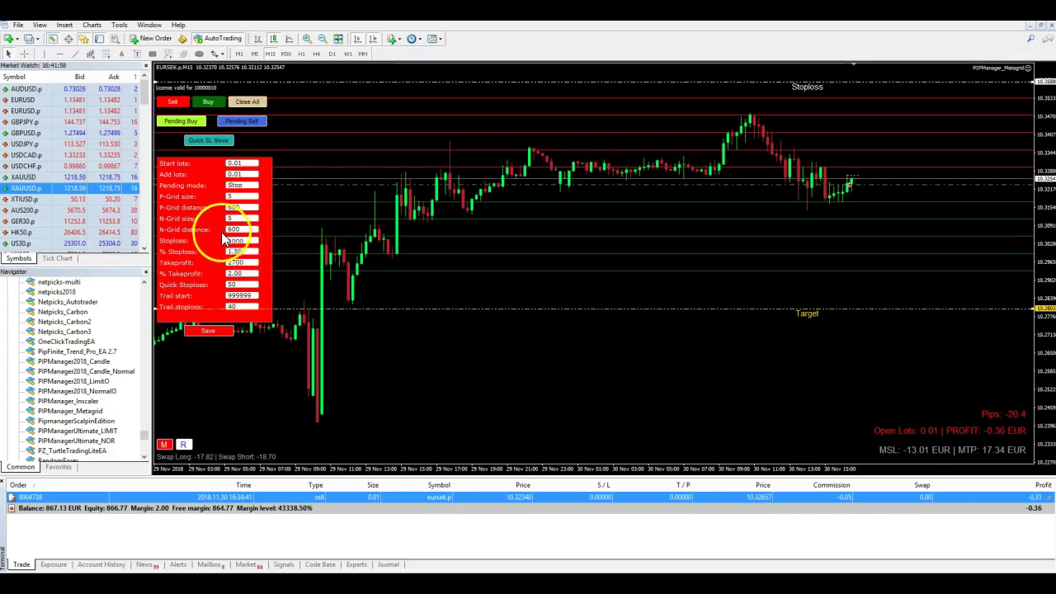
click(212, 330)
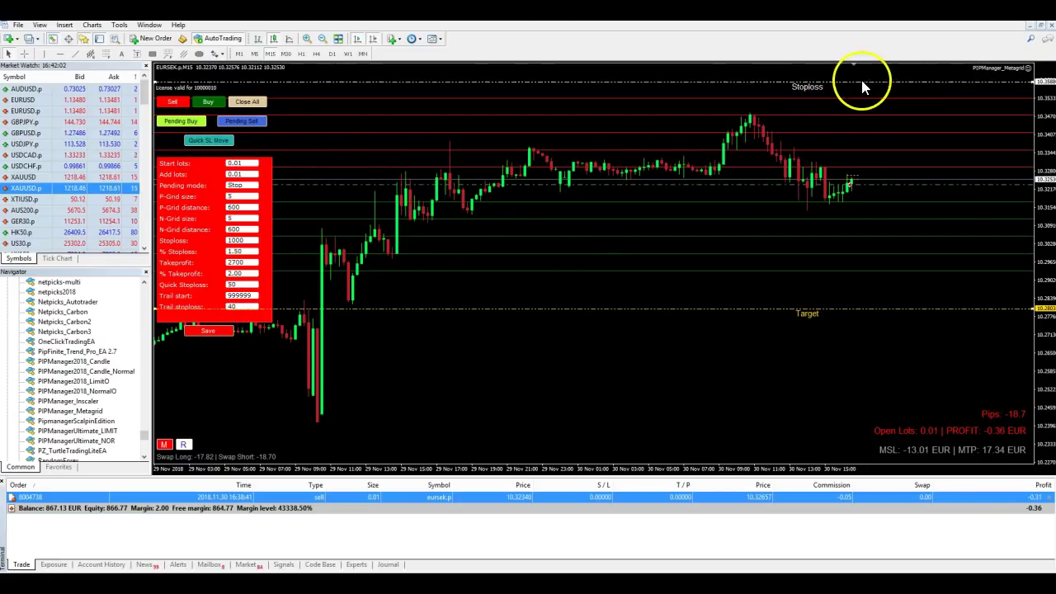
click(206, 331)
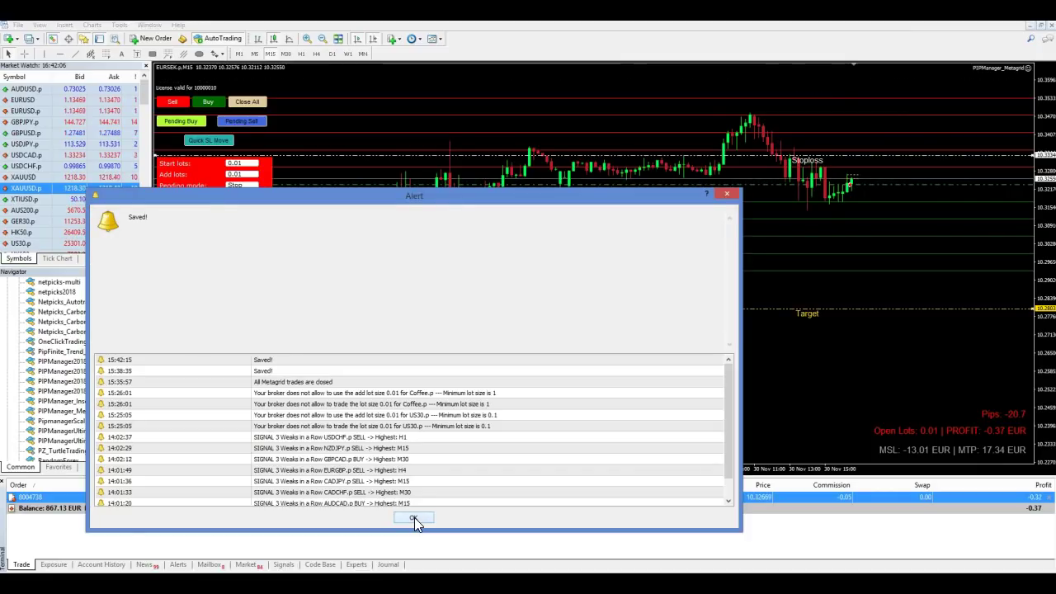
click(412, 522)
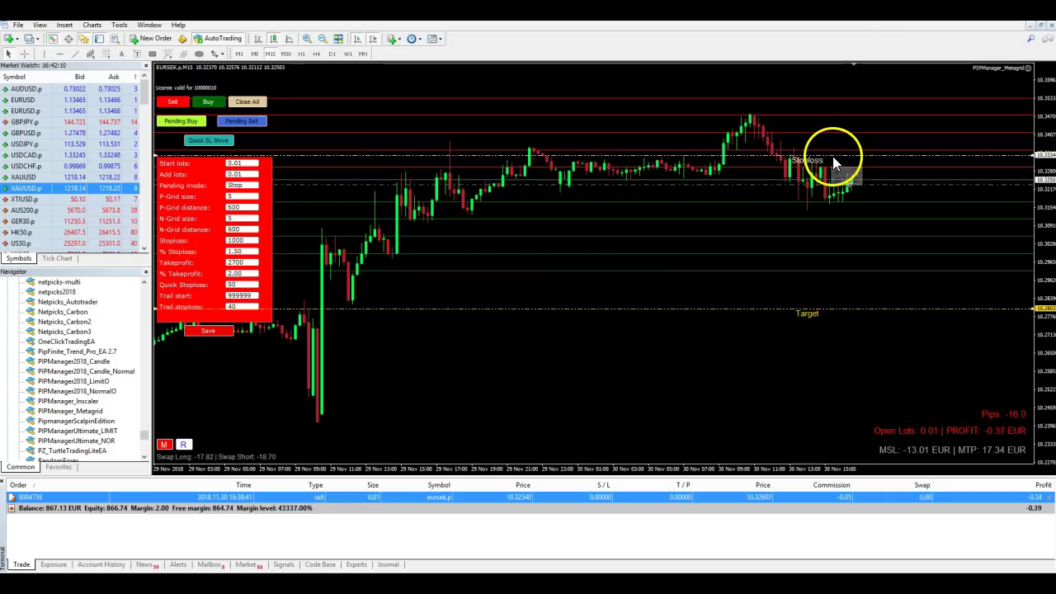
Move the Stoploss line manually back above the red N-Grid lines, to about 10.3567
click(244, 247)
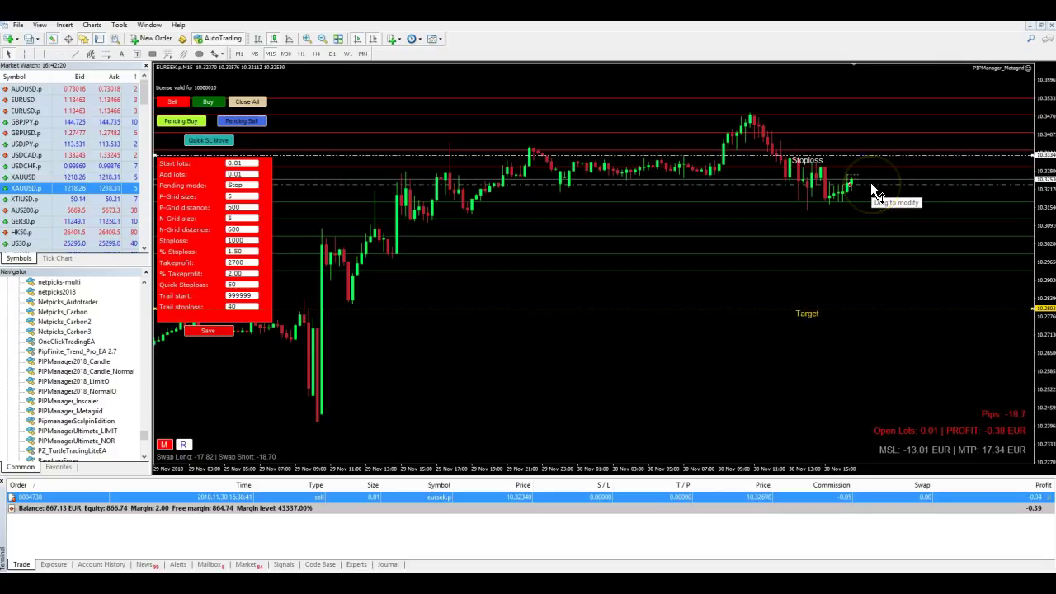
click(227, 240)
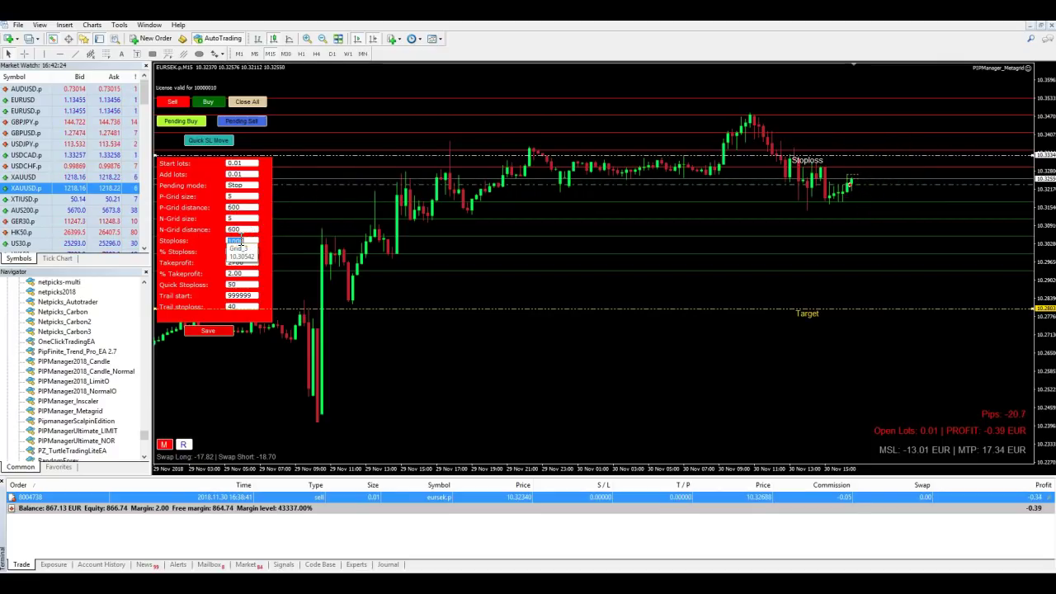
drag(820, 152, 827, 94)
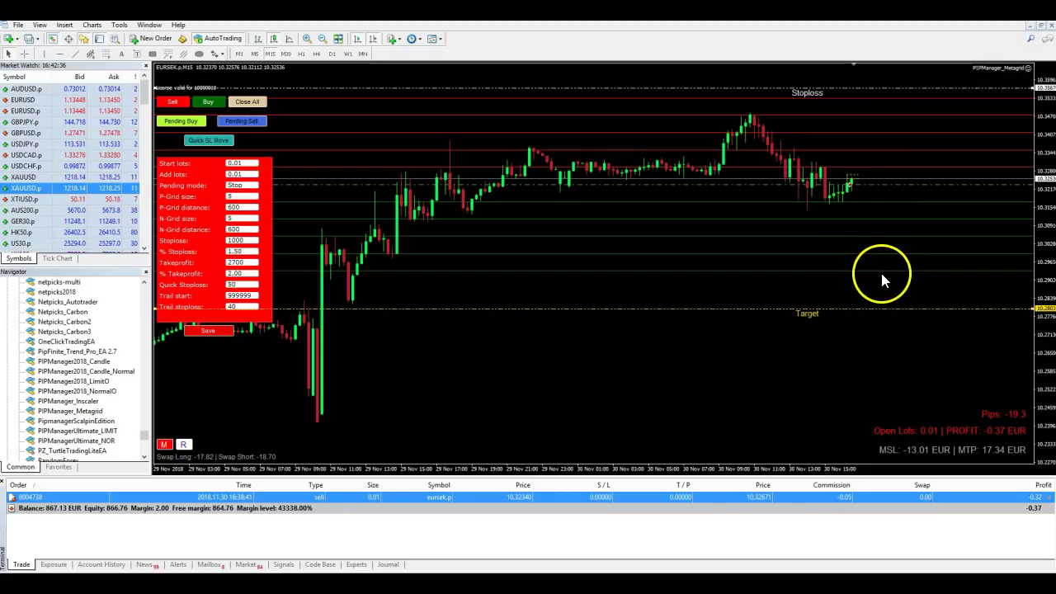
mouse_move(877, 268)
mouse_down()
mouse_move(885, 280)
mouse_move(876, 278)
mouse_up()
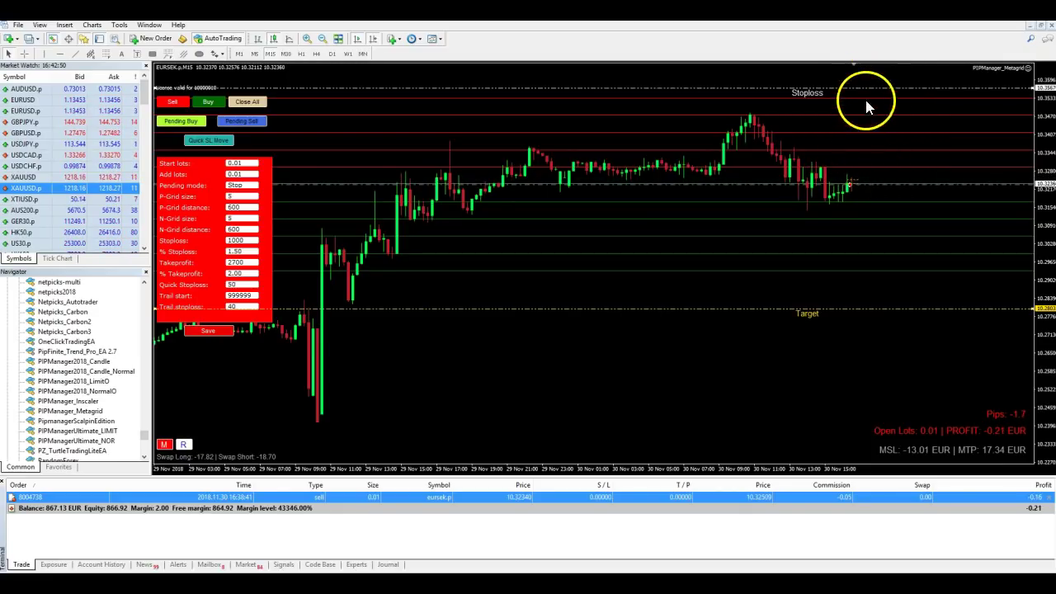
click(860, 167)
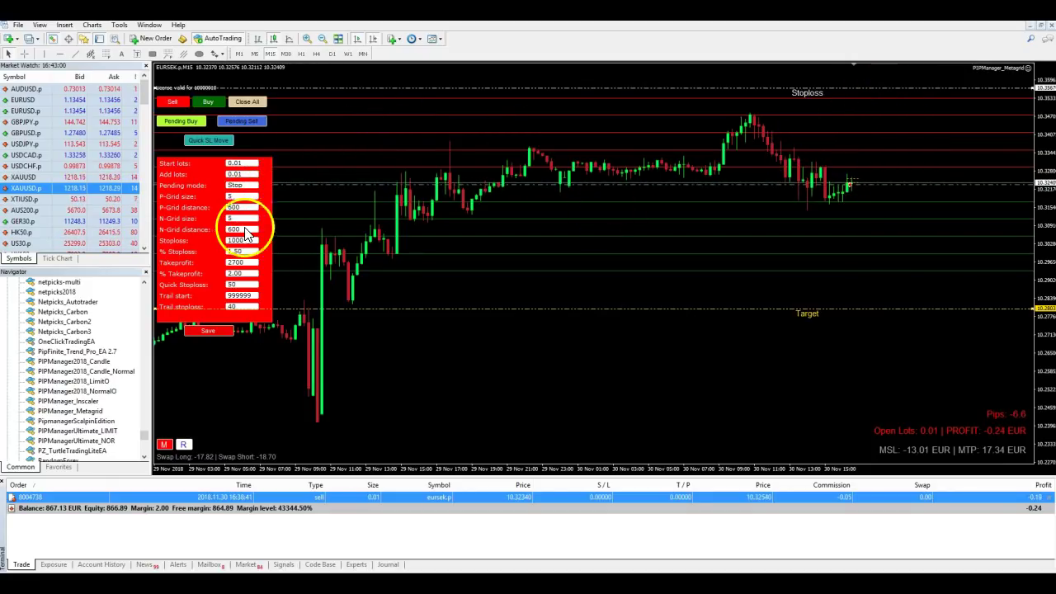
Set the N-Grid size to 0 and save the settings to remove the grid lines above the entry
click(249, 218)
text(0)
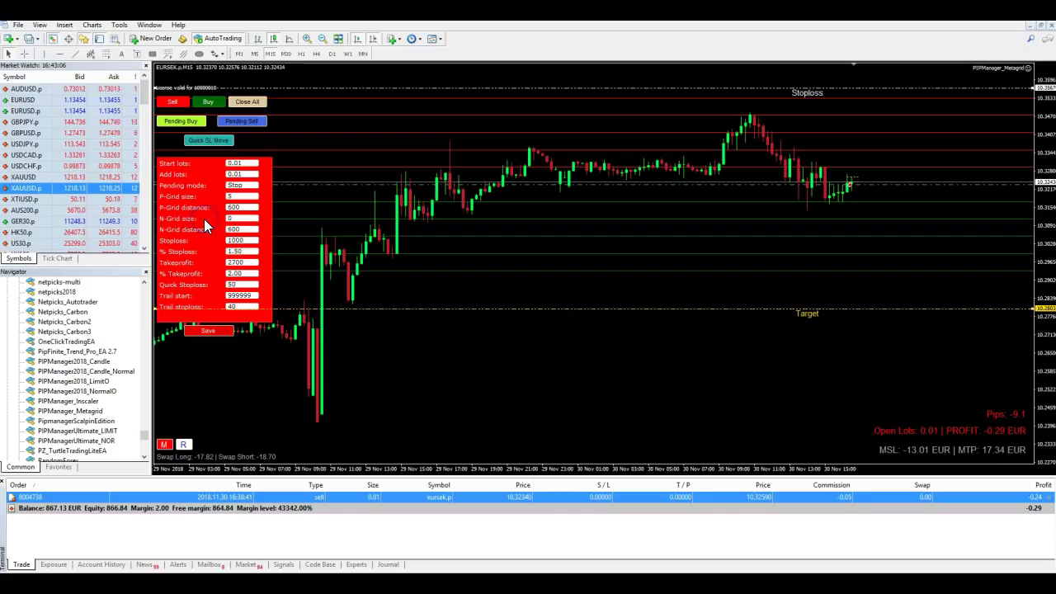
click(234, 330)
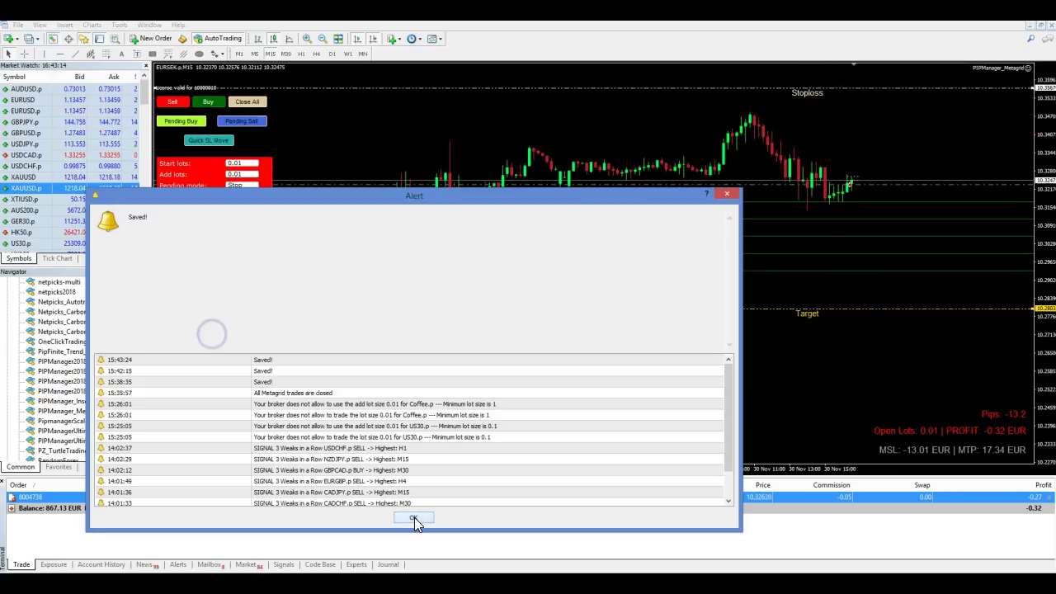
click(414, 517)
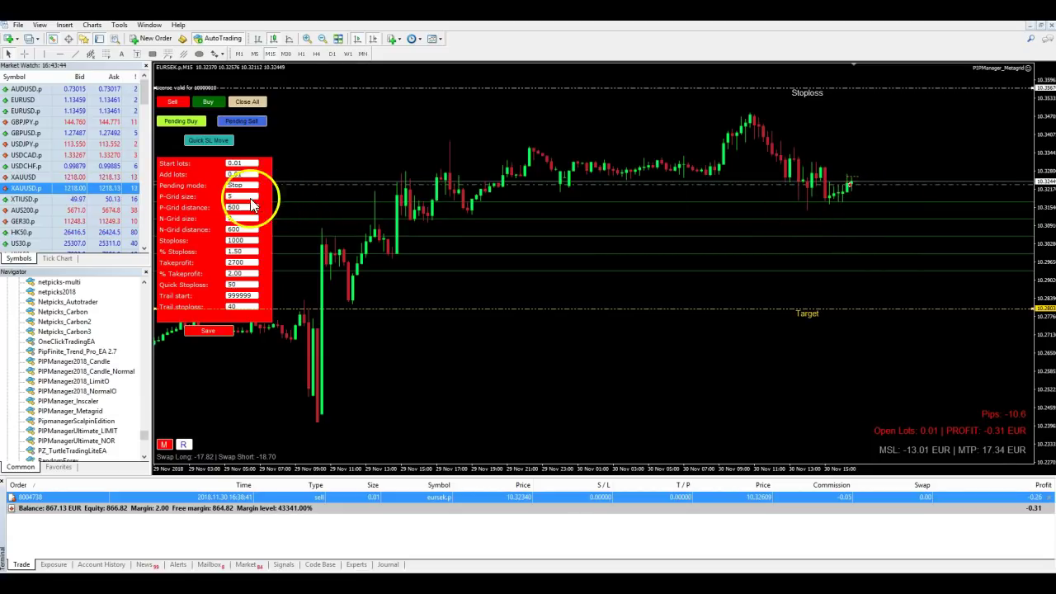
Set the P-Grid distance to 300 and save the settings to tighten the grid lines below the entry
double_click(239, 207)
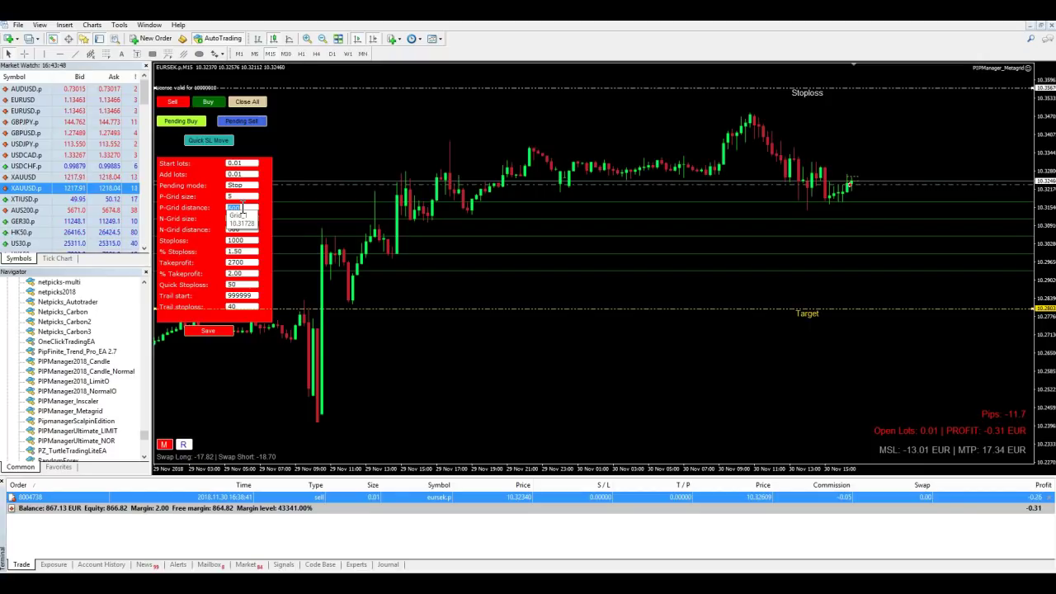
click(244, 207)
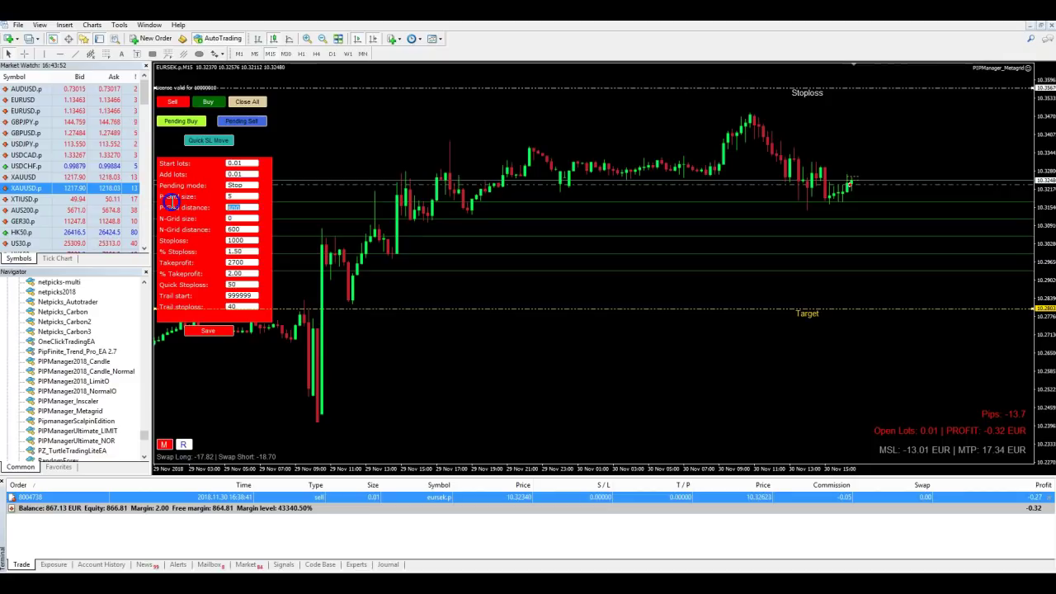
key(BackSpace)
key(BackSpace)
key(BackSpace)
text(1)
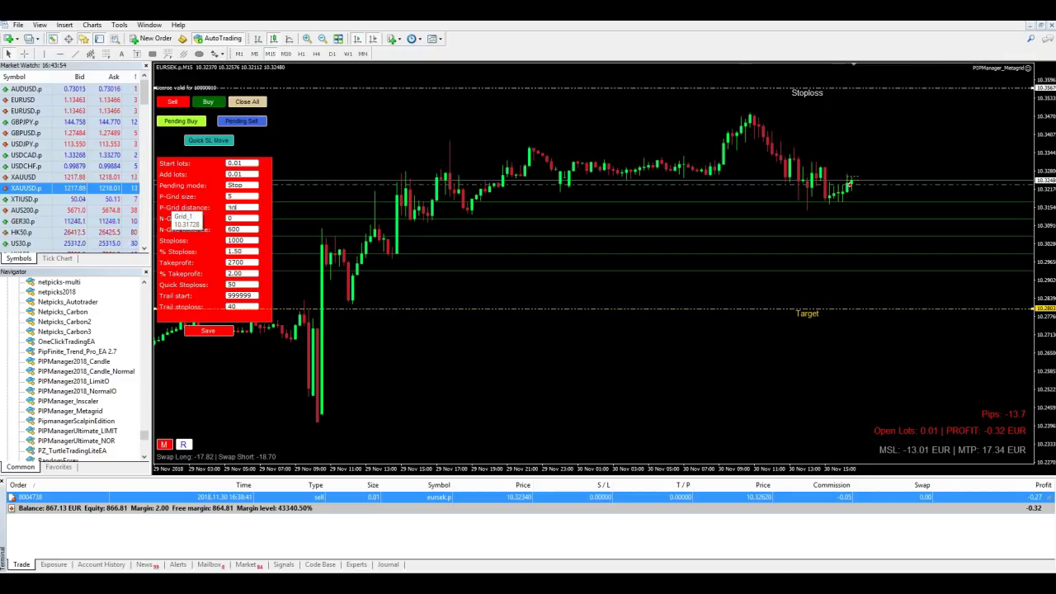
click(214, 206)
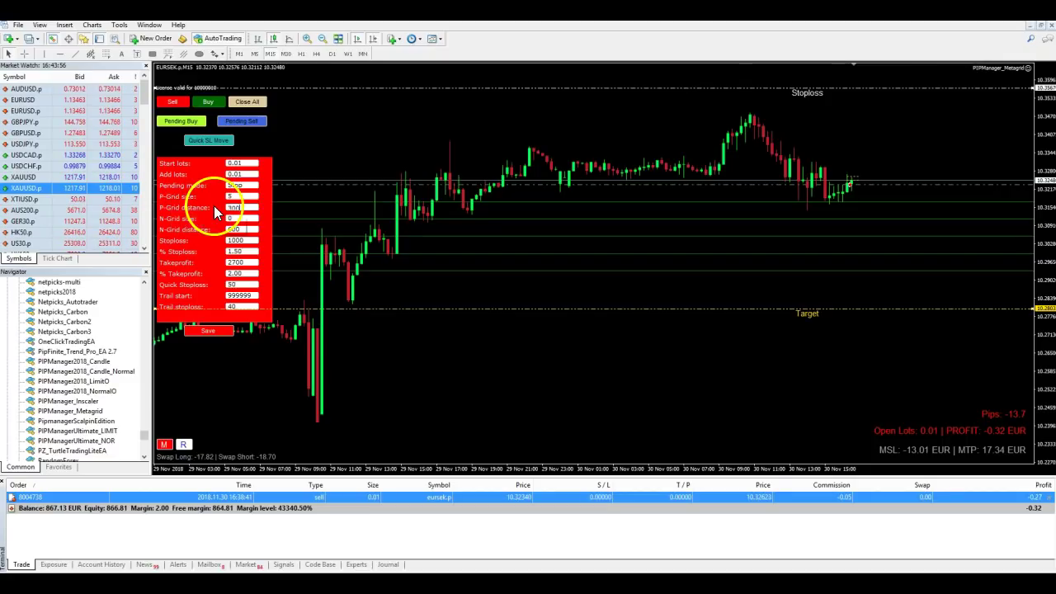
click(707, 264)
click(773, 210)
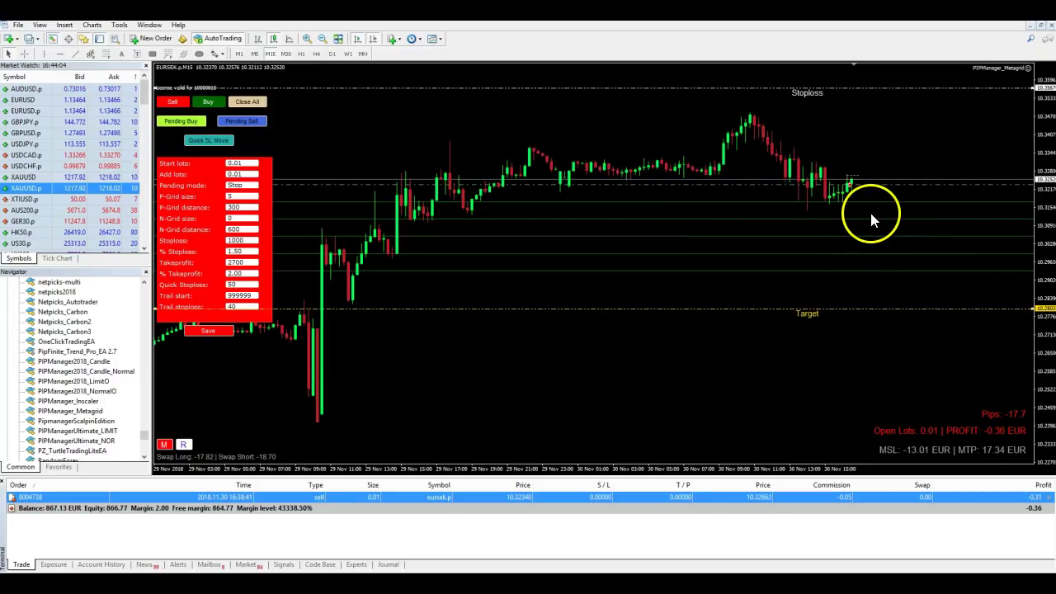
click(216, 330)
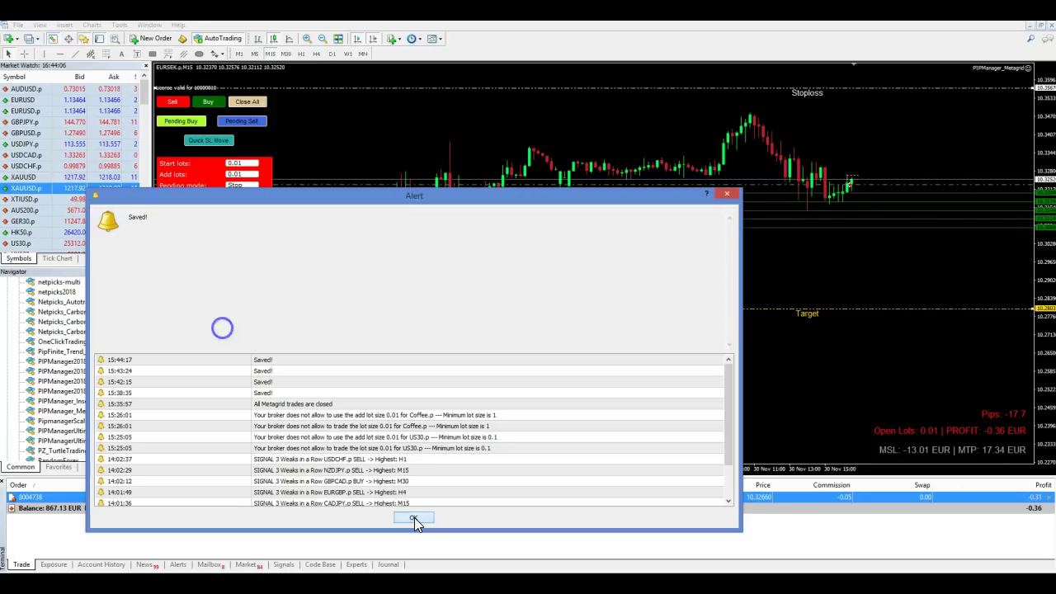
click(414, 517)
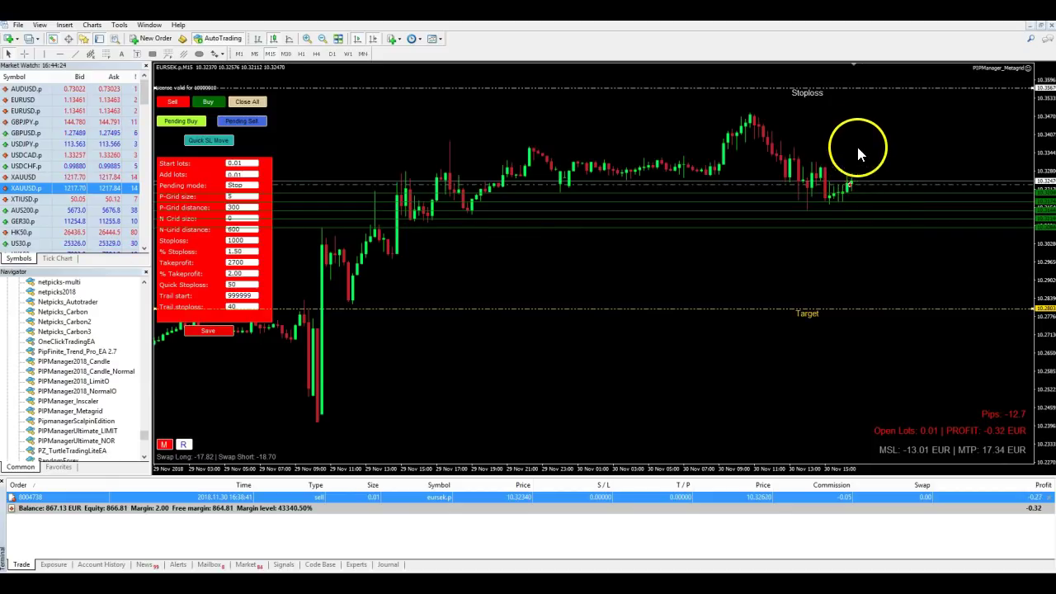
Set the N-Grid size to 1 and the N-Grid distance to 300, and save the settings for the open sell trade
click(233, 200)
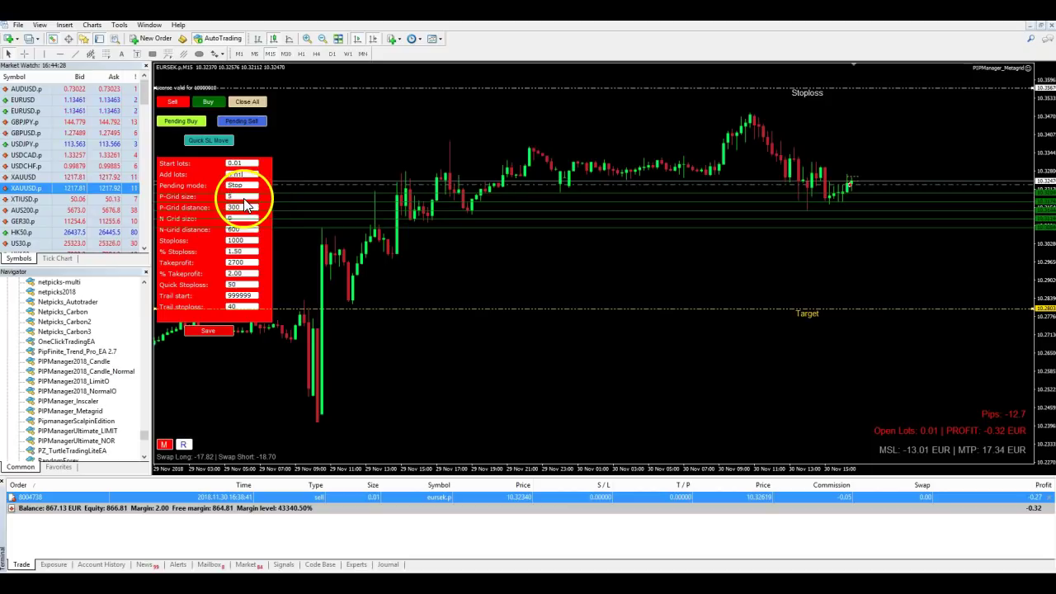
click(238, 207)
click(241, 218)
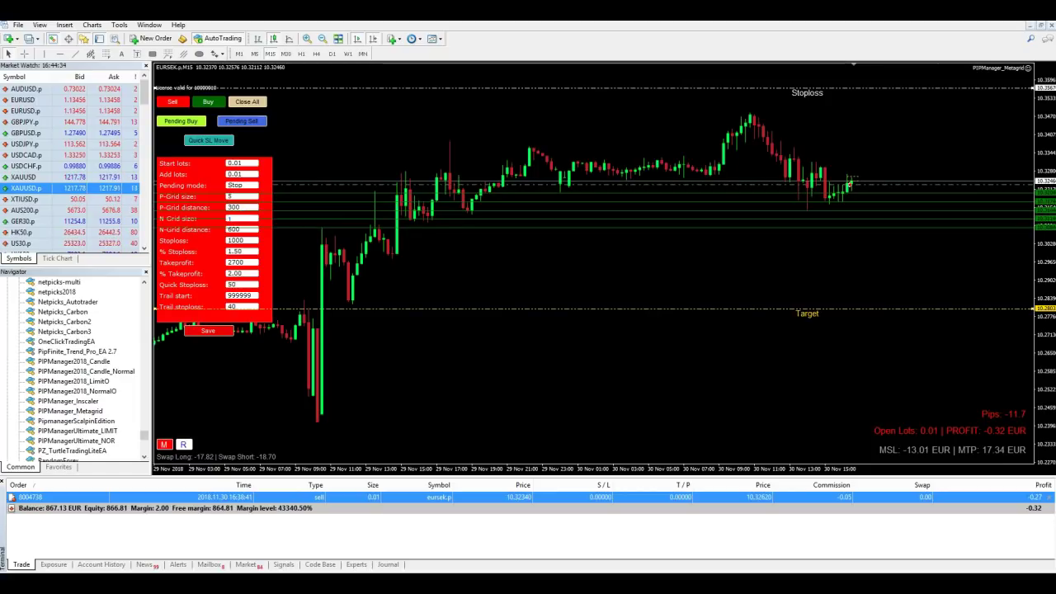
click(256, 230)
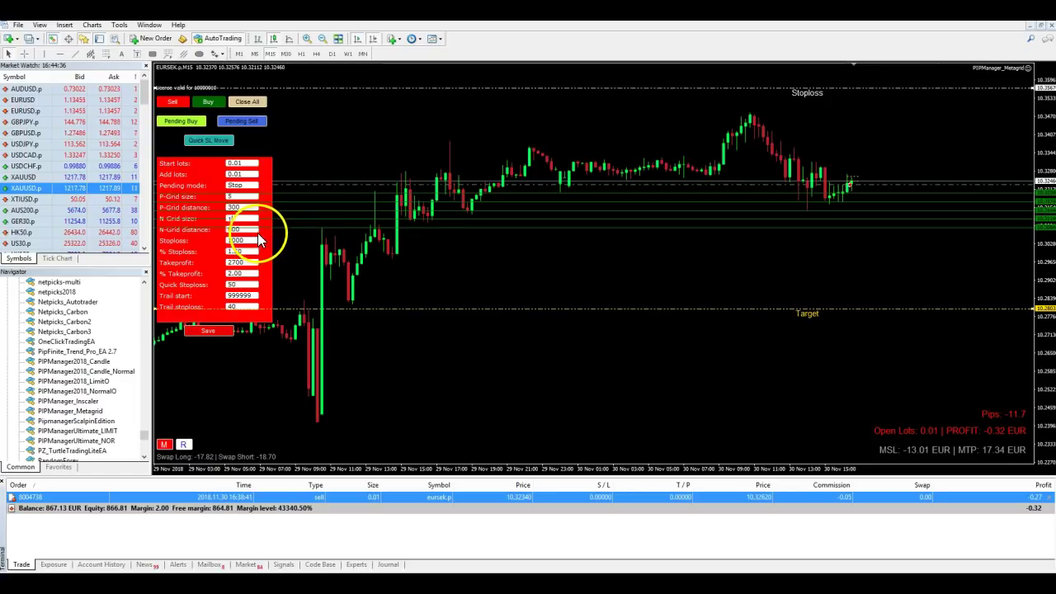
text(1)
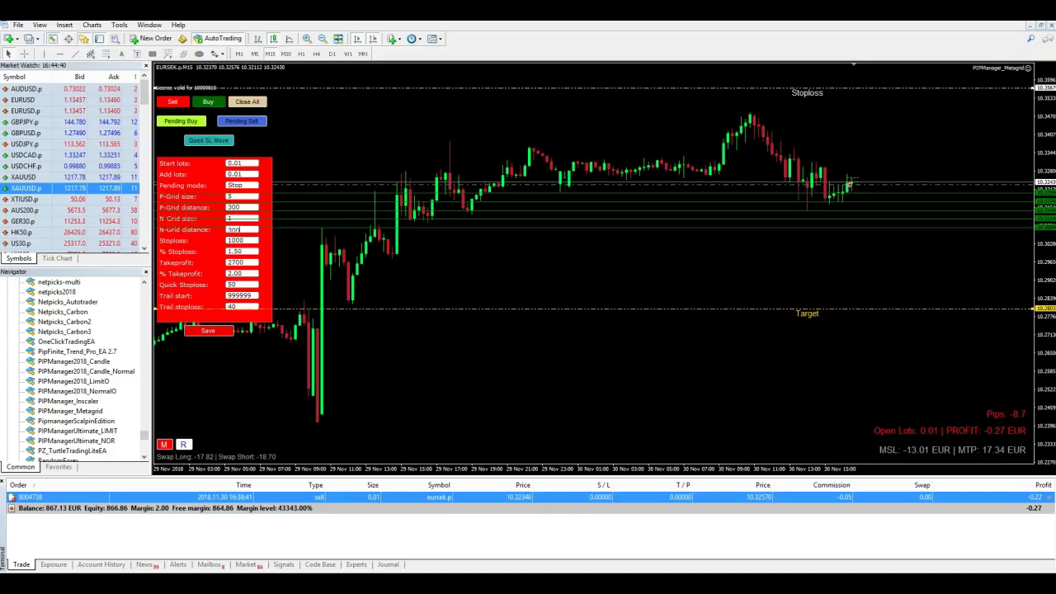
text(00)
click(261, 236)
click(242, 221)
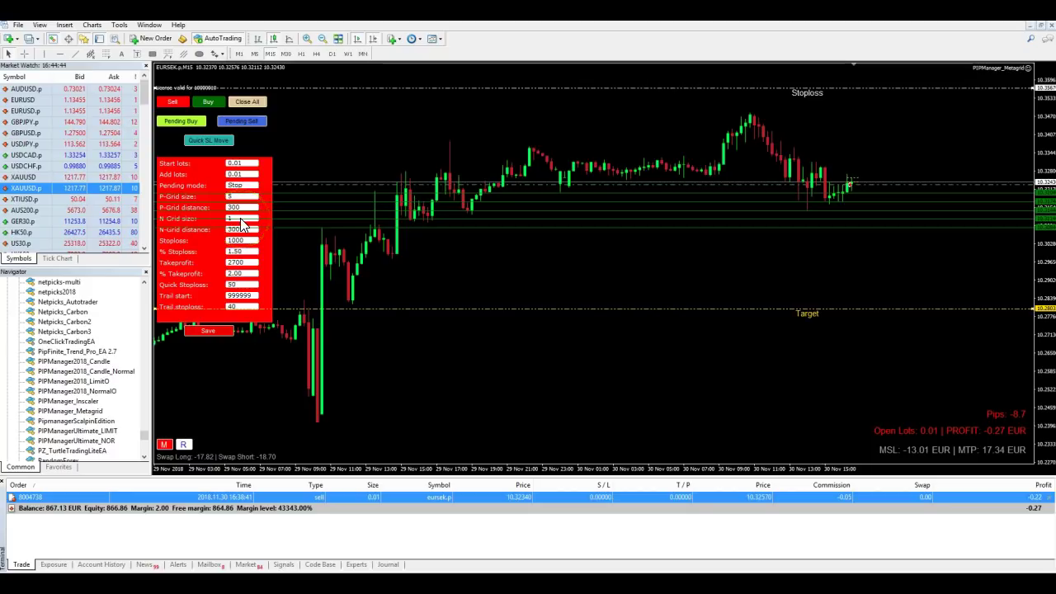
click(200, 330)
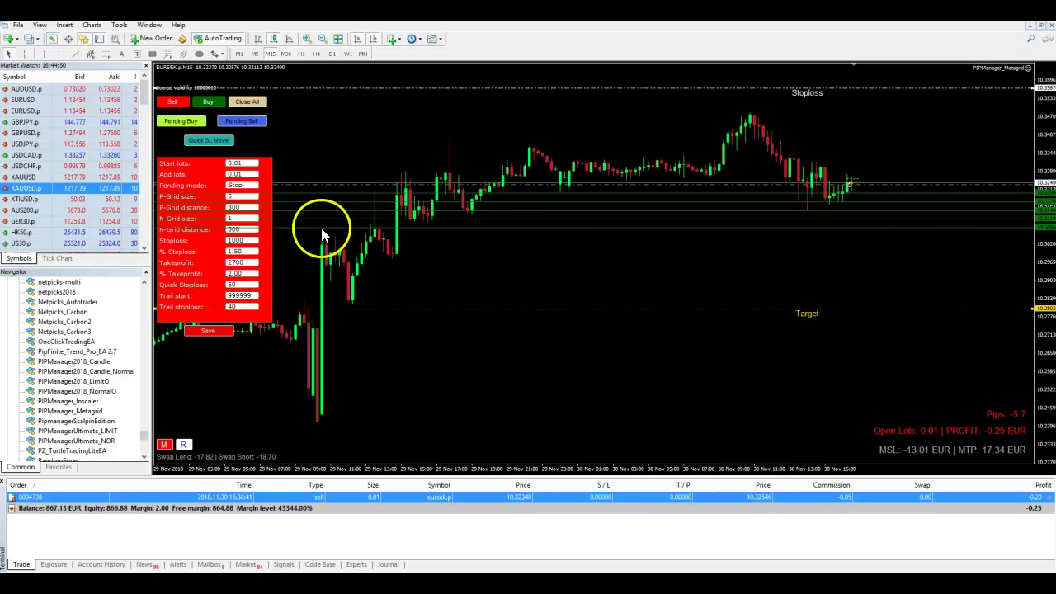
click(202, 328)
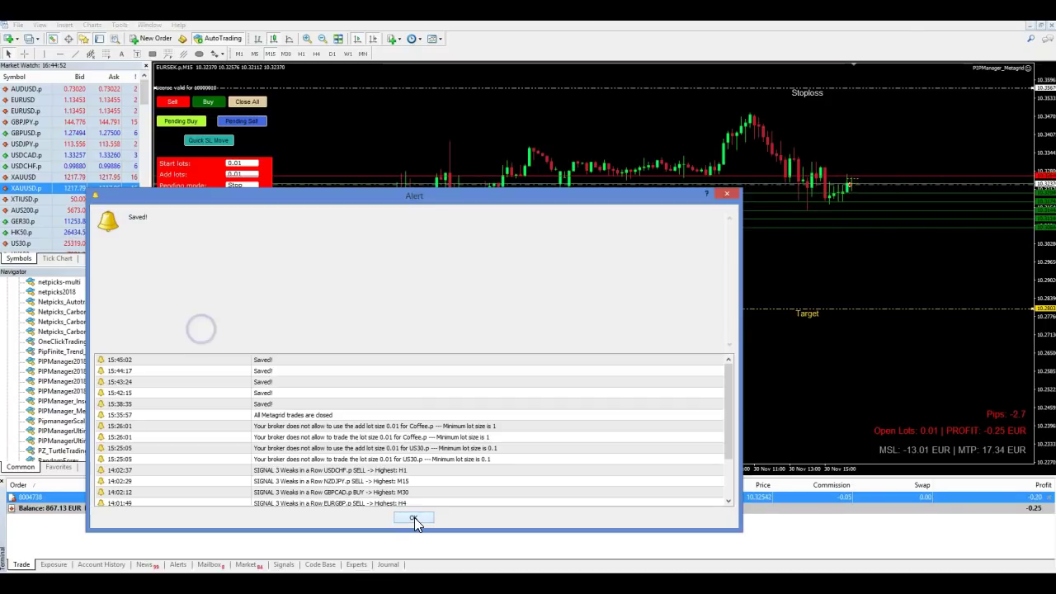
click(414, 517)
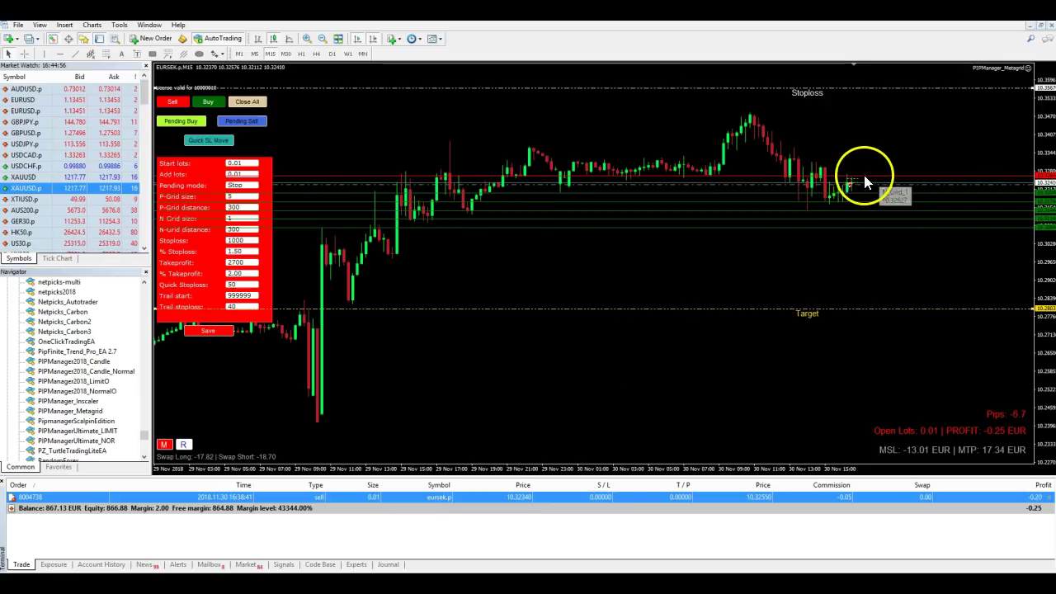
Set Add lots to 0.02 in the Metagrid settings and save them
click(850, 273)
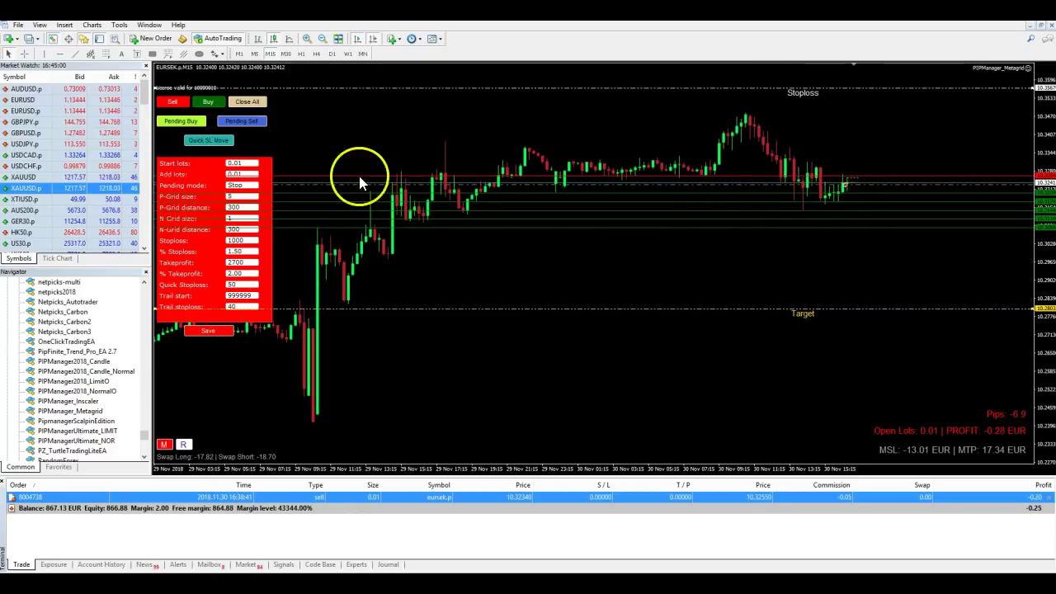
click(236, 180)
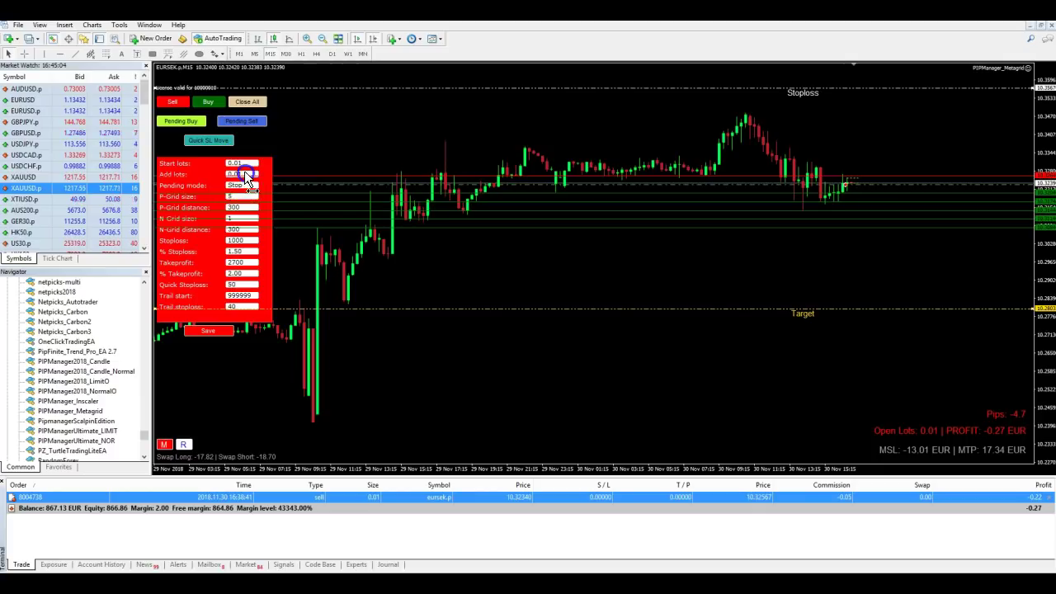
double_click(249, 174)
key(BackSpace)
text(2)
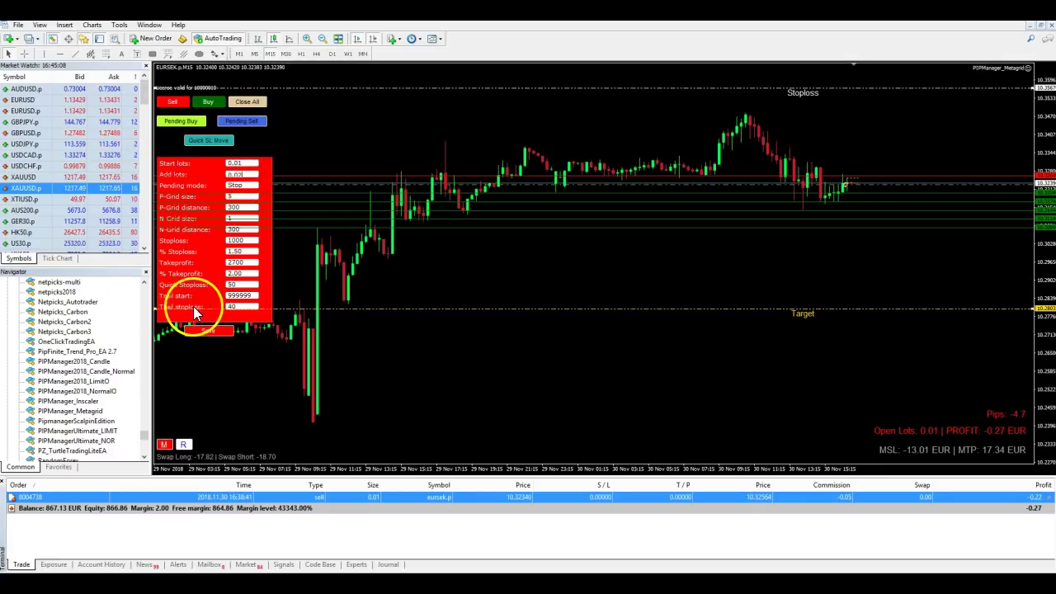
click(212, 328)
click(414, 518)
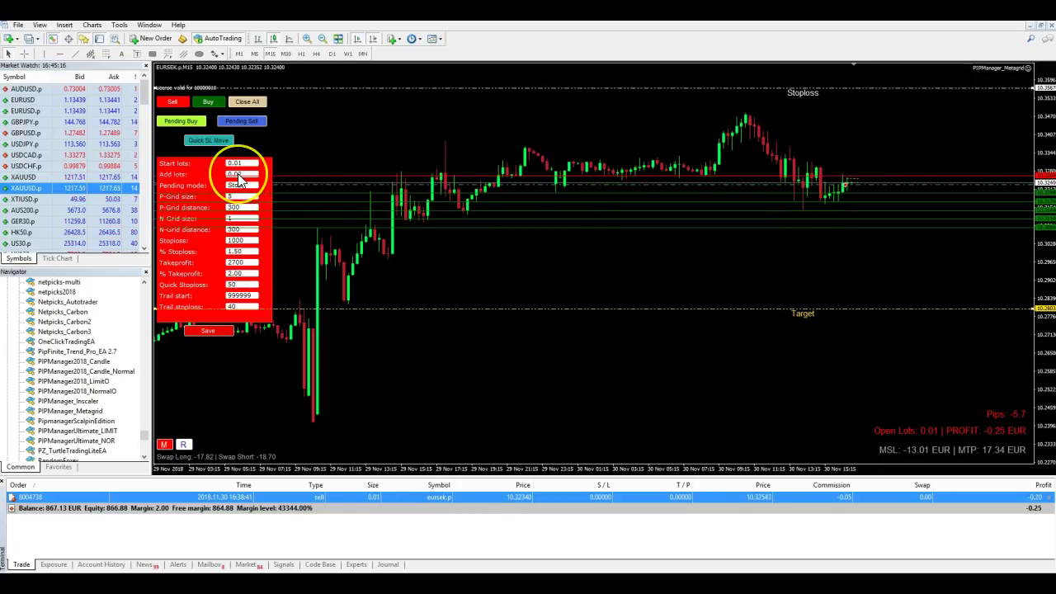
click(289, 201)
click(527, 281)
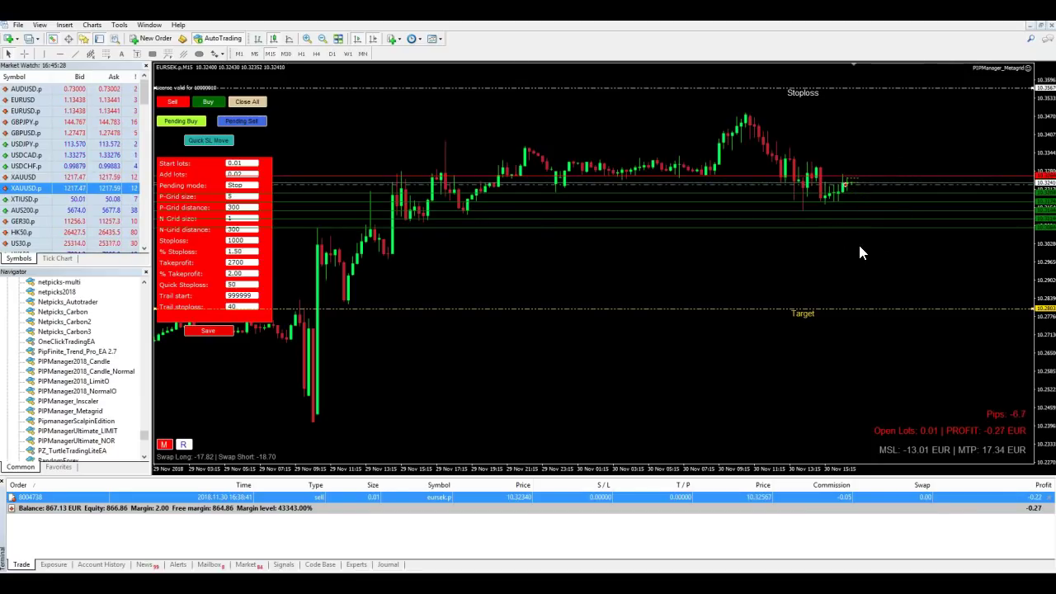
Close all Metagrid trades on the EURSEK chart and dismiss the alert
click(175, 100)
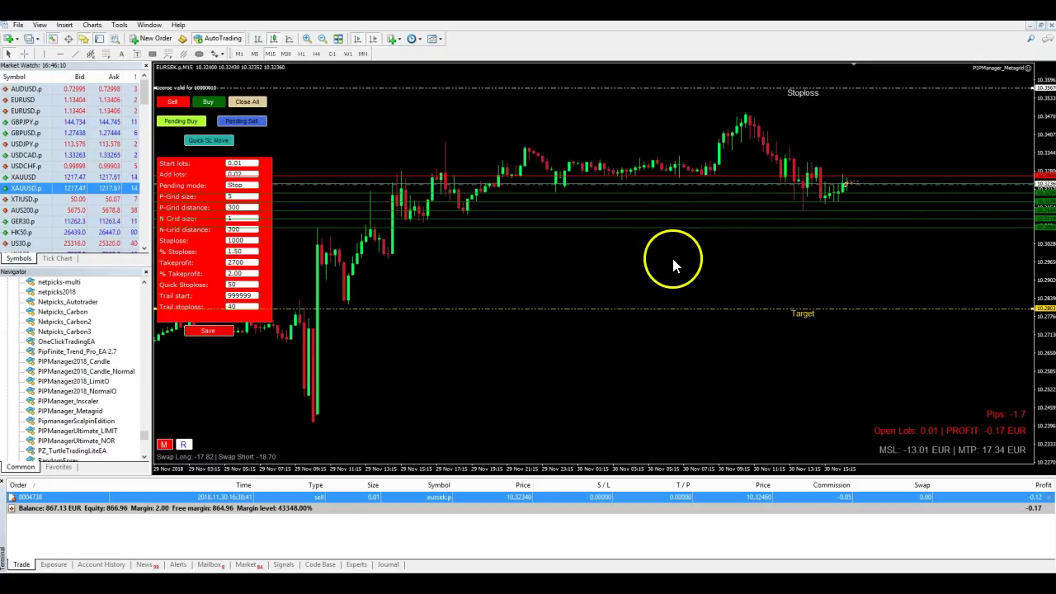
click(244, 103)
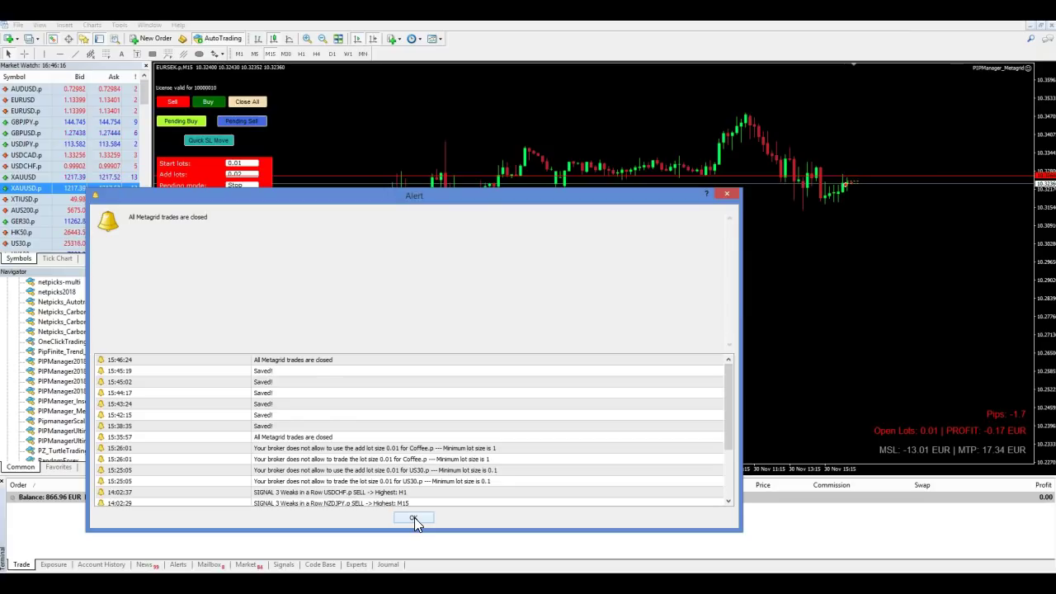
click(299, 360)
click(422, 516)
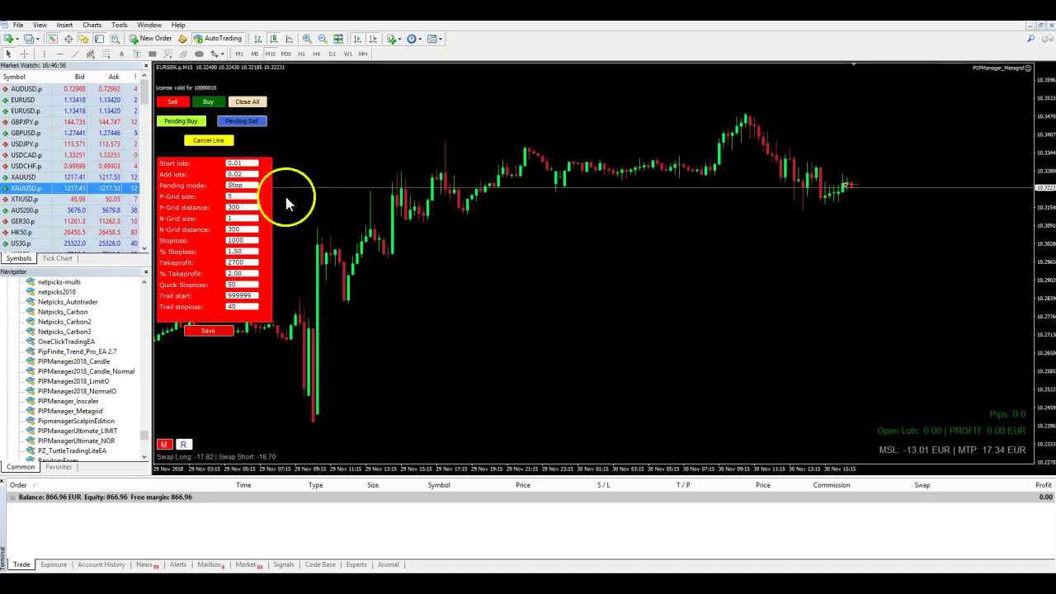
Hide the Metagrid settings box and switch the chart to EURUSD.p on the M5 timeframe
click(165, 448)
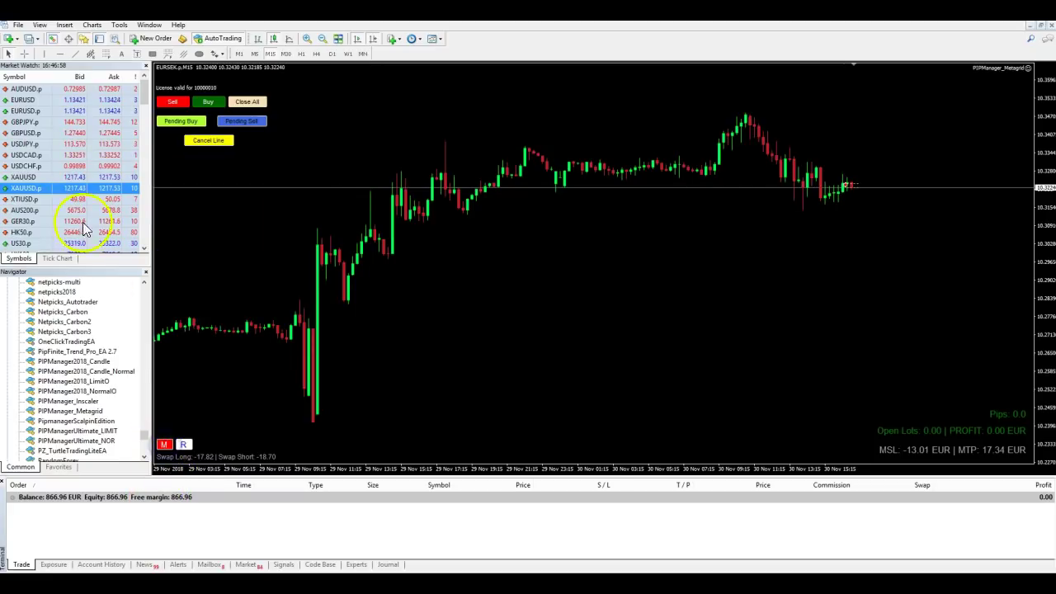
click(18, 111)
click(576, 136)
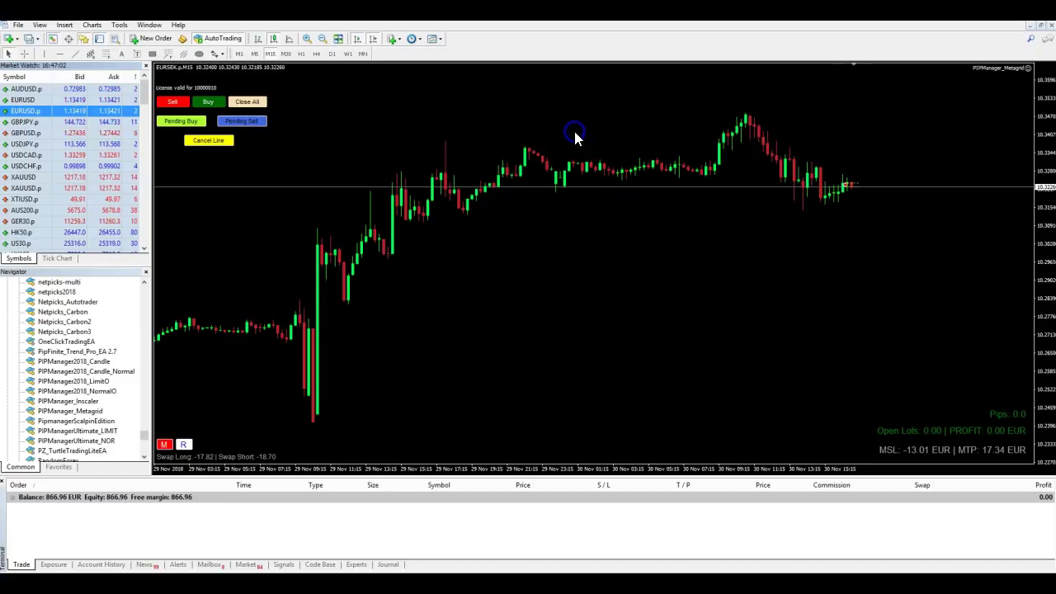
click(254, 53)
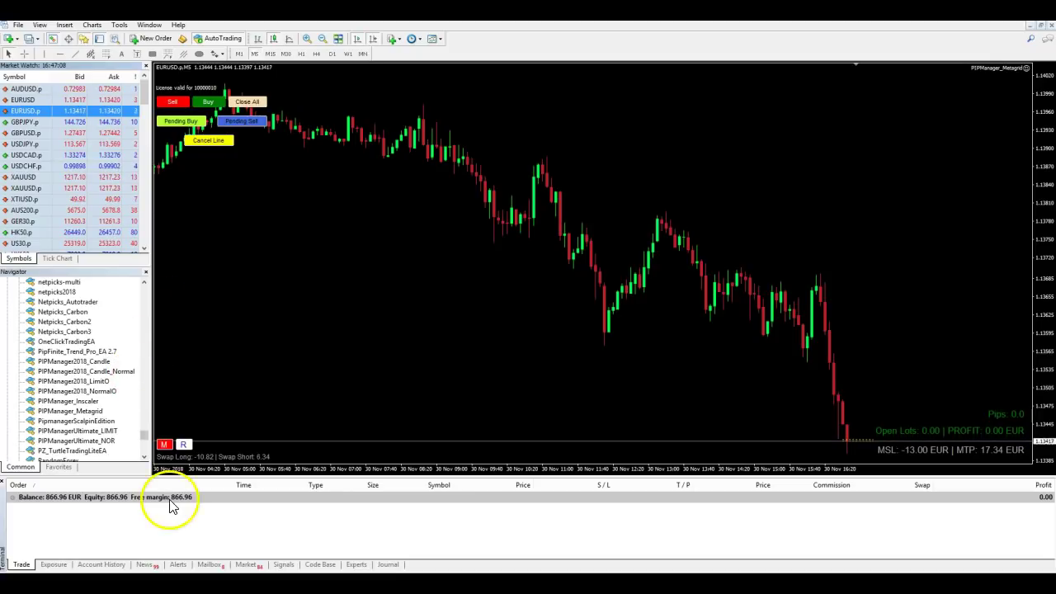
Show the Metagrid settings on the EURUSD.p chart and inspect the latest candles with the crosshair
click(165, 445)
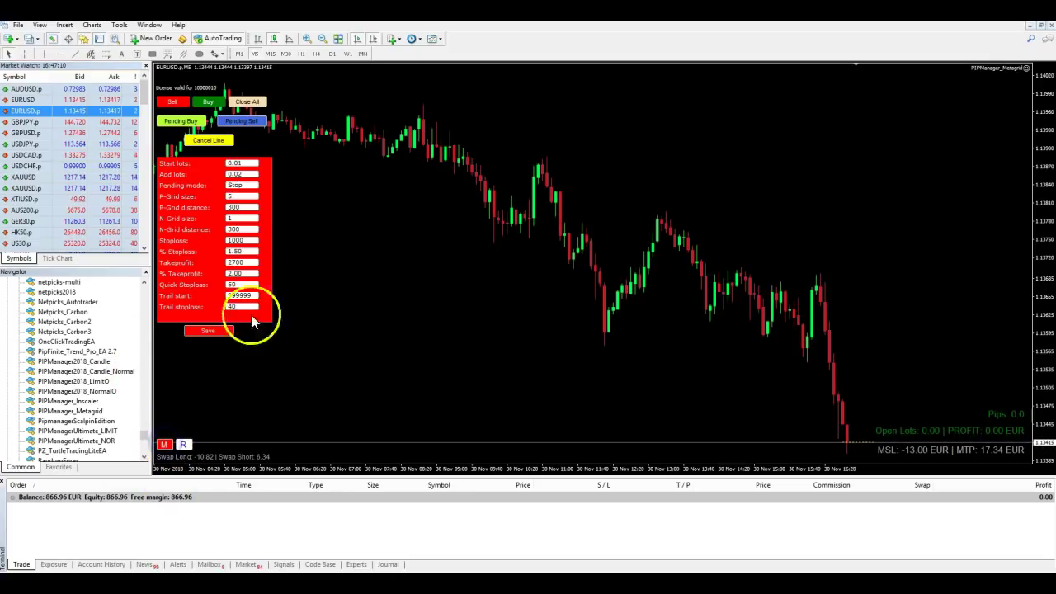
click(248, 209)
click(223, 234)
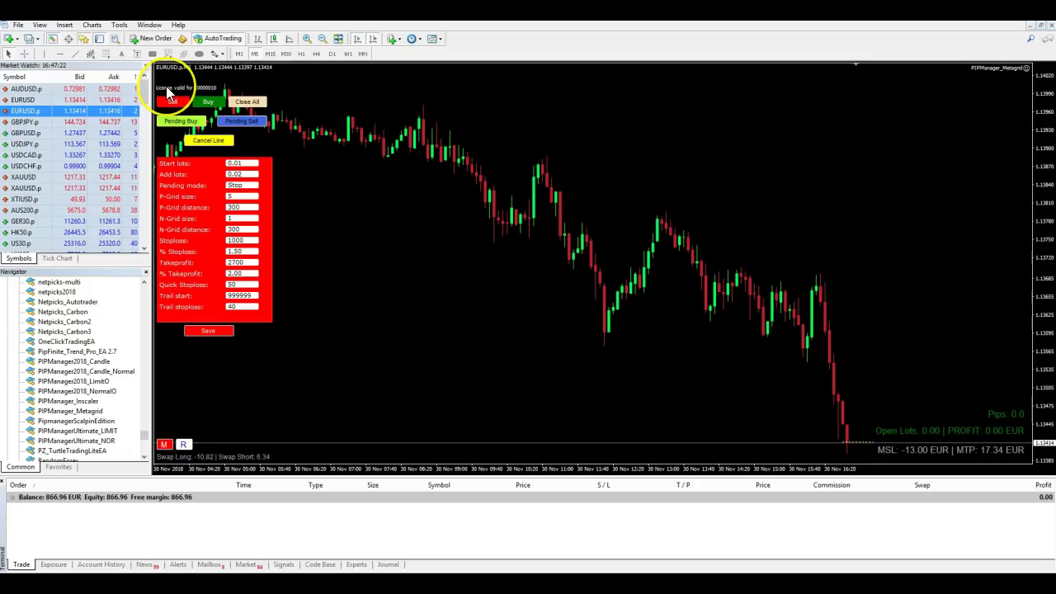
click(24, 54)
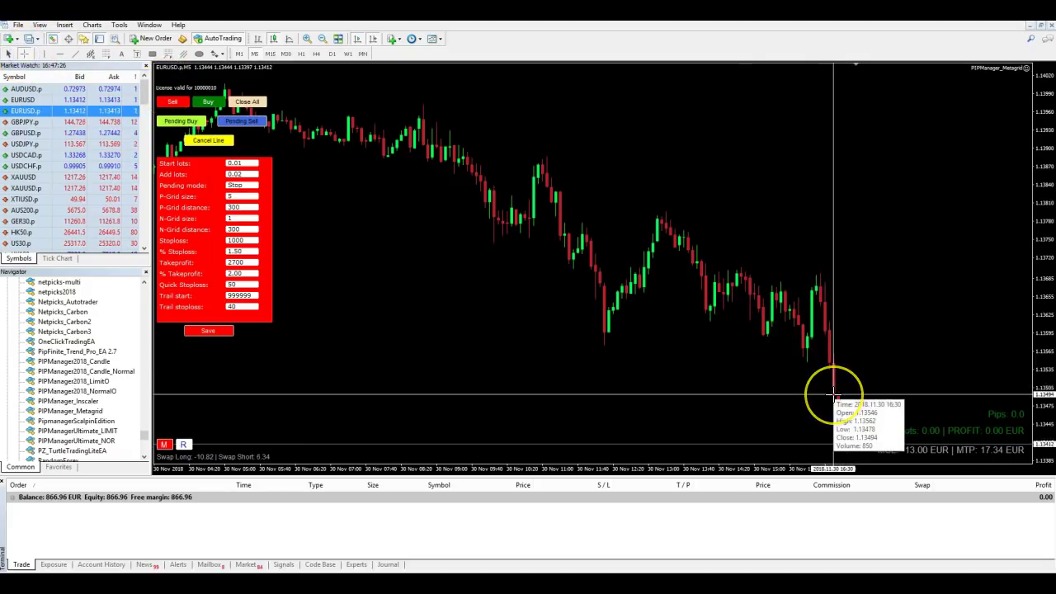
click(465, 307)
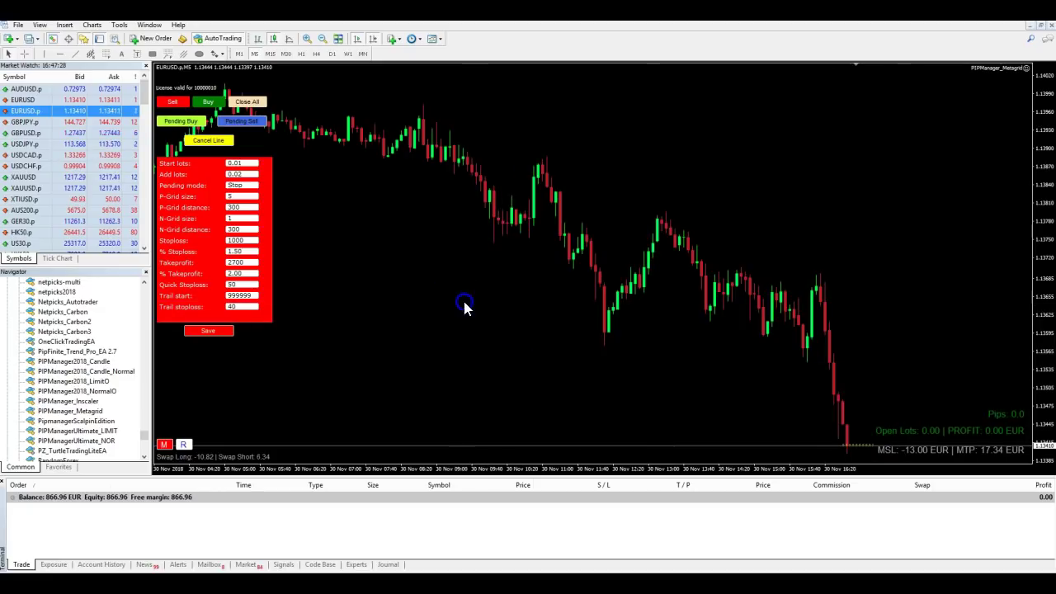
Set the Metagrid expert's Filename for settings input to EURUSD and apply the expert properties
right_click(394, 265)
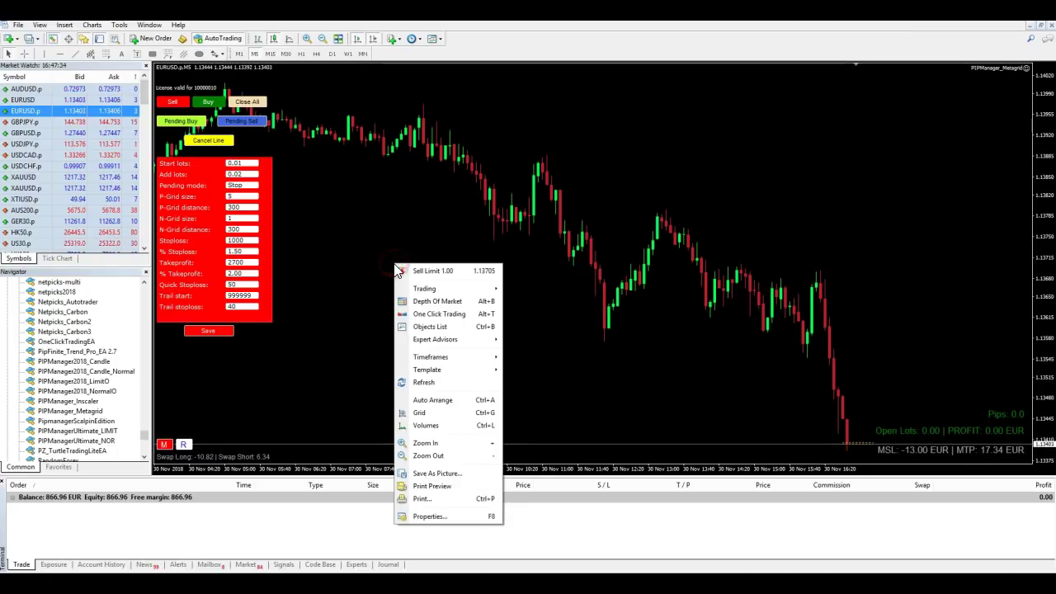
click(445, 339)
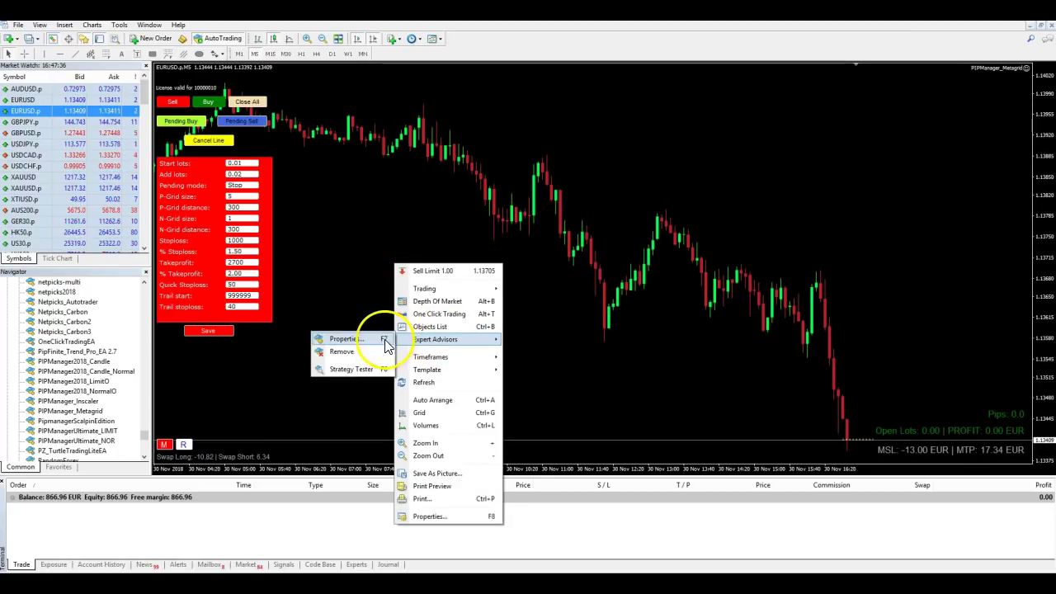
click(385, 341)
double_click(615, 427)
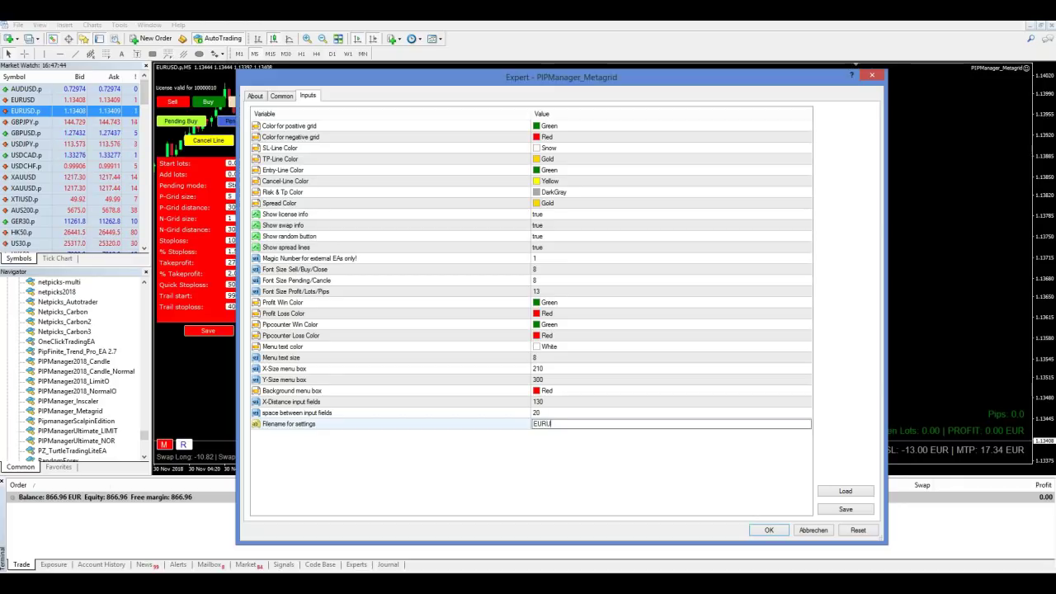
key(Return)
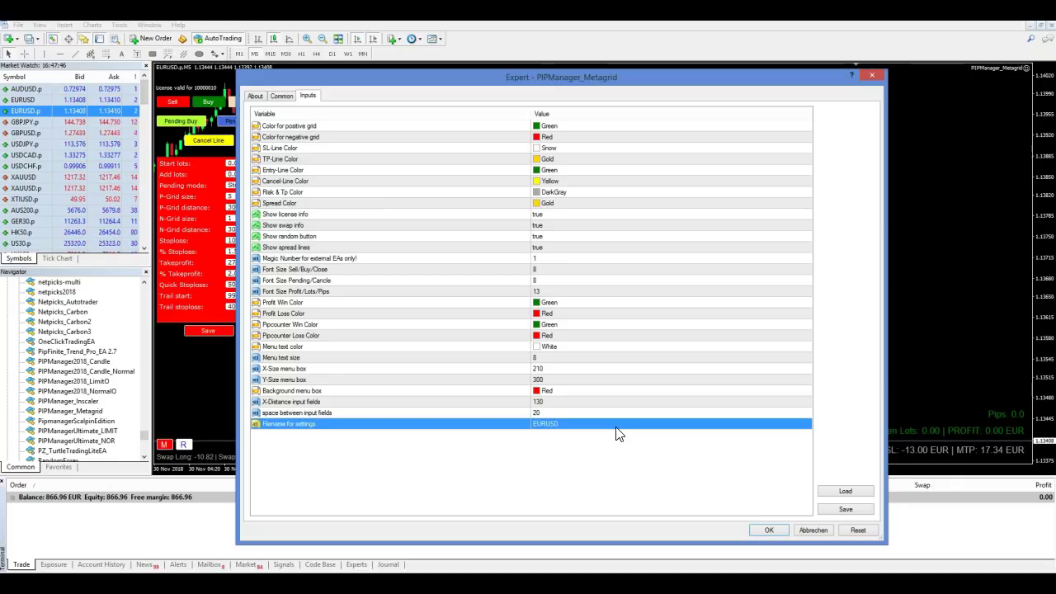
click(768, 530)
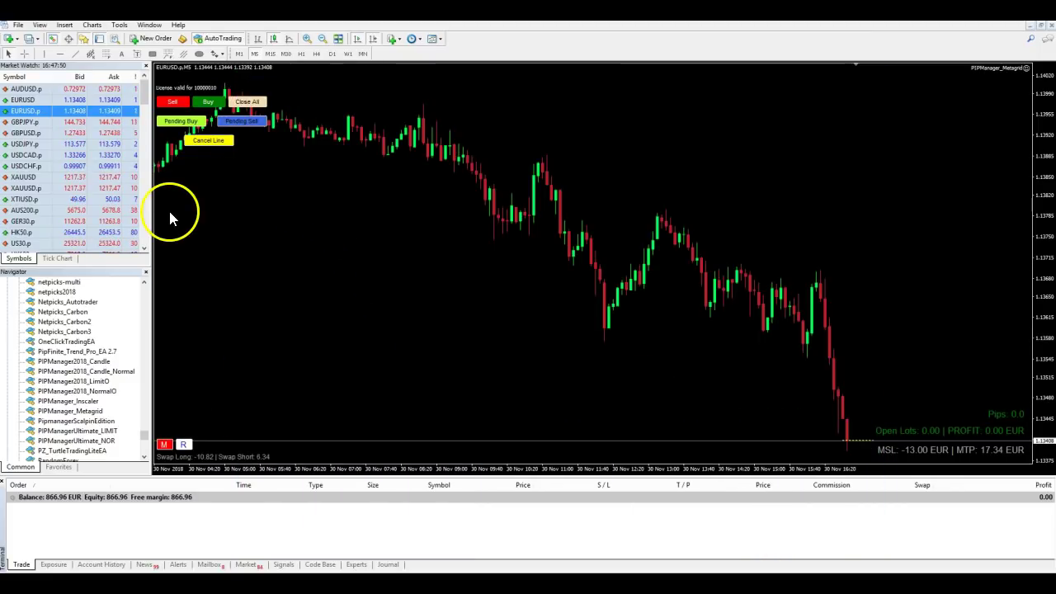
Show the Metagrid settings box, compress the chart's price scale, and open a 0.01 lot buy trade on EURUSD.p
click(164, 445)
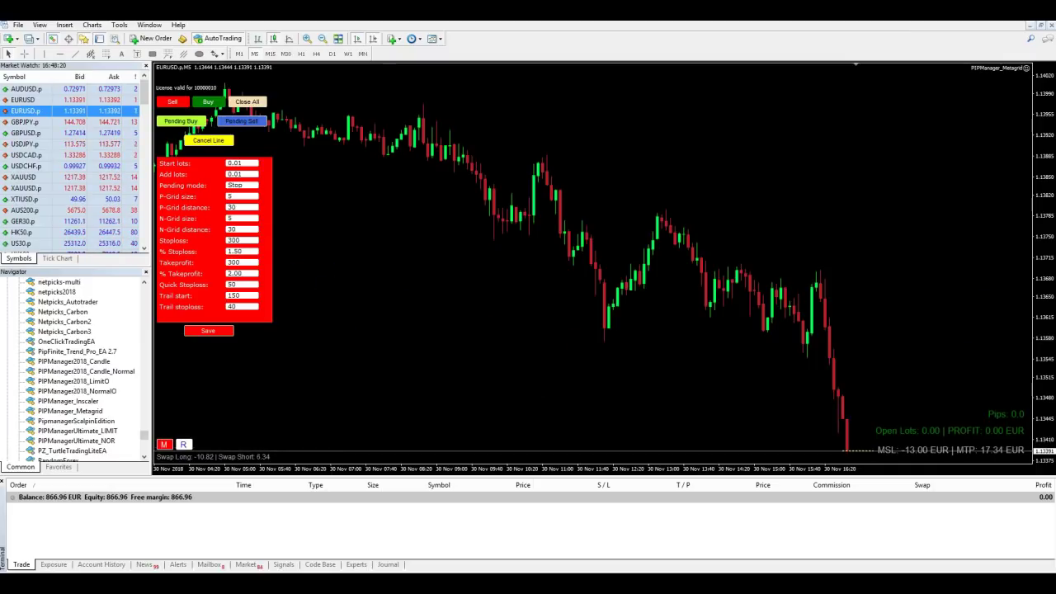
drag(1040, 189, 1042, 215)
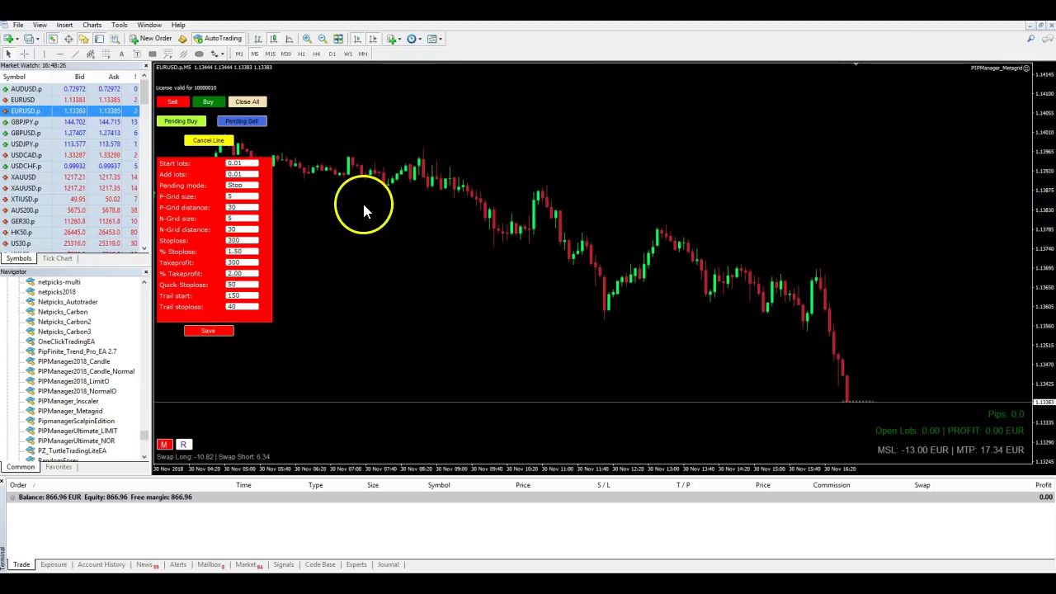
click(207, 102)
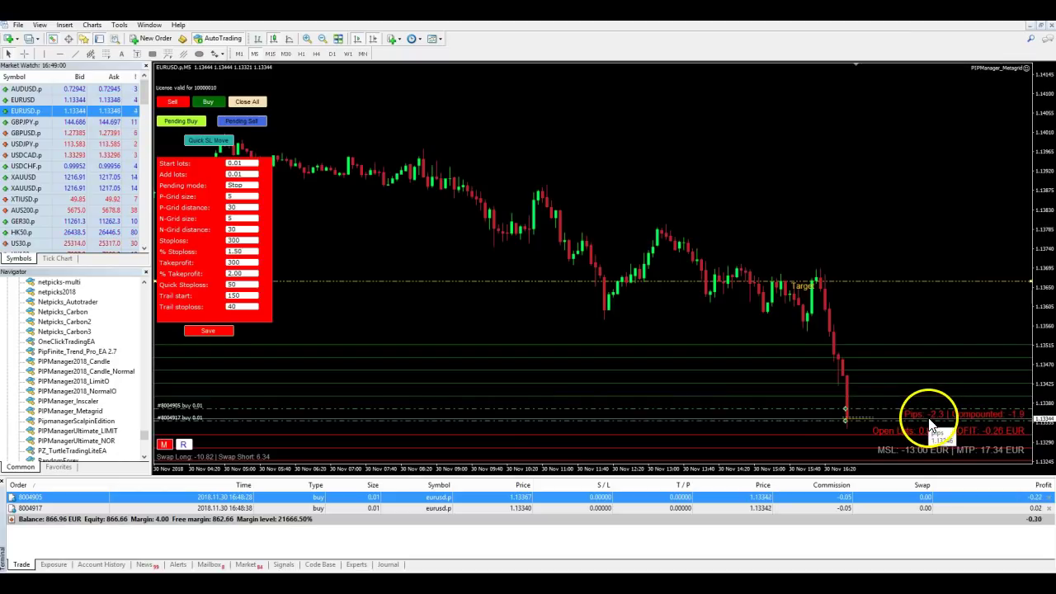
Examine the pips, compounded and profit figures together with the open EURUSD.p buy trades and their entry lines
click(1018, 425)
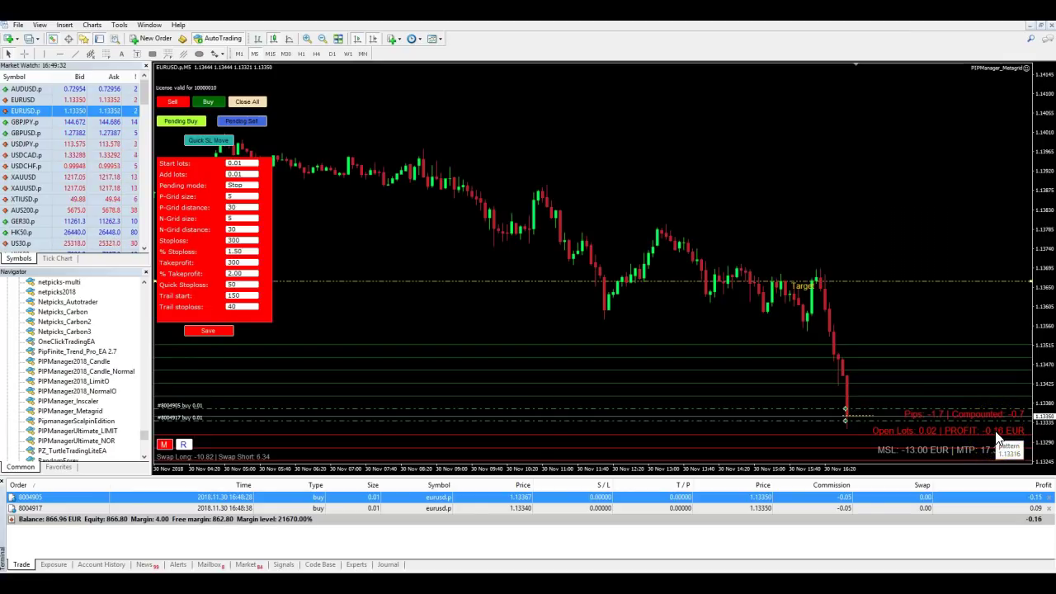
click(872, 508)
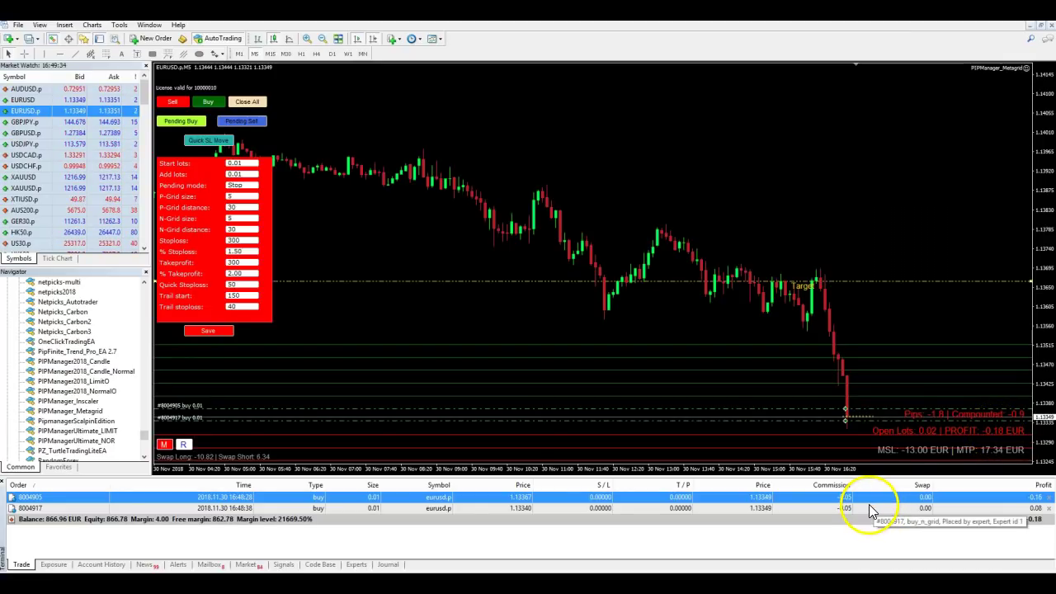
click(886, 434)
click(858, 420)
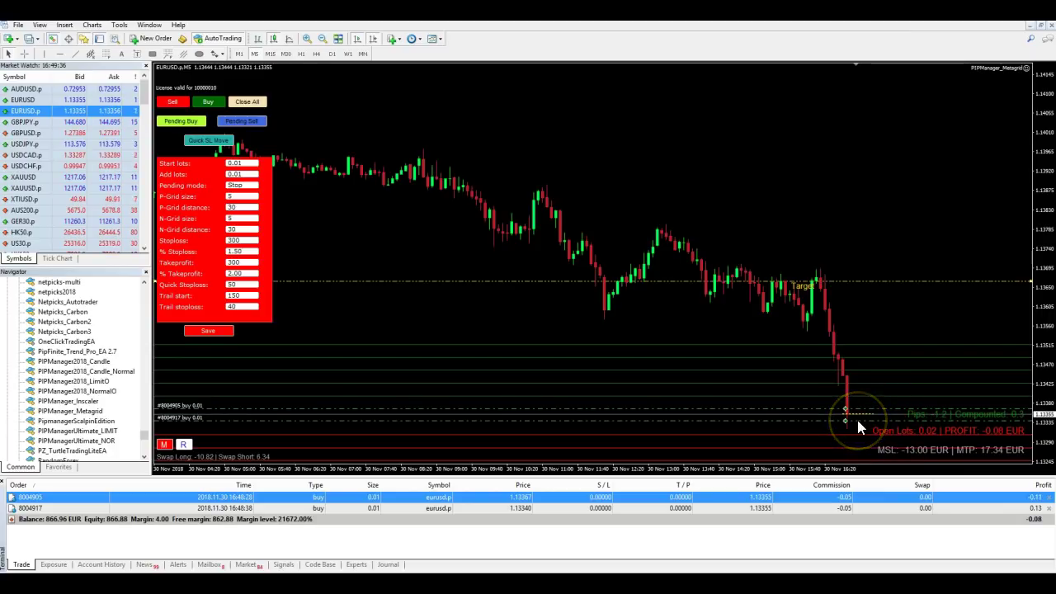
click(794, 424)
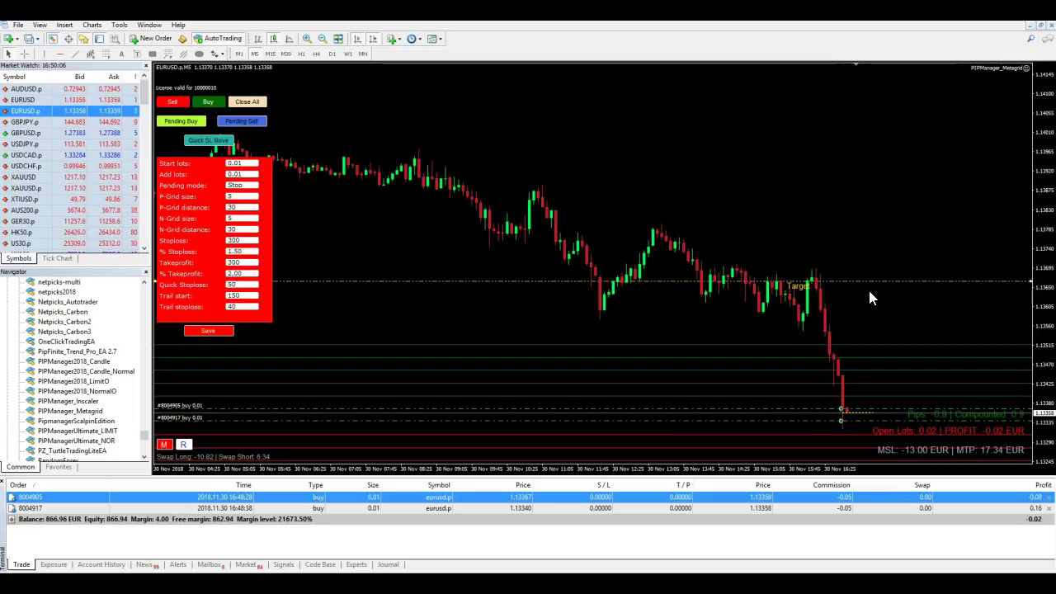
click(810, 355)
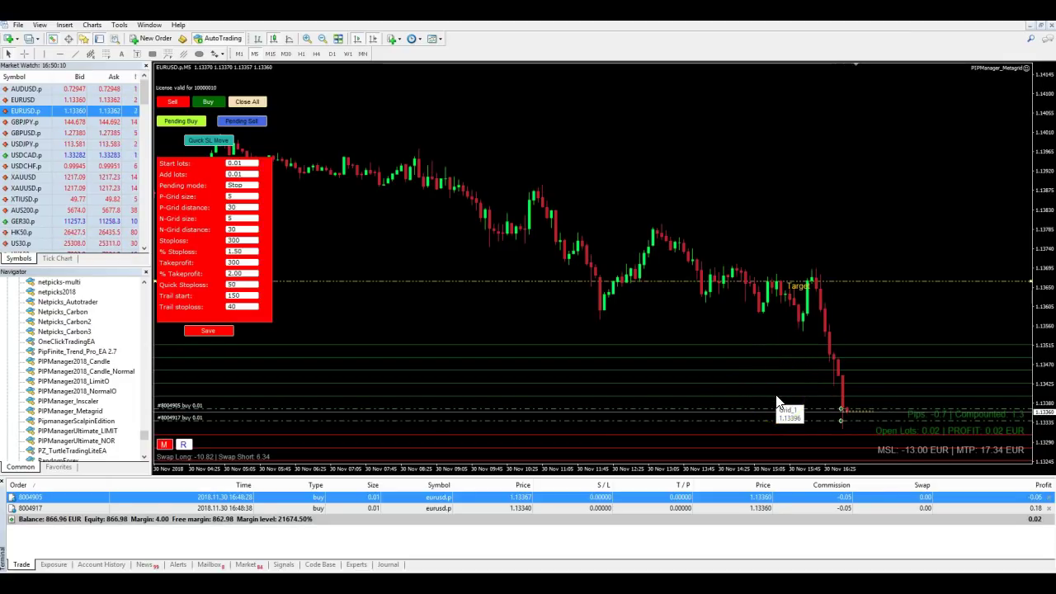
click(697, 403)
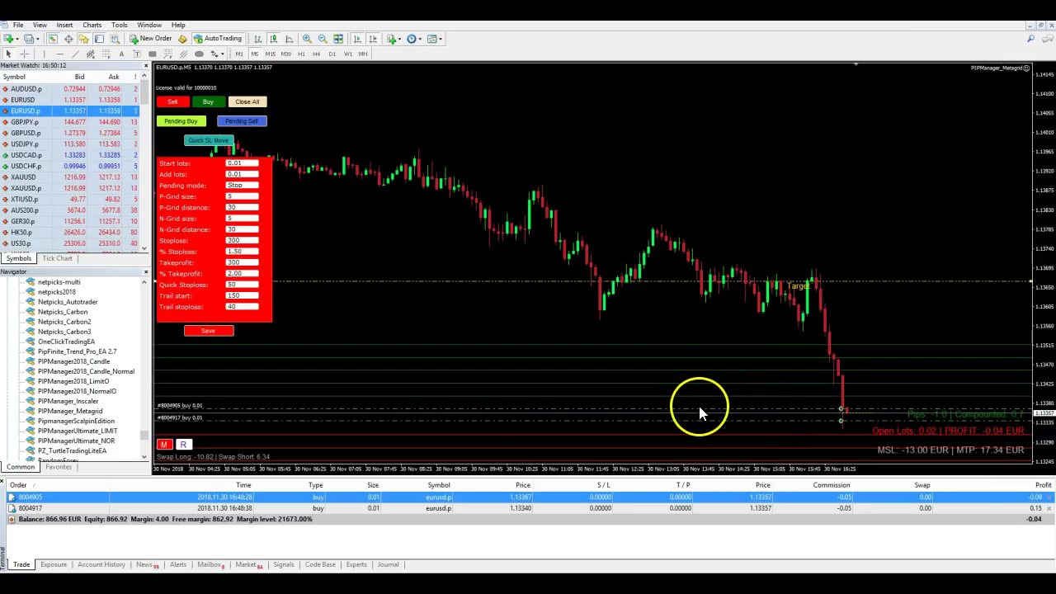
click(845, 427)
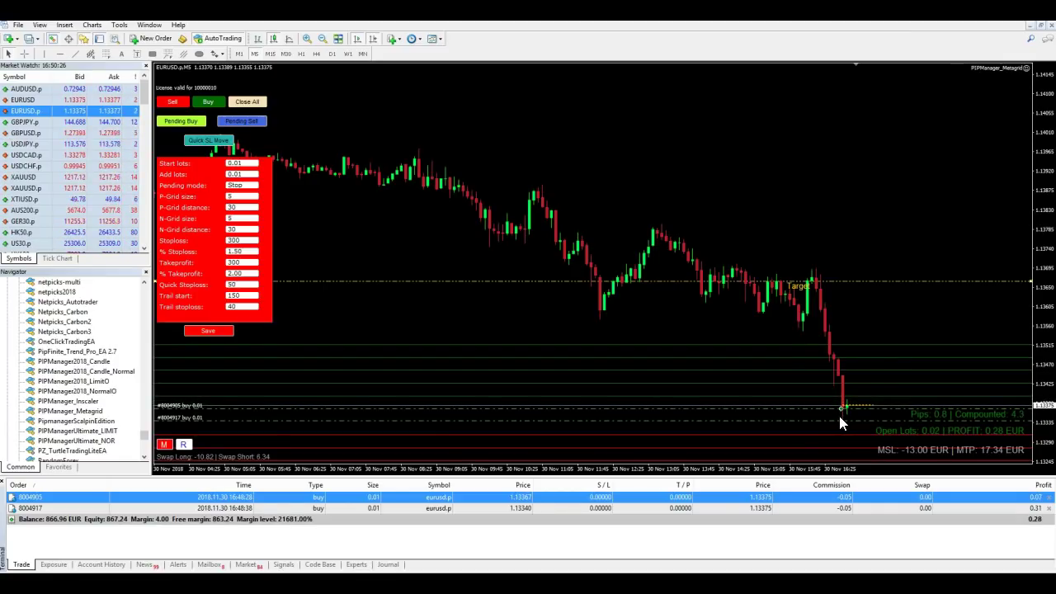
drag(794, 353, 814, 347)
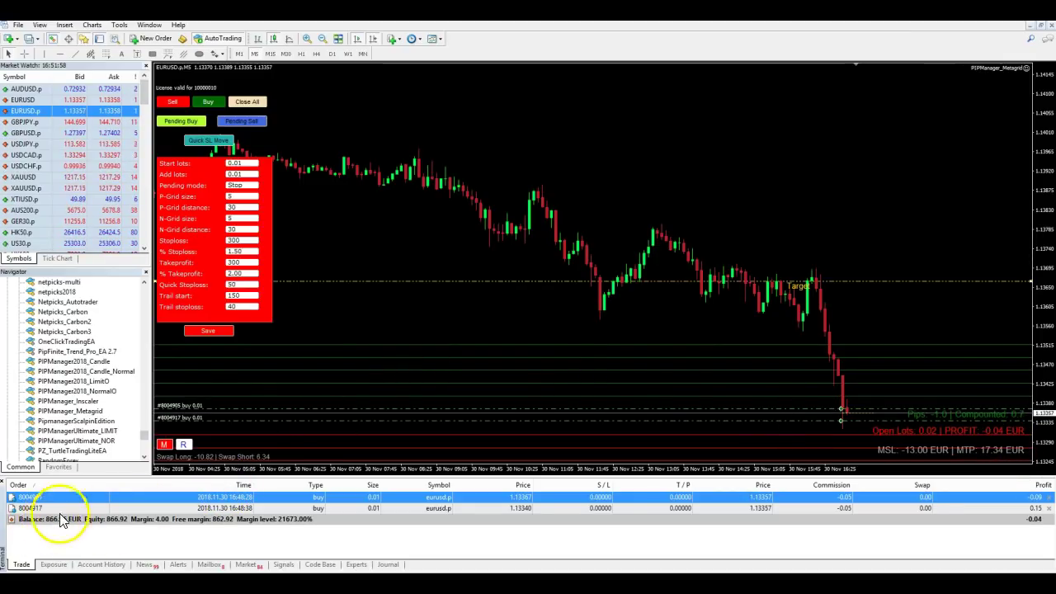
Set Metagrid's % Takeprofit to 1, save the settings, and check the MTP amount on the EURUSD.p chart
click(236, 274)
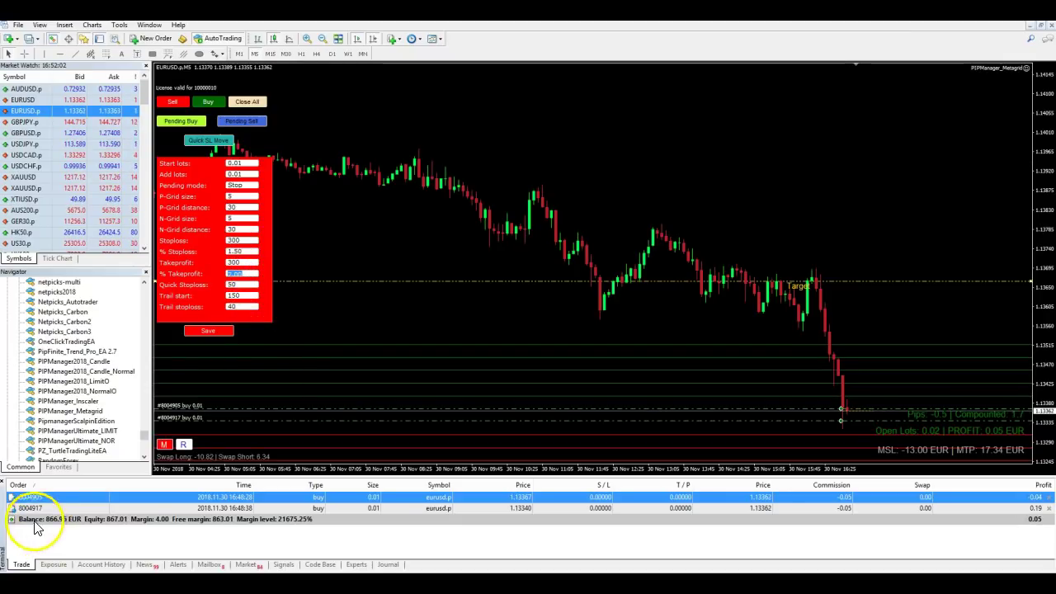
click(273, 289)
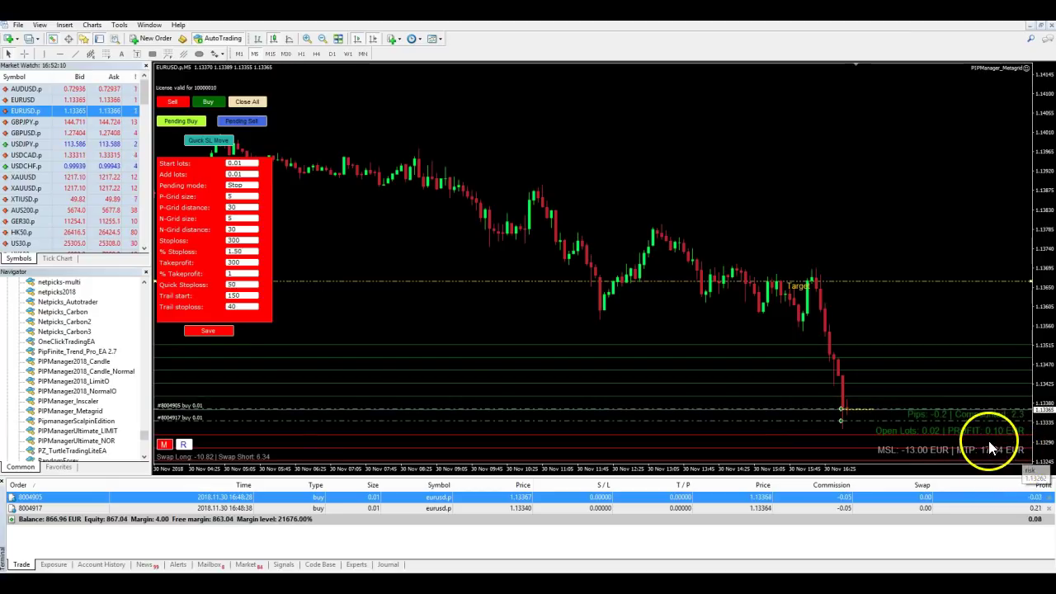
click(207, 331)
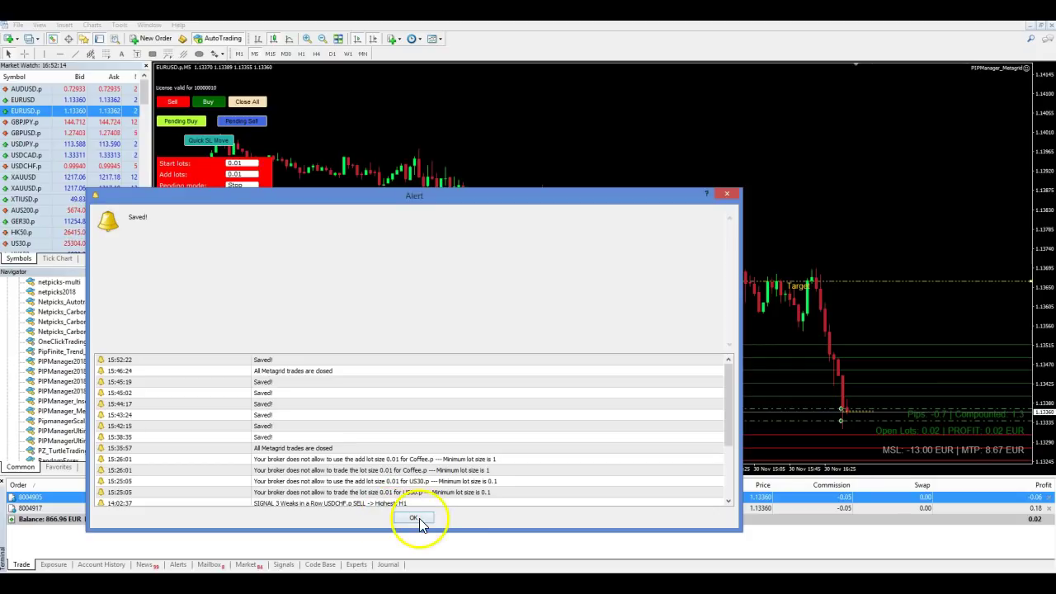
click(414, 518)
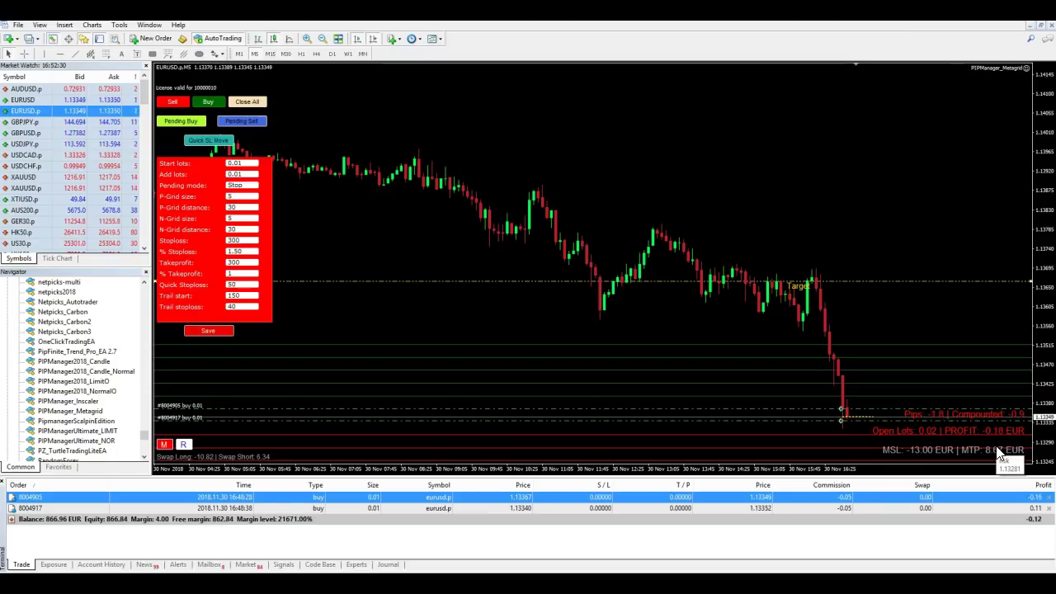
click(912, 464)
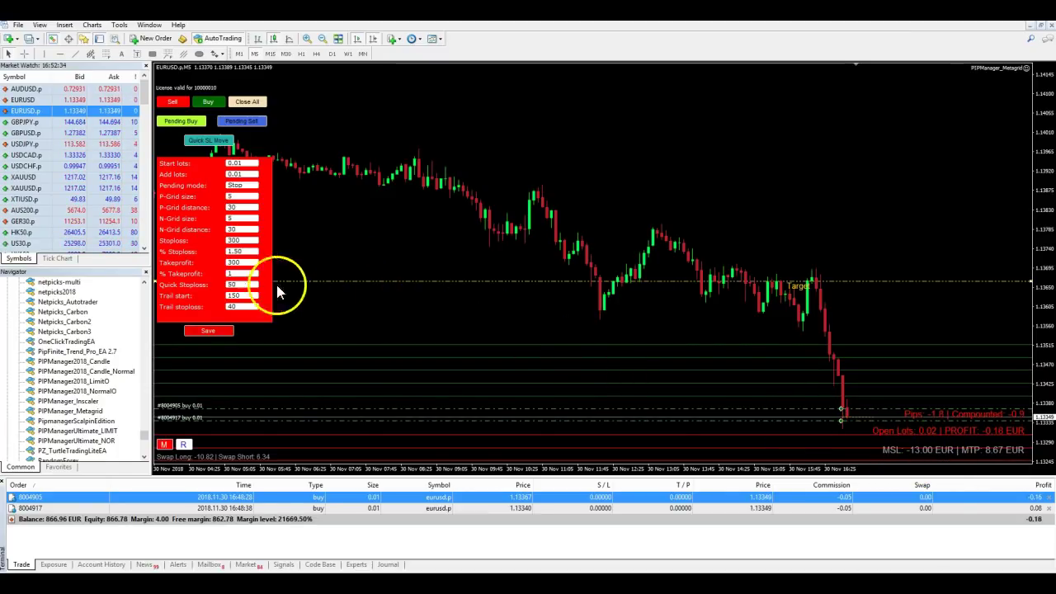
Set Metagrid's % Stoploss to 0.3 and save the settings
double_click(235, 251)
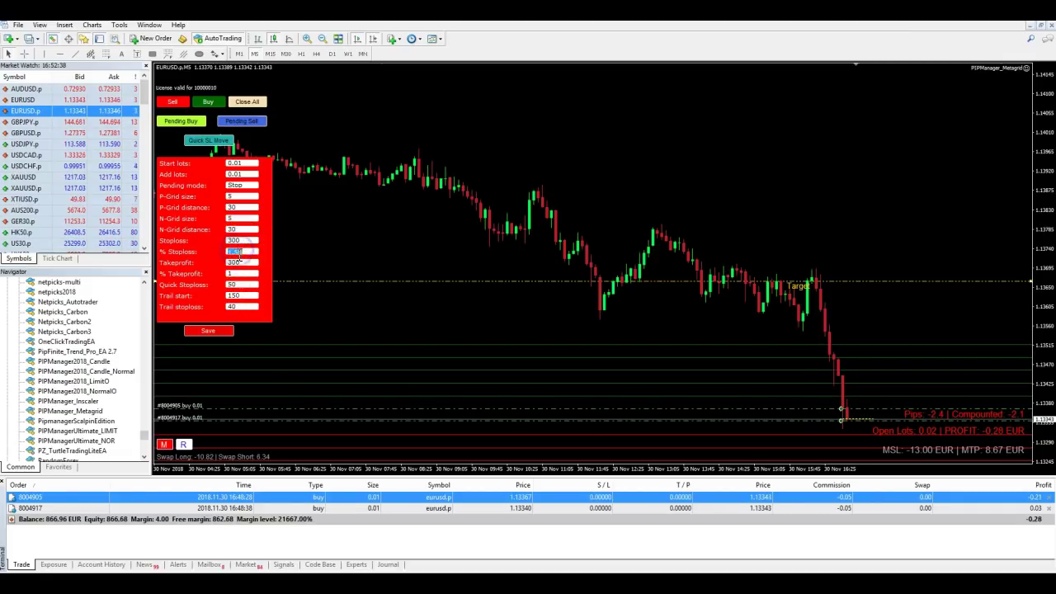
key(BackSpace)
text(0.3)
click(267, 307)
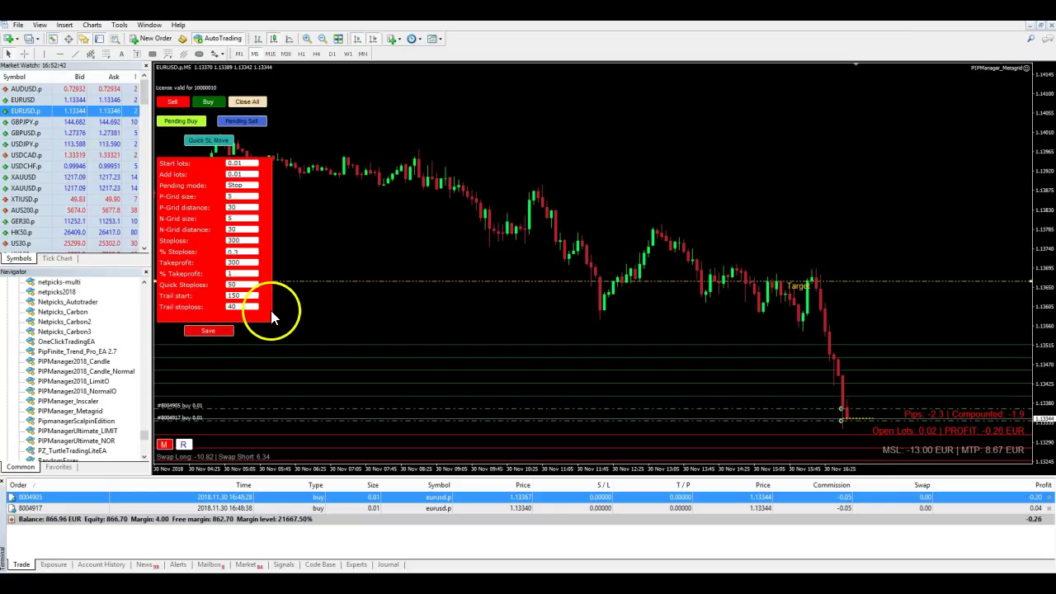
click(216, 328)
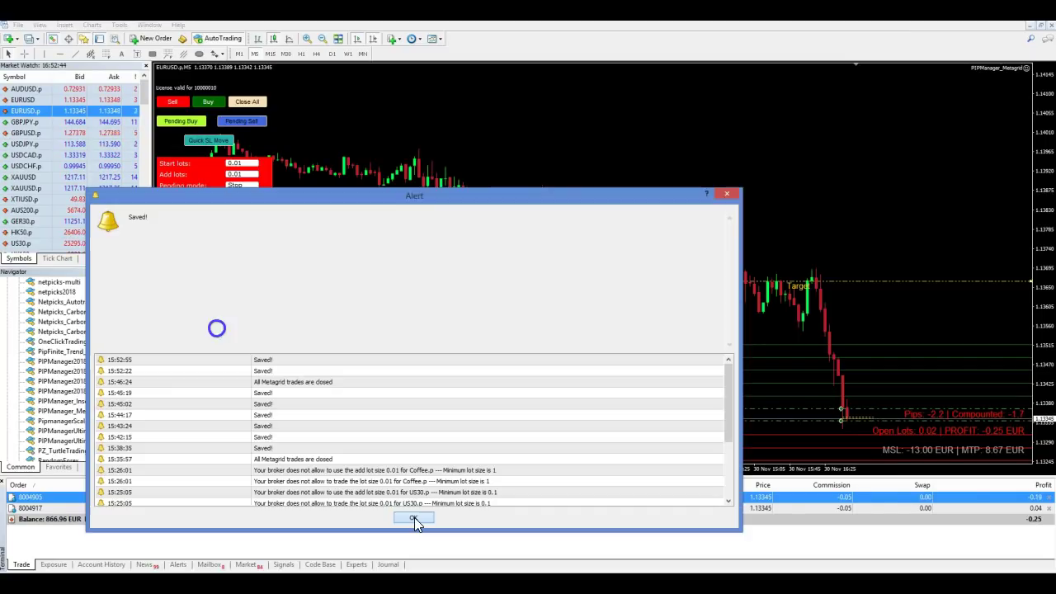
click(413, 518)
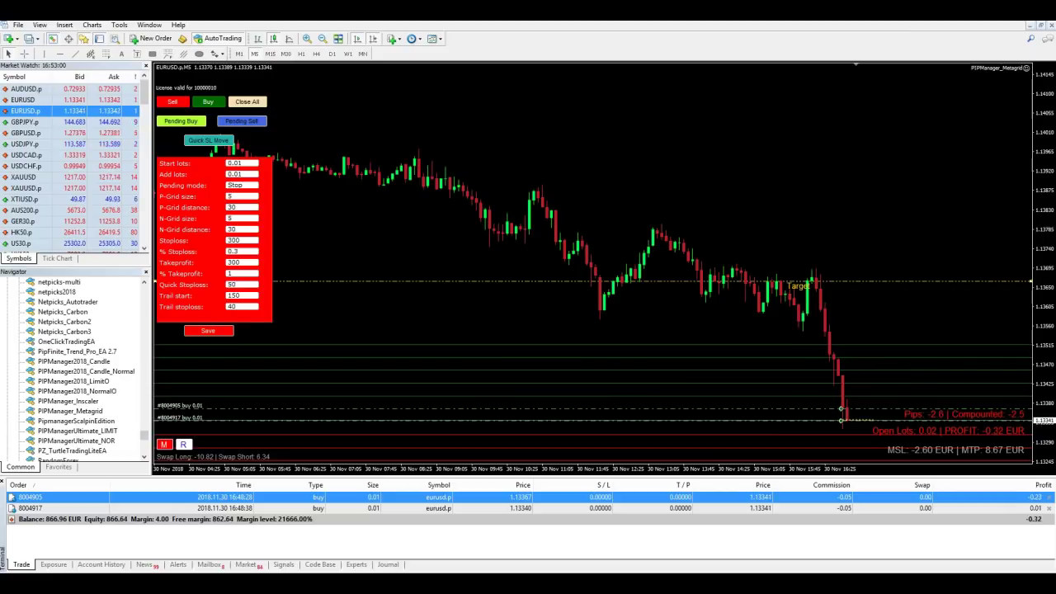
Compress the EURUSD.p price scale to reveal the Stoploss line and move that line up to about 1.13190
drag(1047, 259, 1046, 281)
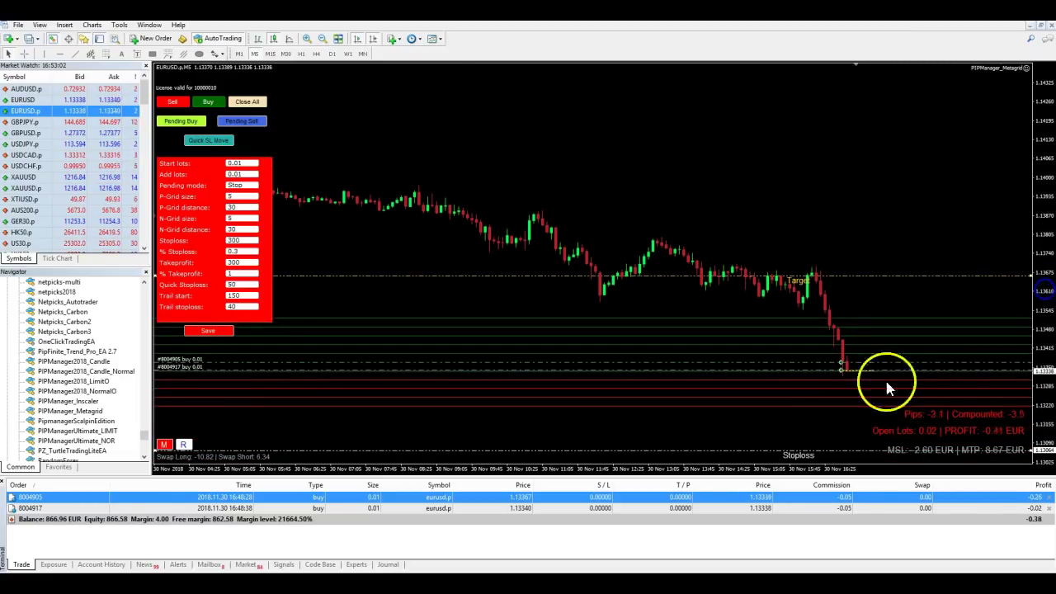
click(836, 452)
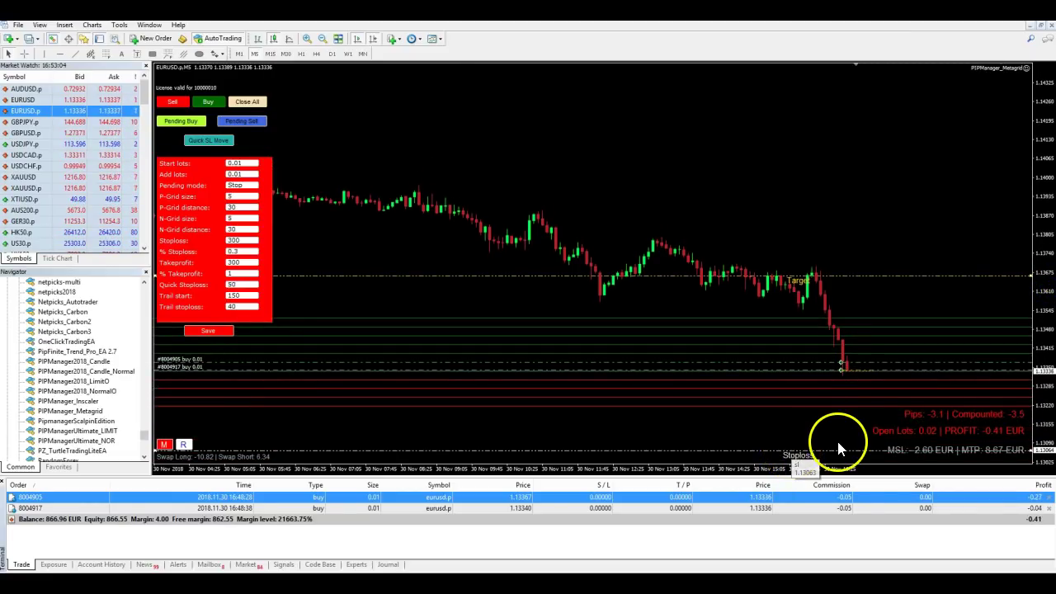
drag(836, 452, 841, 413)
click(923, 425)
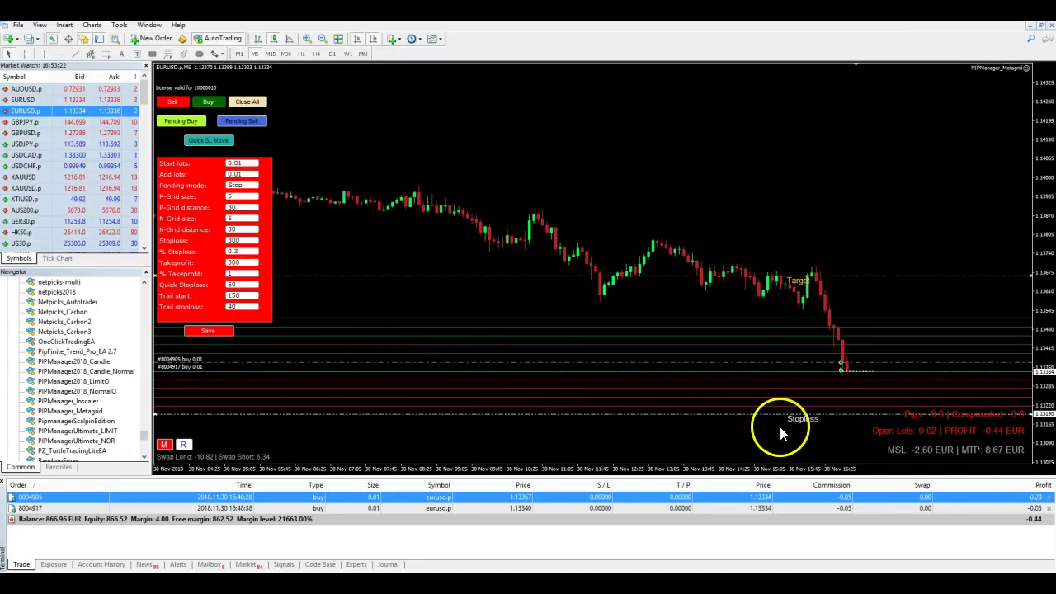
Set Metagrid's % Stoploss to 0 and save the settings
click(235, 251)
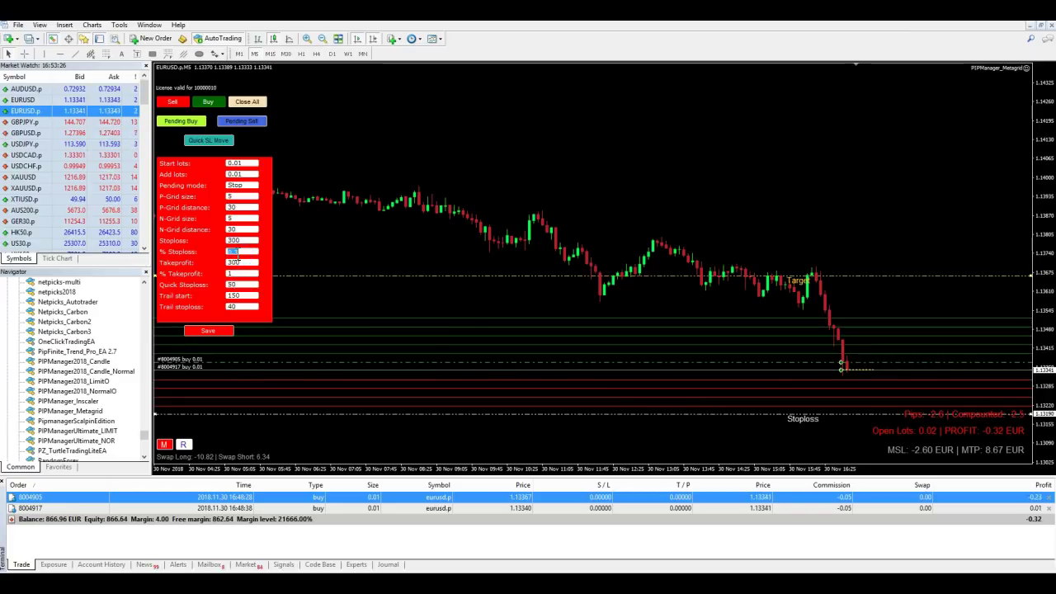
text(0)
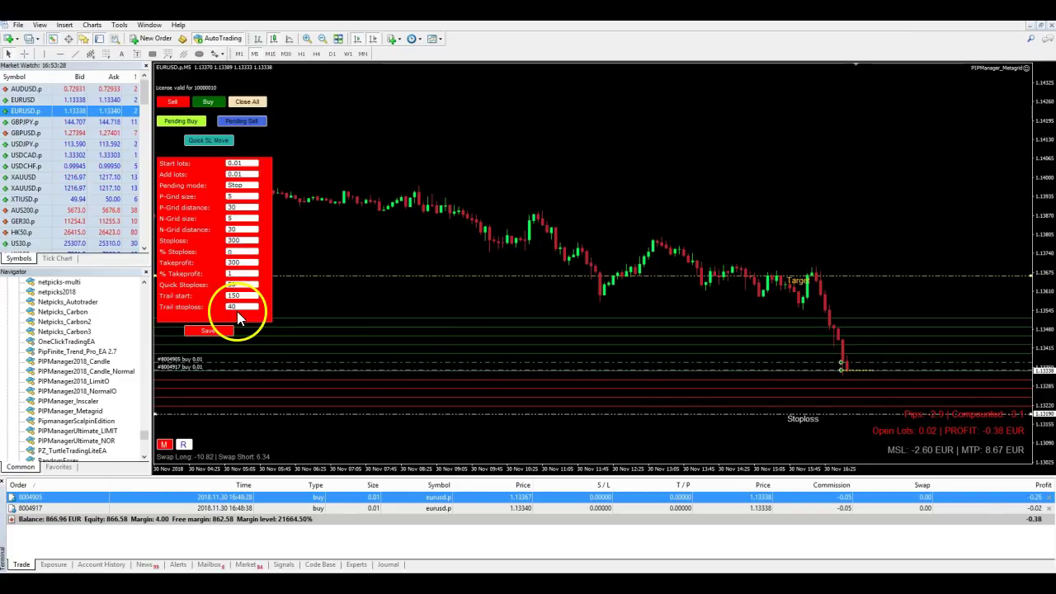
click(219, 334)
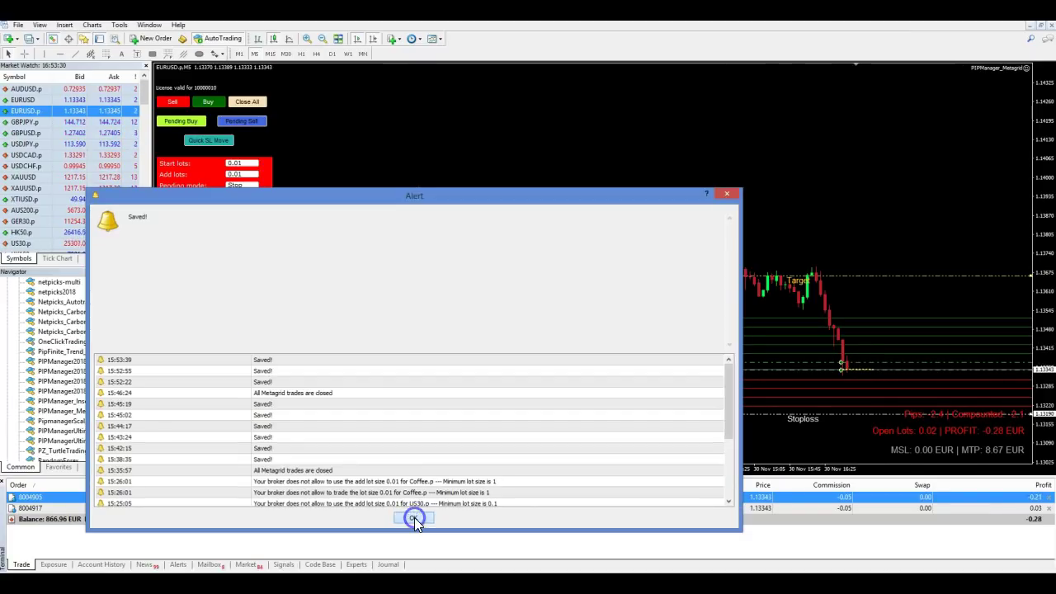
click(414, 517)
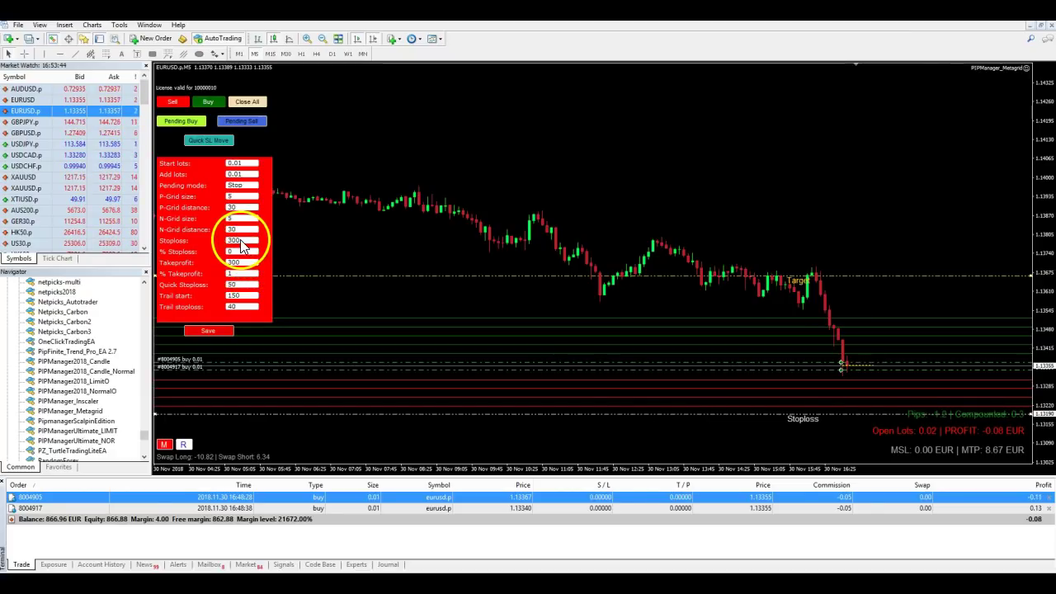
Set Metagrid's % Takeprofit to 0, save the settings, and move the Target line slightly down to about 1.1360
click(237, 273)
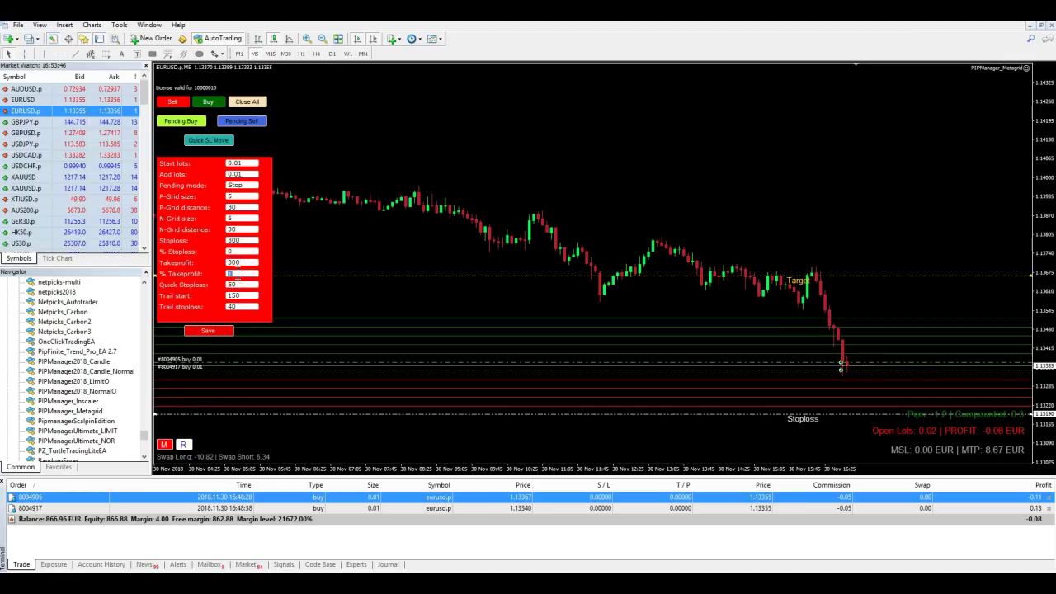
click(214, 328)
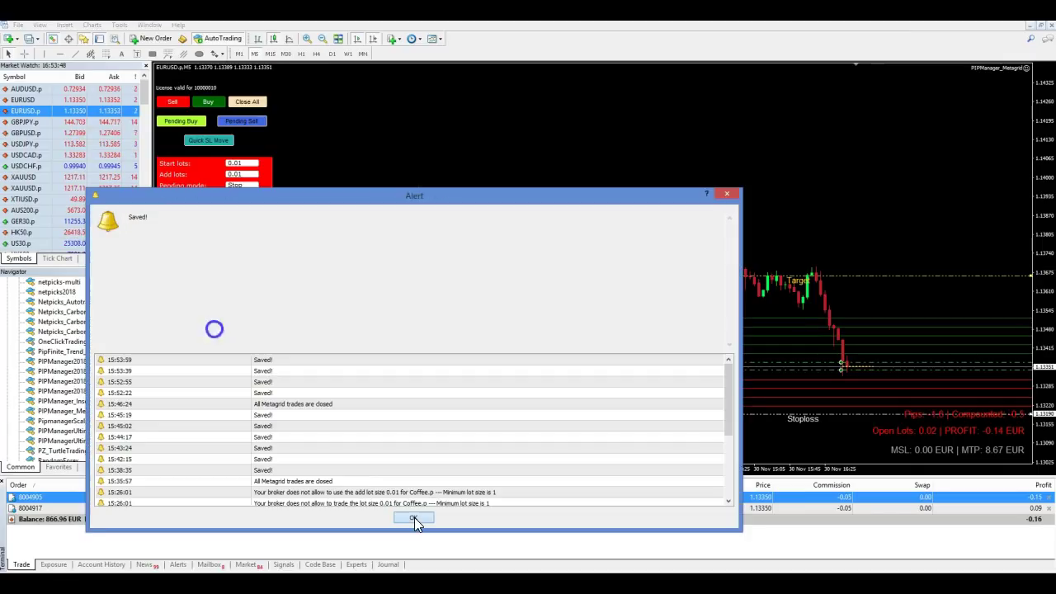
click(414, 517)
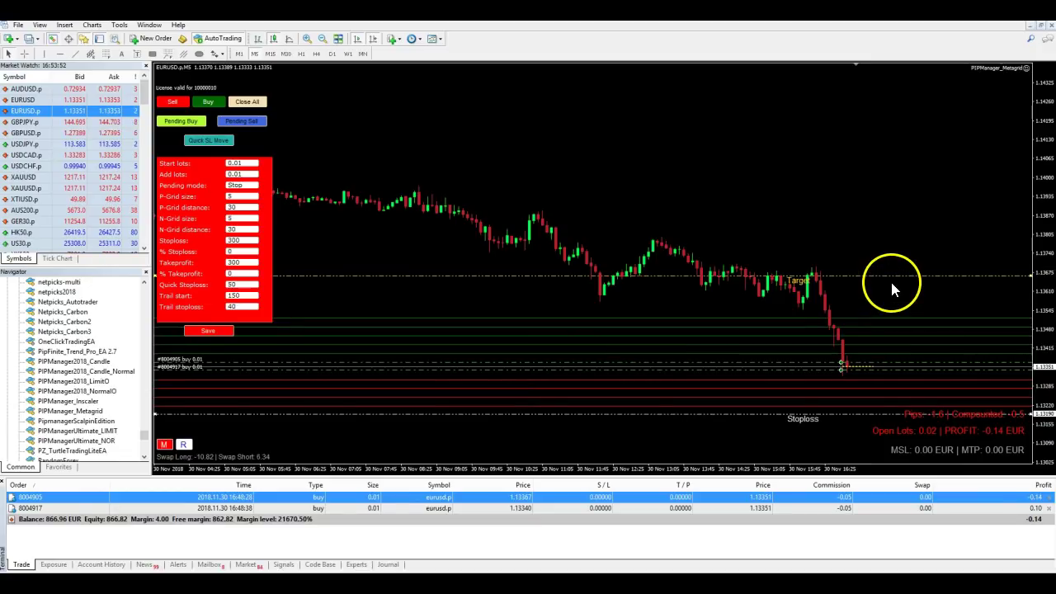
drag(889, 279, 881, 293)
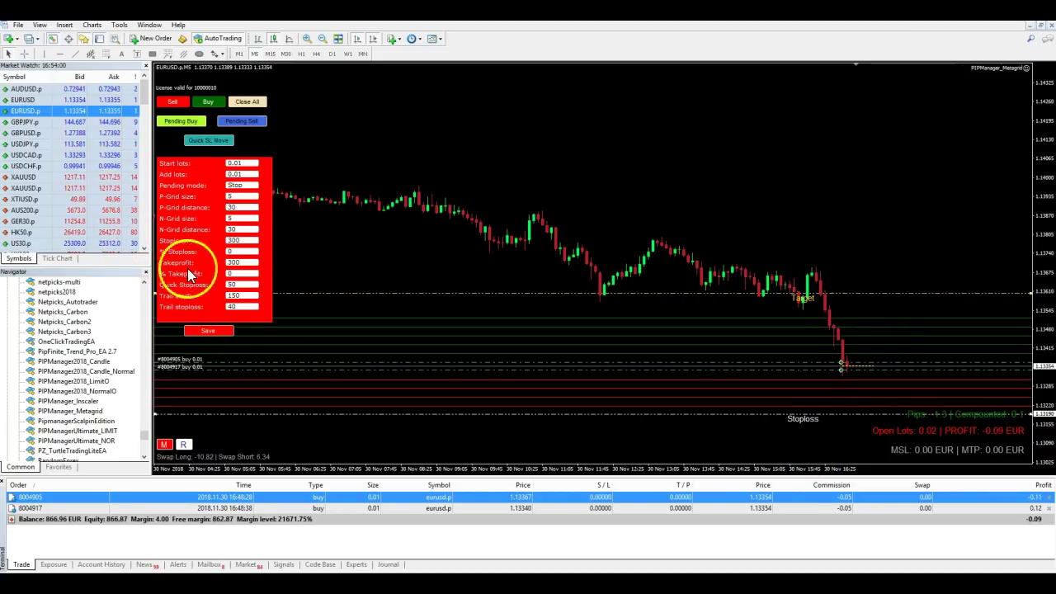
Set the Metagrid Stoploss to 0 and save the settings to remove the Stoploss line from the chart
click(237, 240)
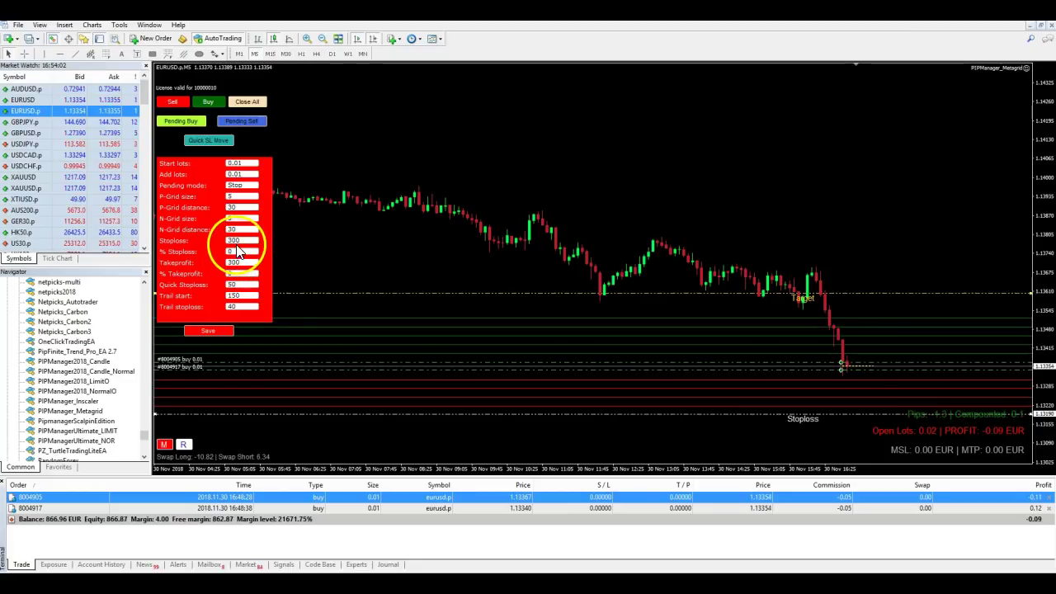
double_click(237, 241)
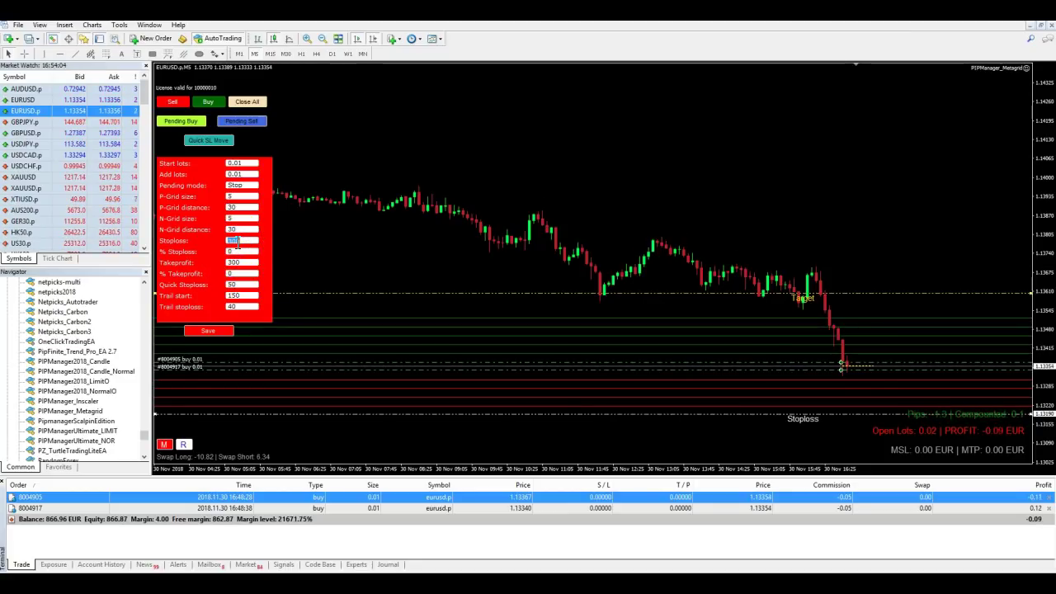
text(0)
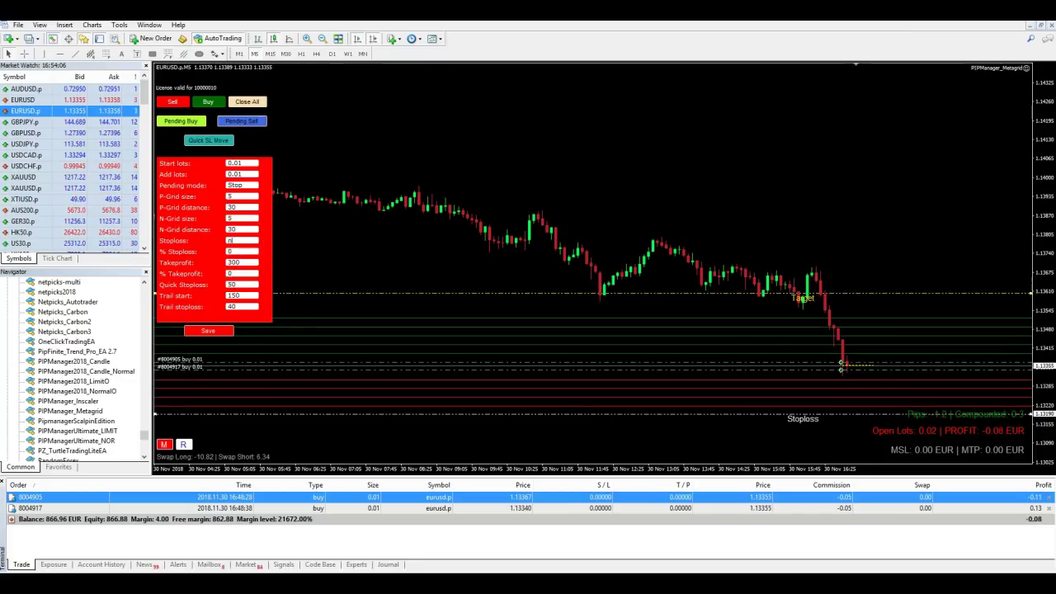
click(209, 330)
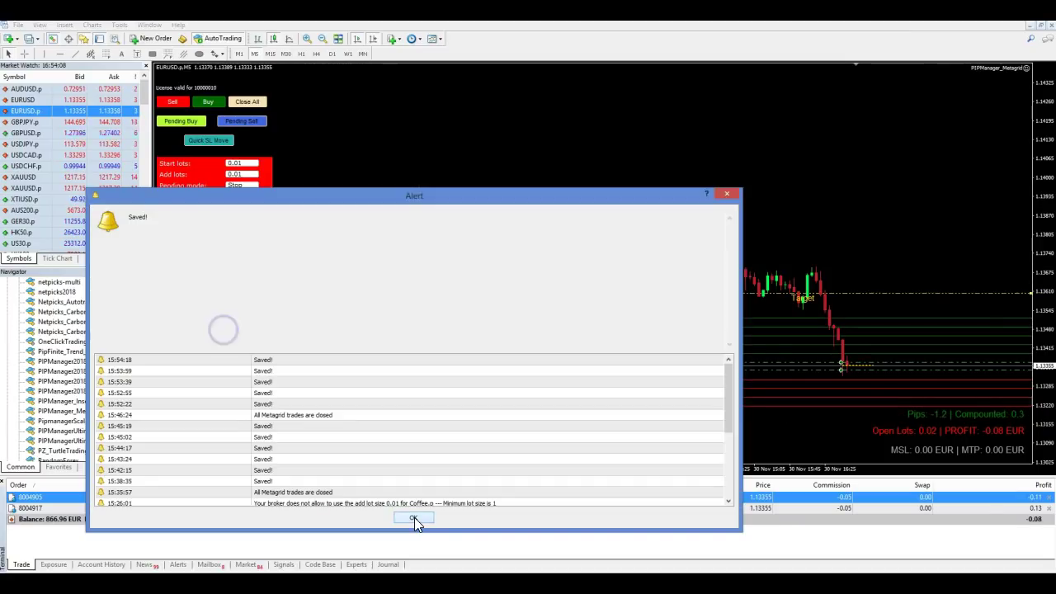
click(415, 518)
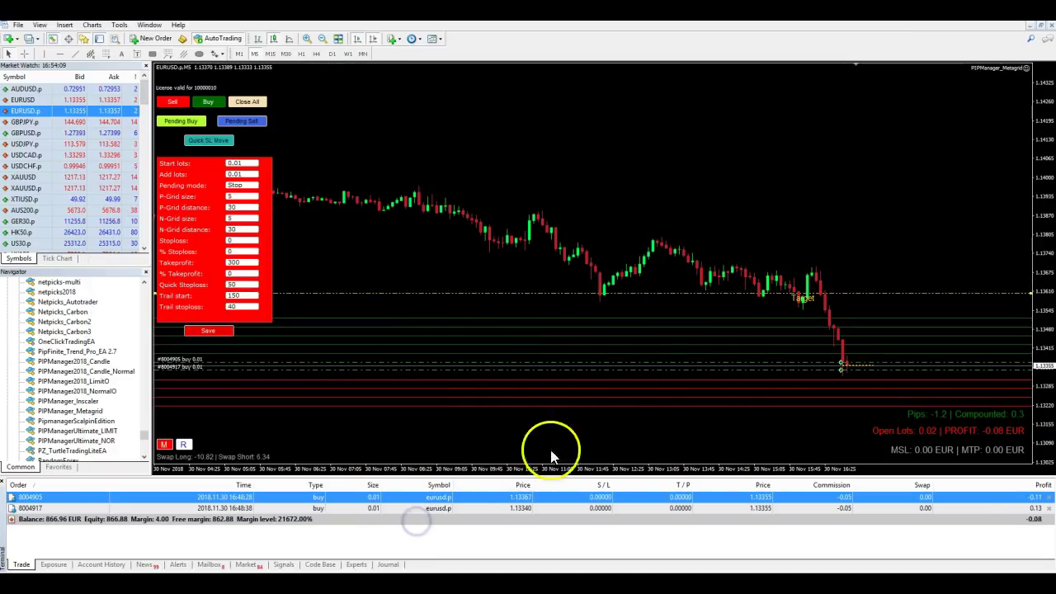
click(769, 402)
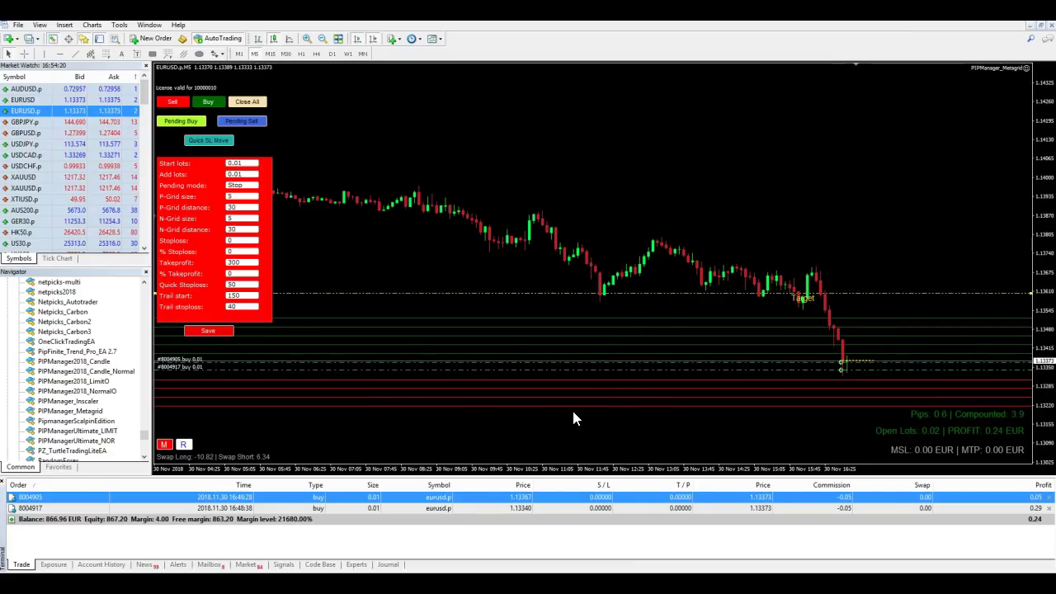
Set the Metagrid Takeprofit to 0 and save the settings to remove the Target line from the chart
double_click(245, 263)
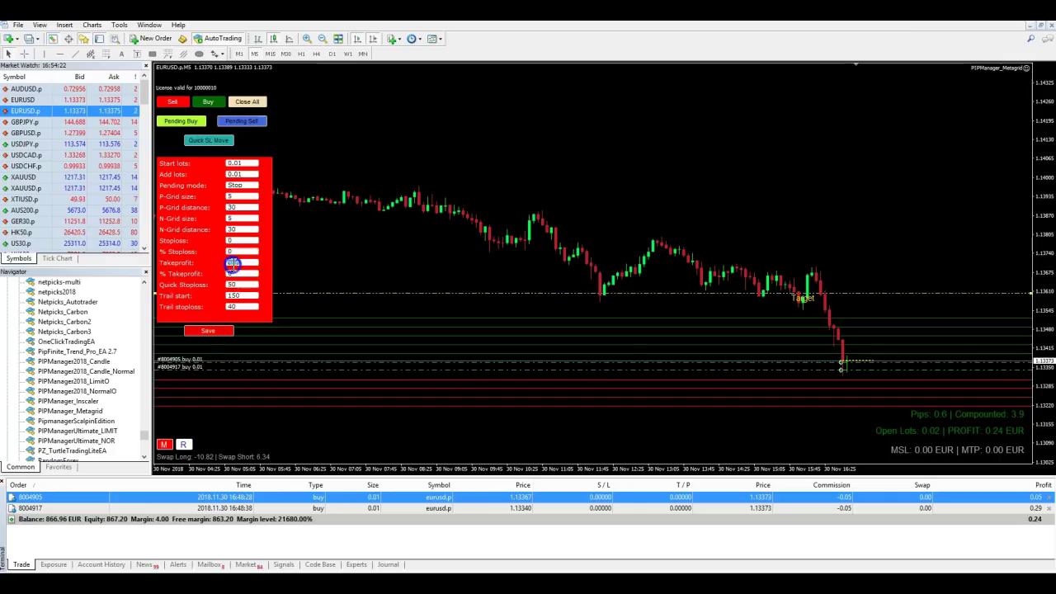
text(0)
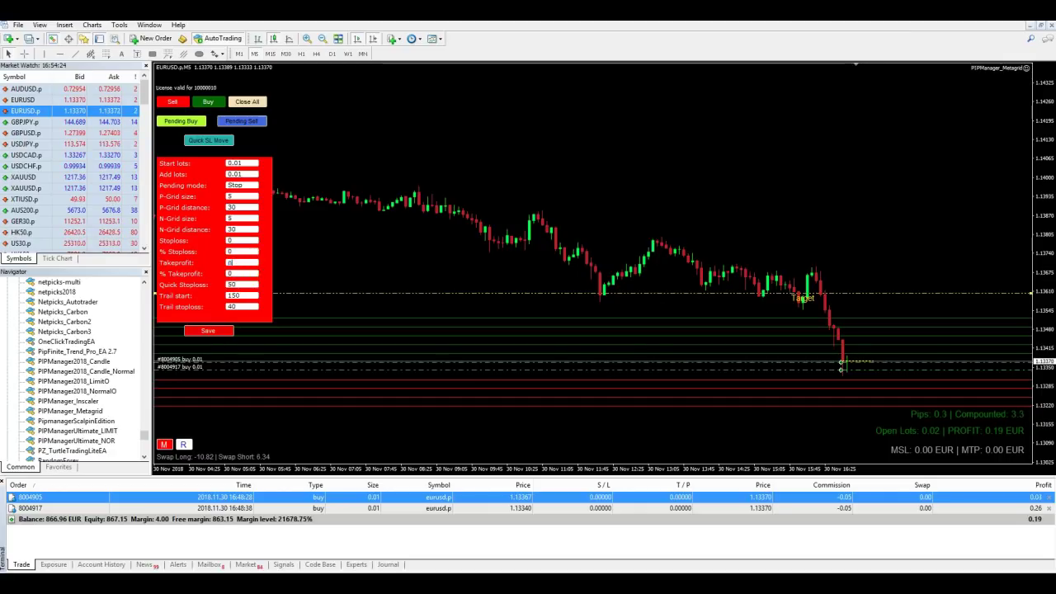
click(221, 332)
click(414, 518)
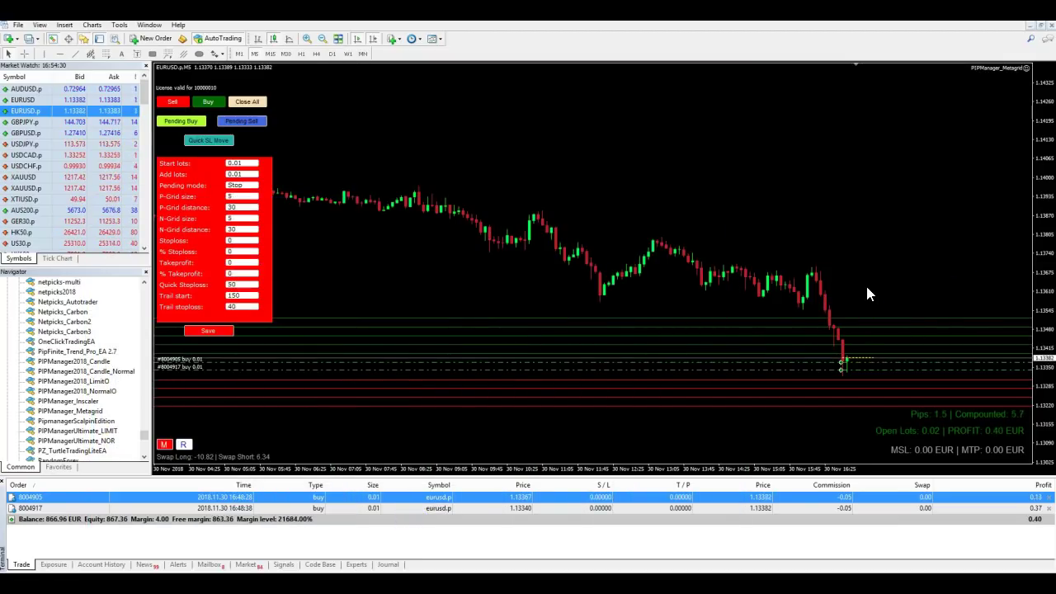
click(852, 364)
click(1020, 288)
click(808, 279)
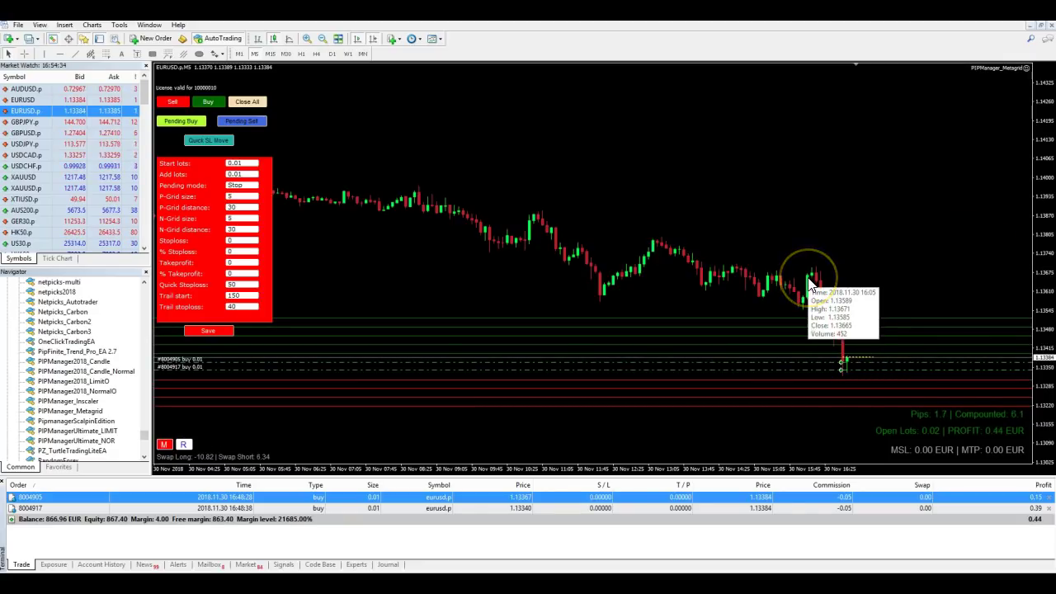
click(881, 228)
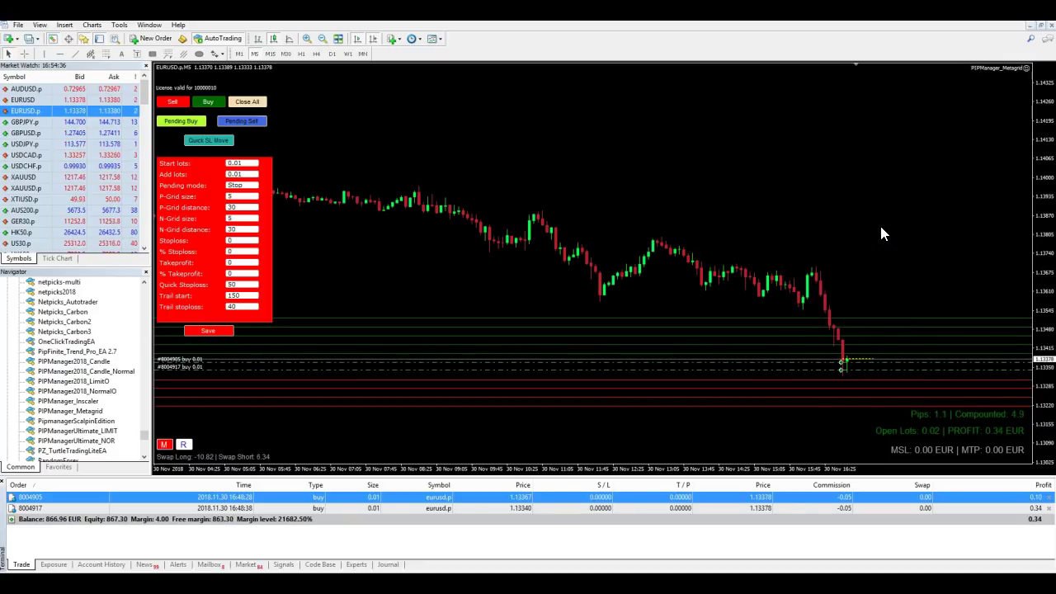
click(855, 340)
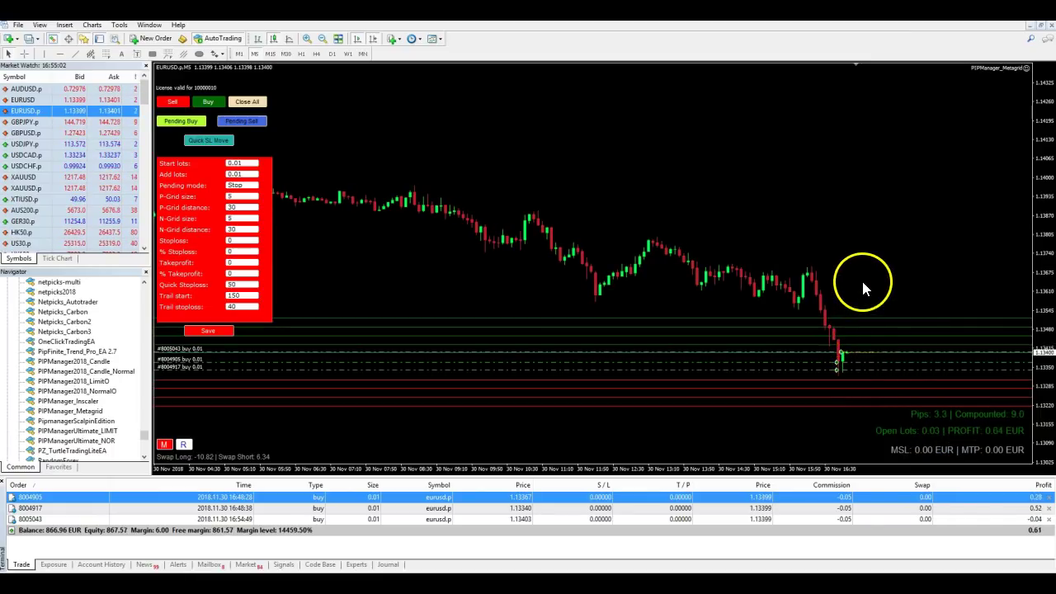
click(978, 393)
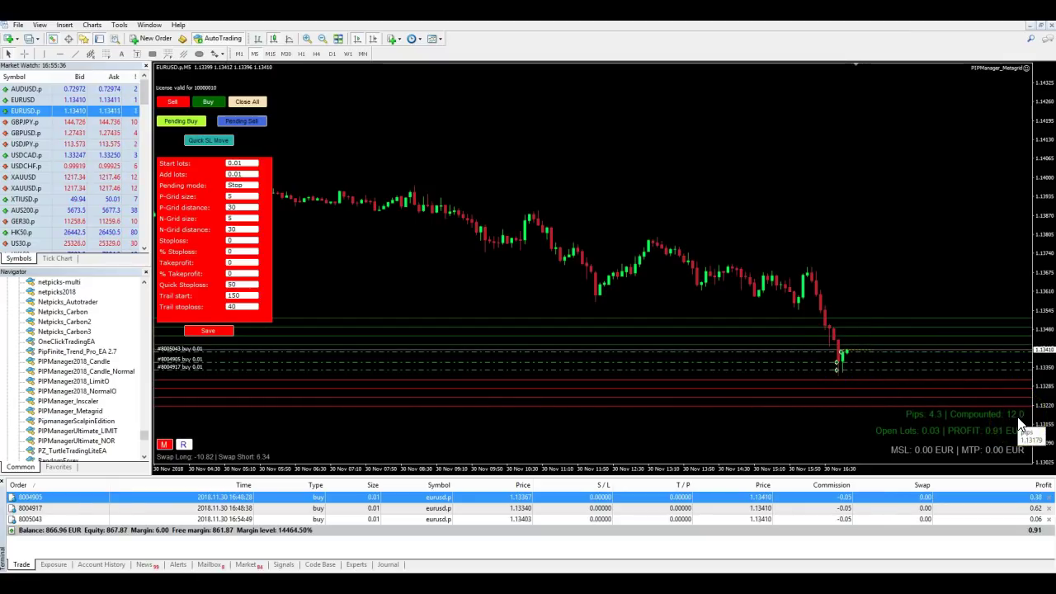
drag(887, 353, 821, 367)
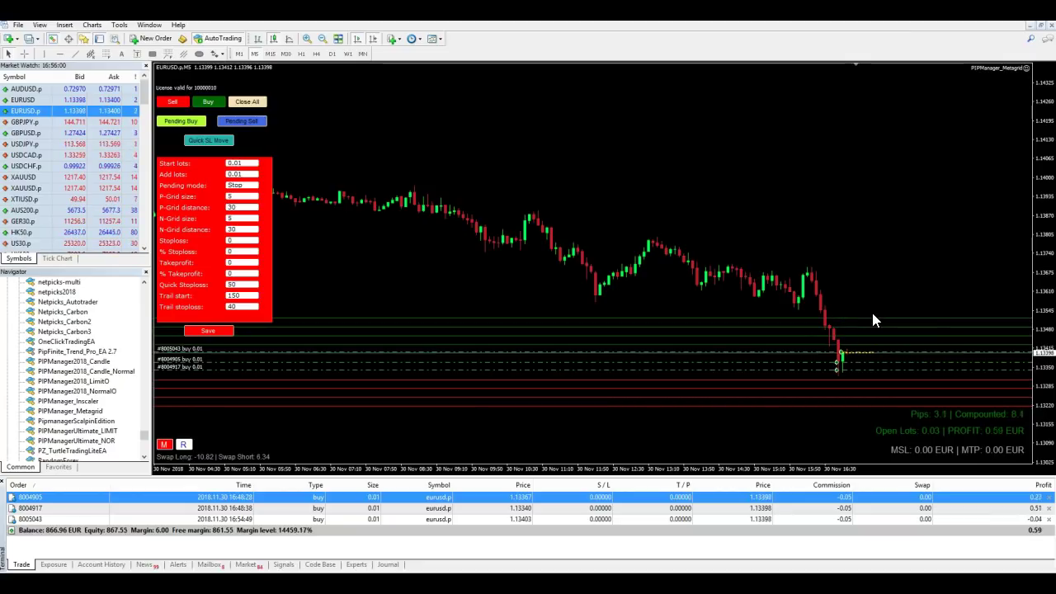
click(853, 350)
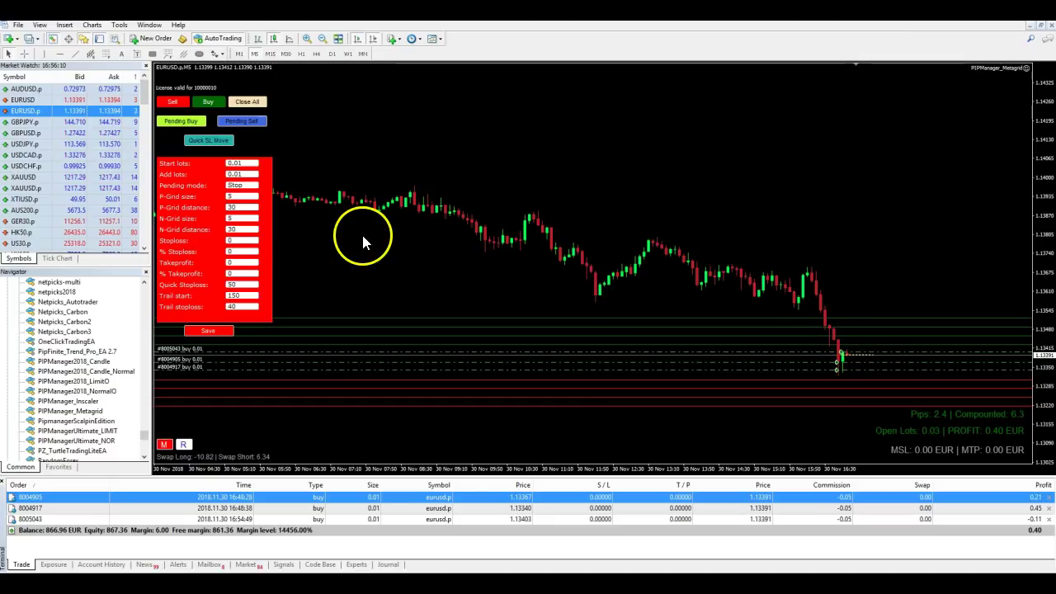
Set Metagrid's P-Grid distance to 60 and save the settings
double_click(239, 207)
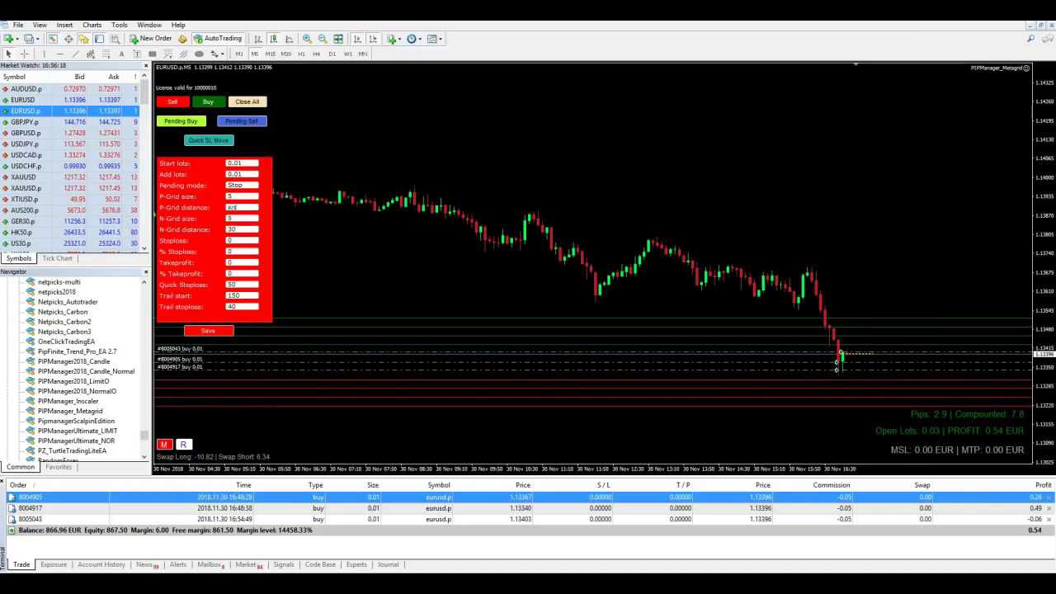
click(241, 209)
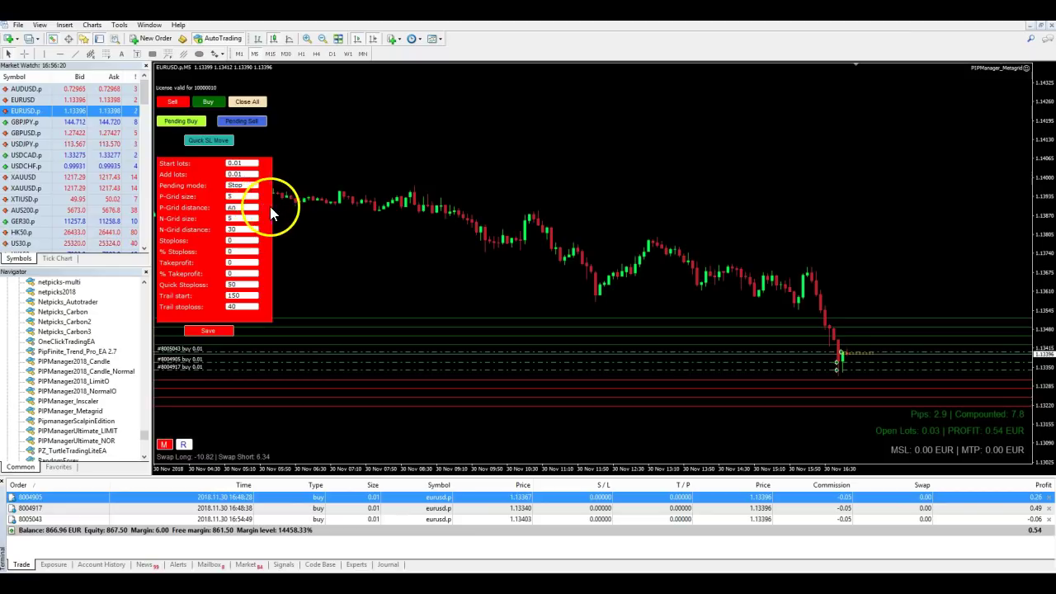
key(BackSpace)
key(BackSpace)
text(50)
click(207, 330)
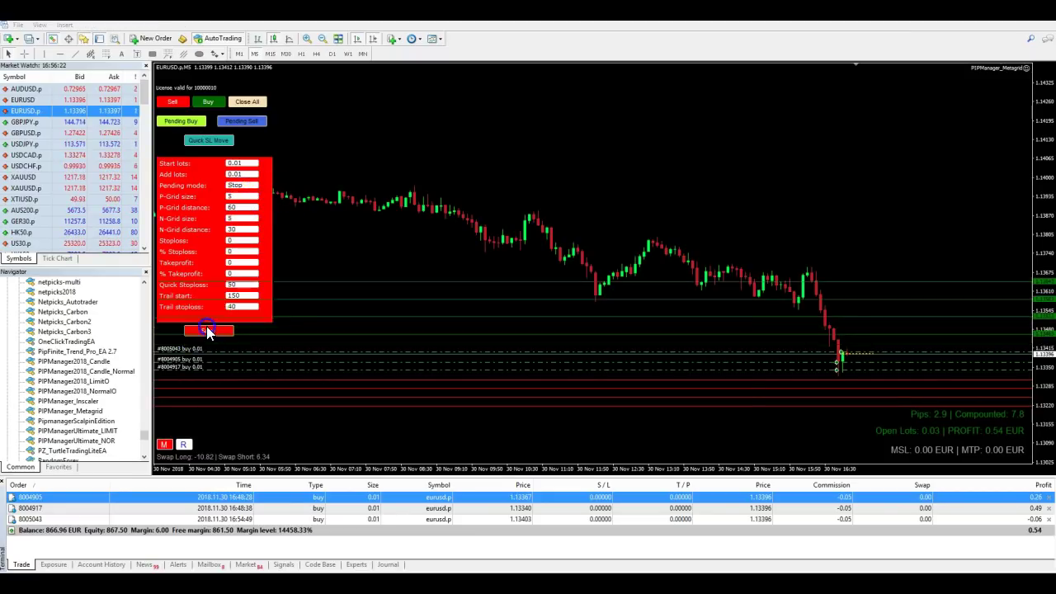
click(416, 517)
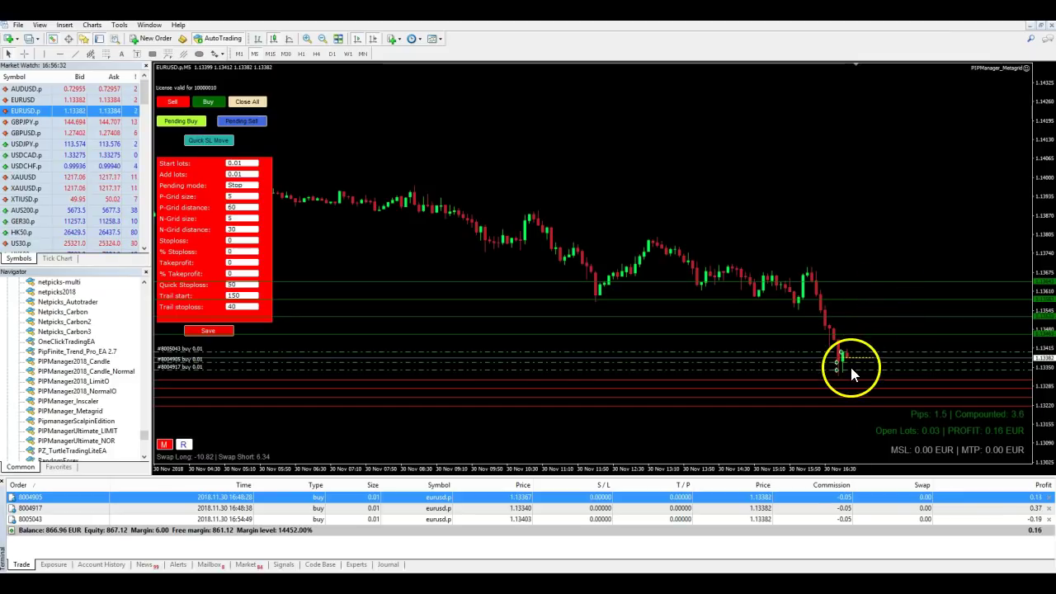
Set Metagrid's N-Grid distance to 90 and save the settings
click(239, 229)
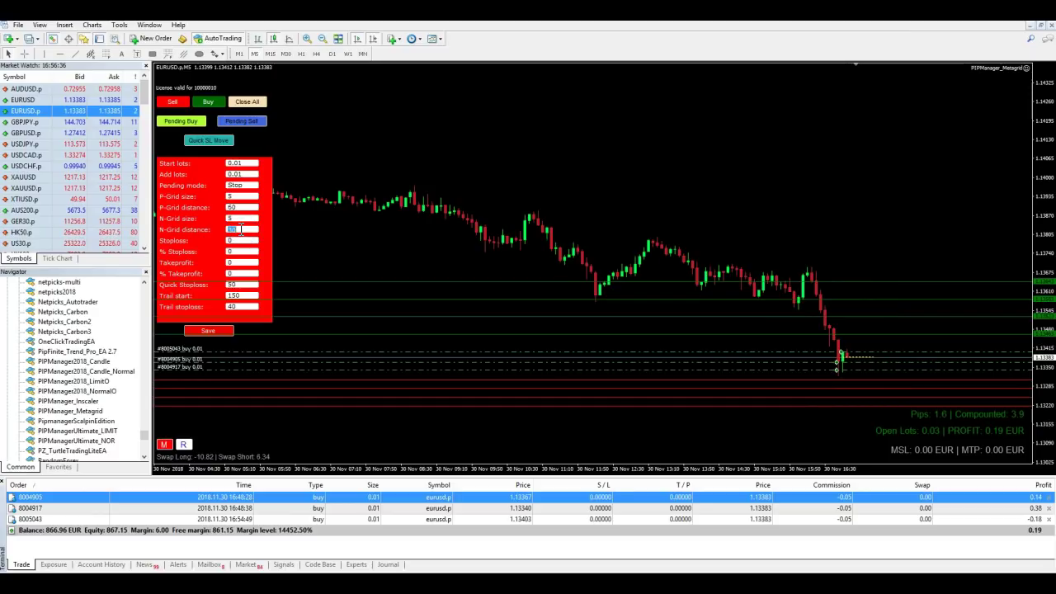
text(80)
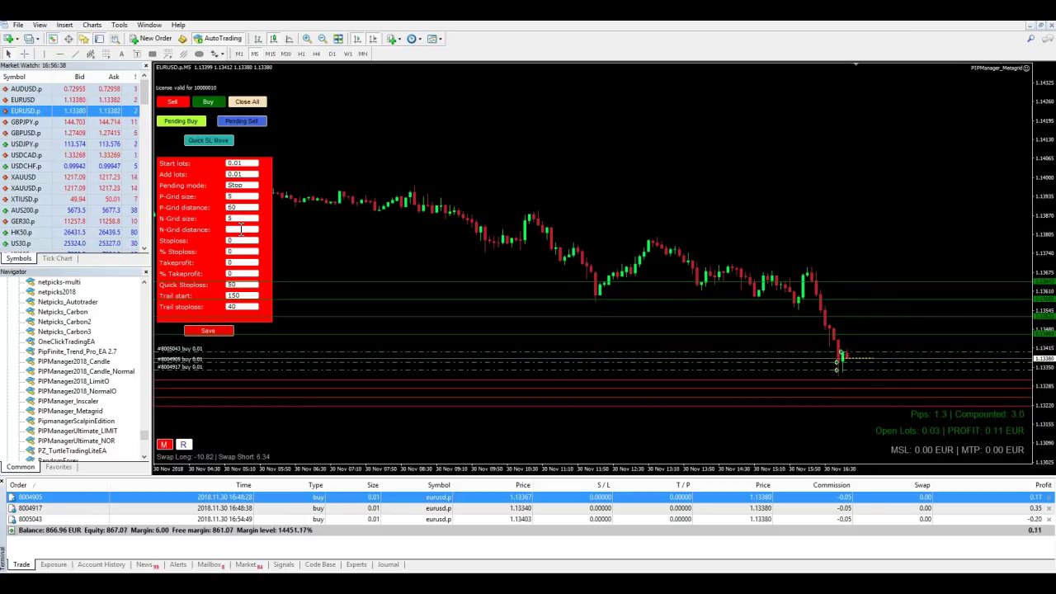
key(BackSpace)
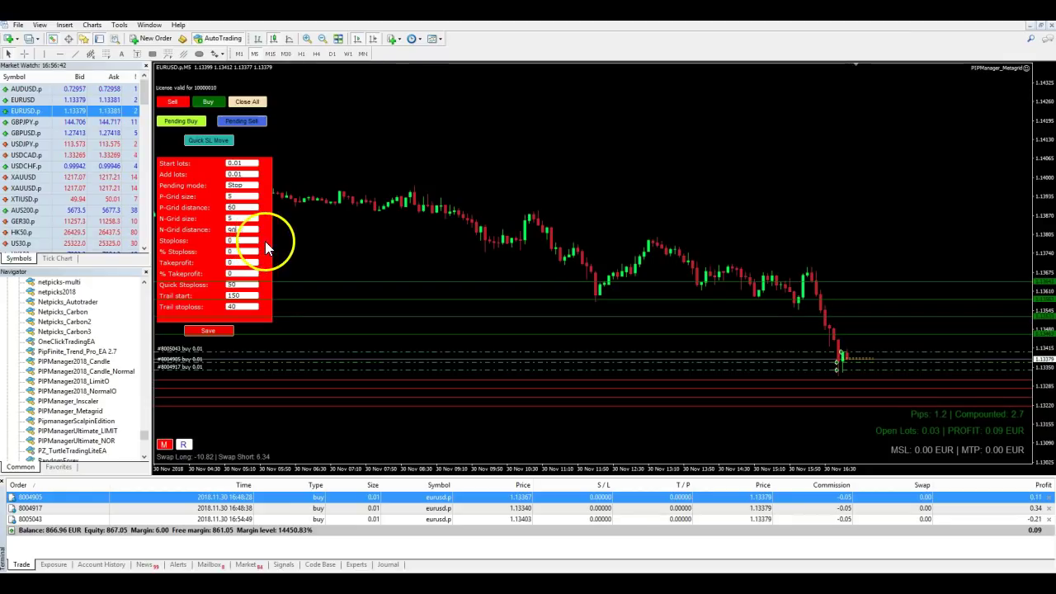
click(210, 329)
click(421, 518)
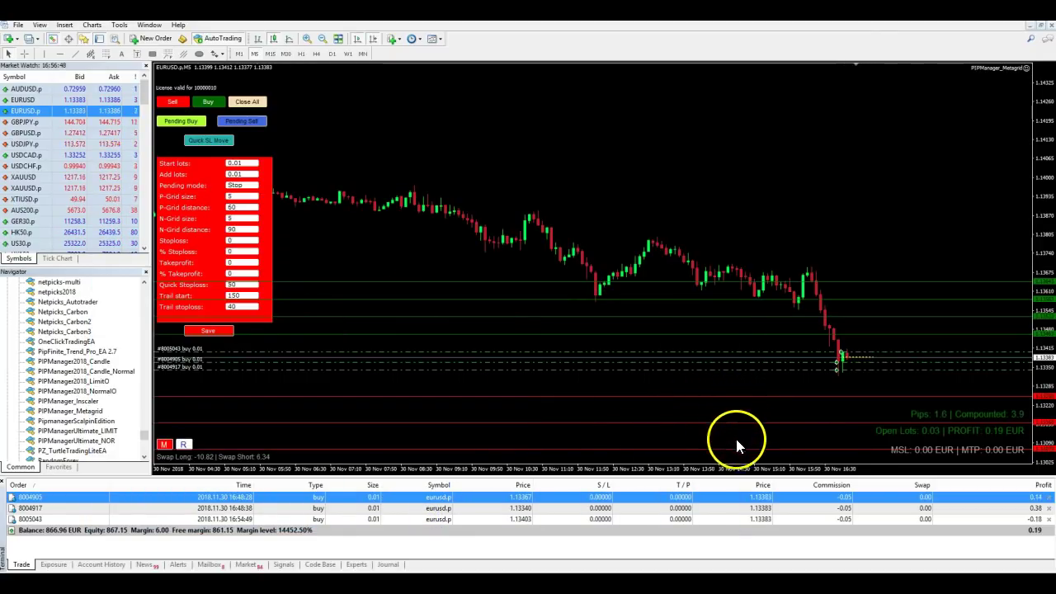
Close all open Metagrid trades on EURUSD.p and dismiss the alert
mouse_move(1044, 216)
mouse_down()
mouse_move(1049, 228)
mouse_move(1051, 198)
mouse_up()
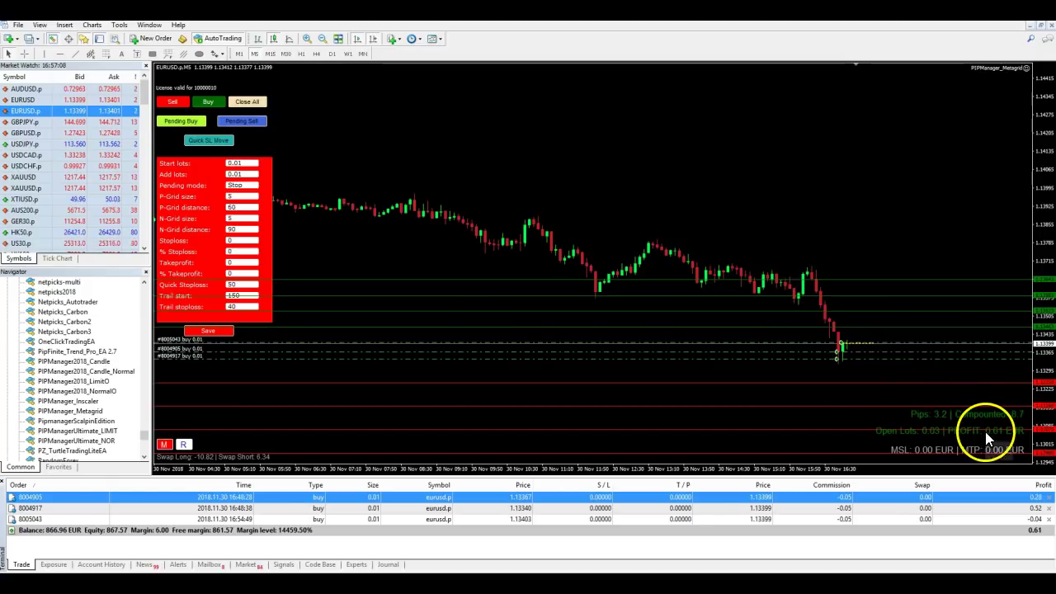
drag(1049, 247, 1044, 198)
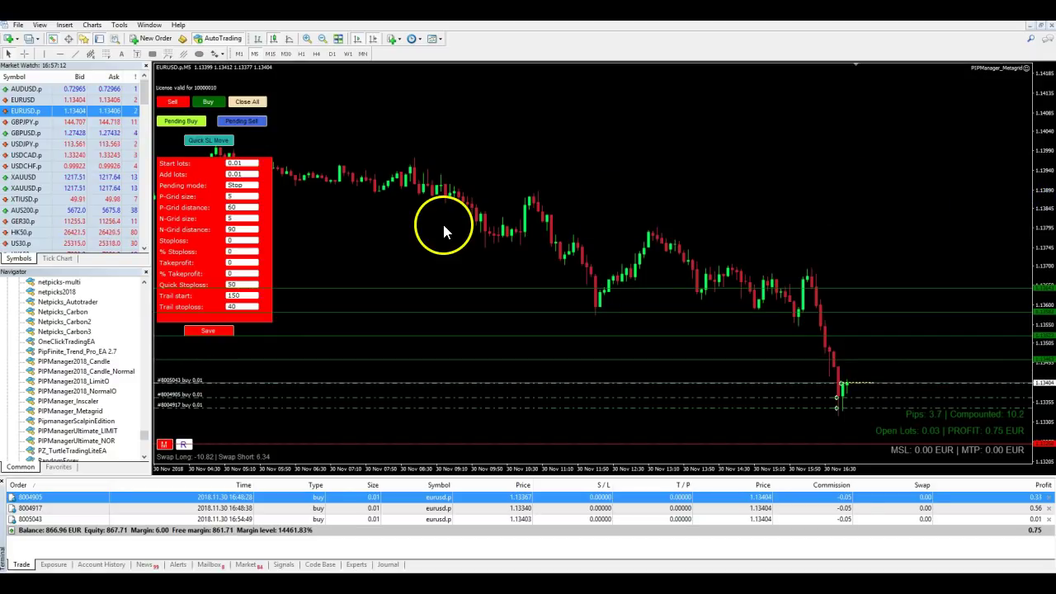
click(242, 100)
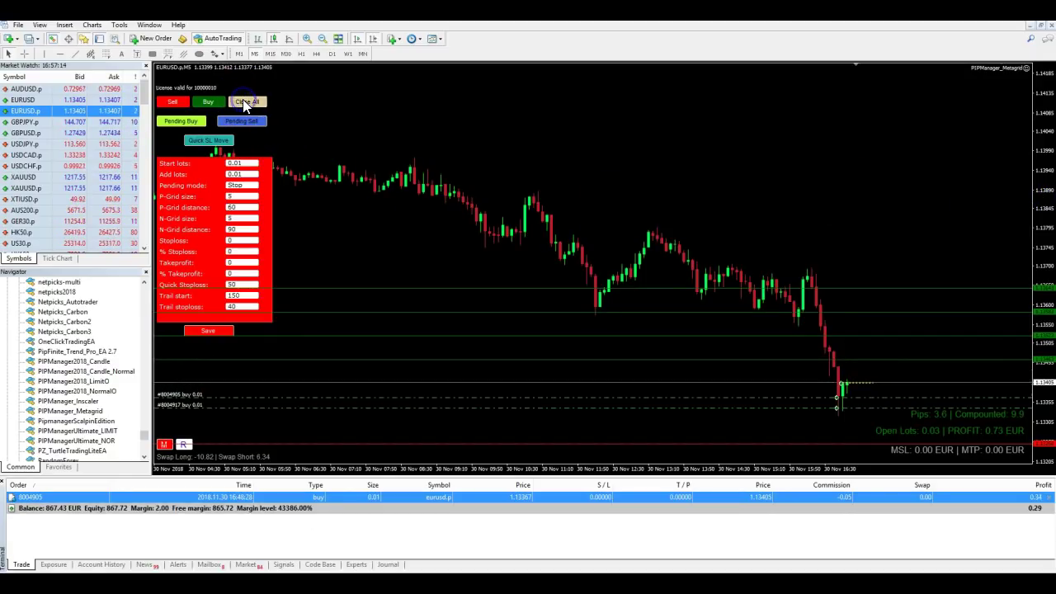
click(414, 517)
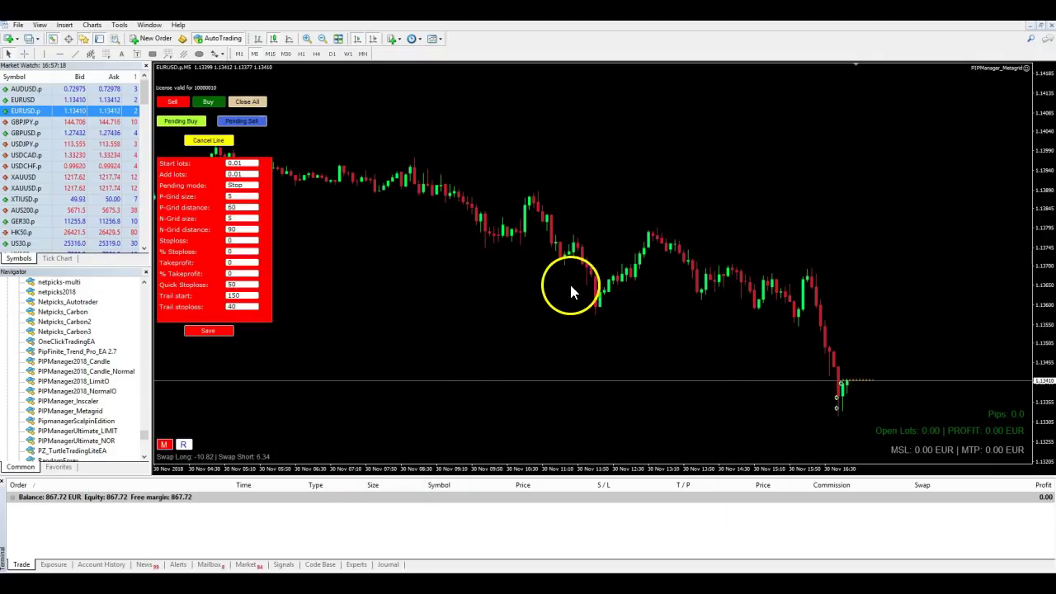
Set both the P-Grid size and the N-Grid size to 0 and save the settings
click(575, 280)
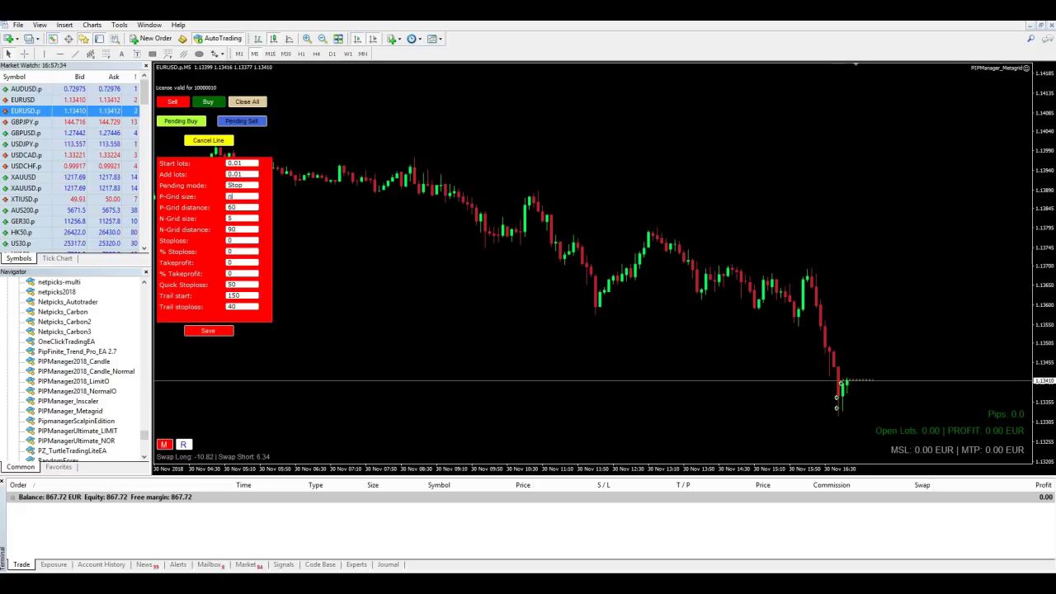
click(241, 219)
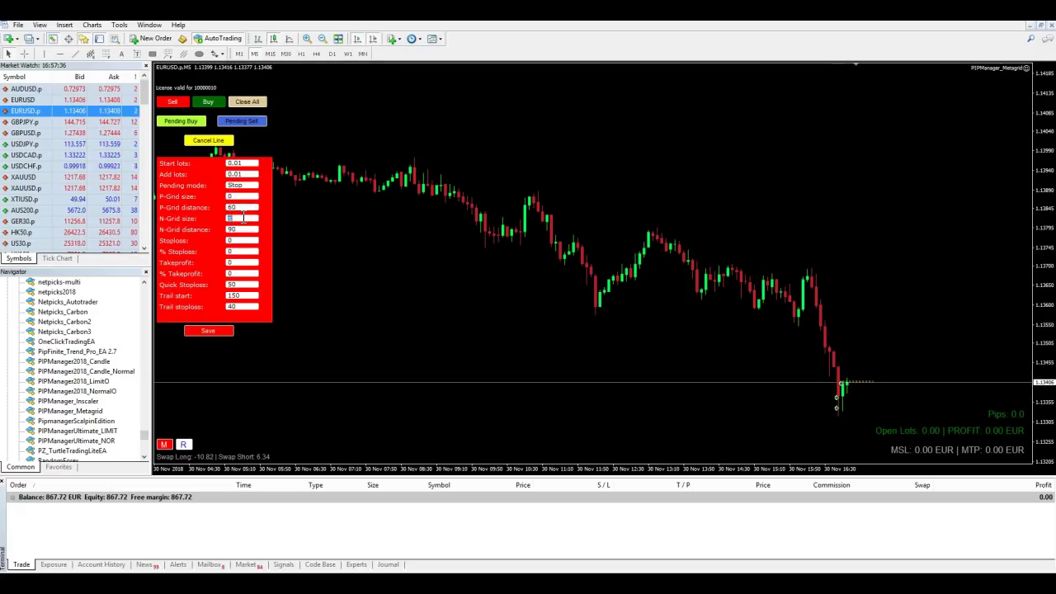
text(0)
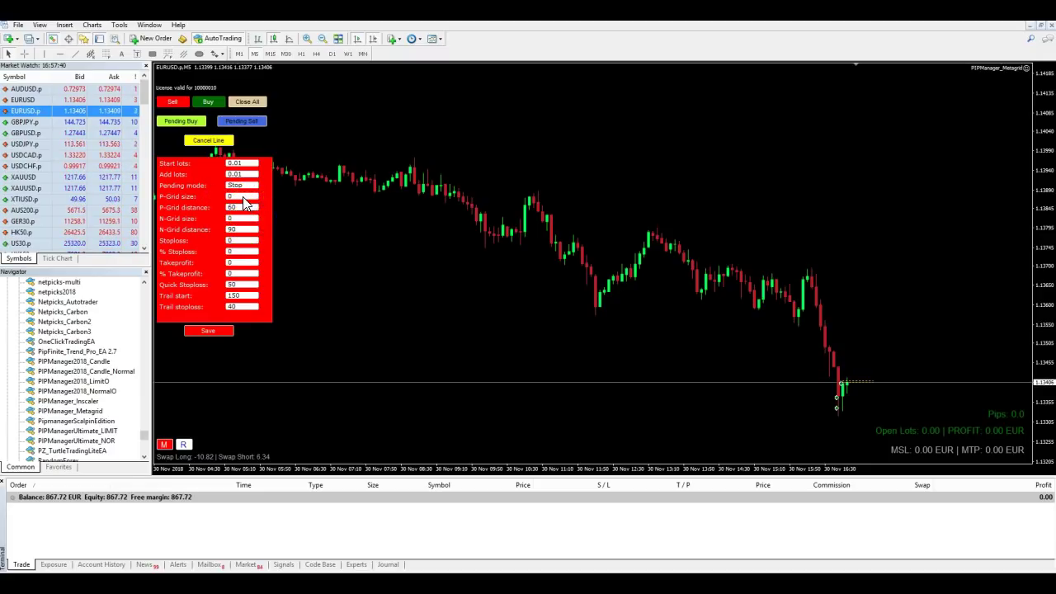
click(214, 332)
click(414, 517)
Open a single 0.01-lot buy trade without a grid, and close all Metagrid trades again
click(213, 102)
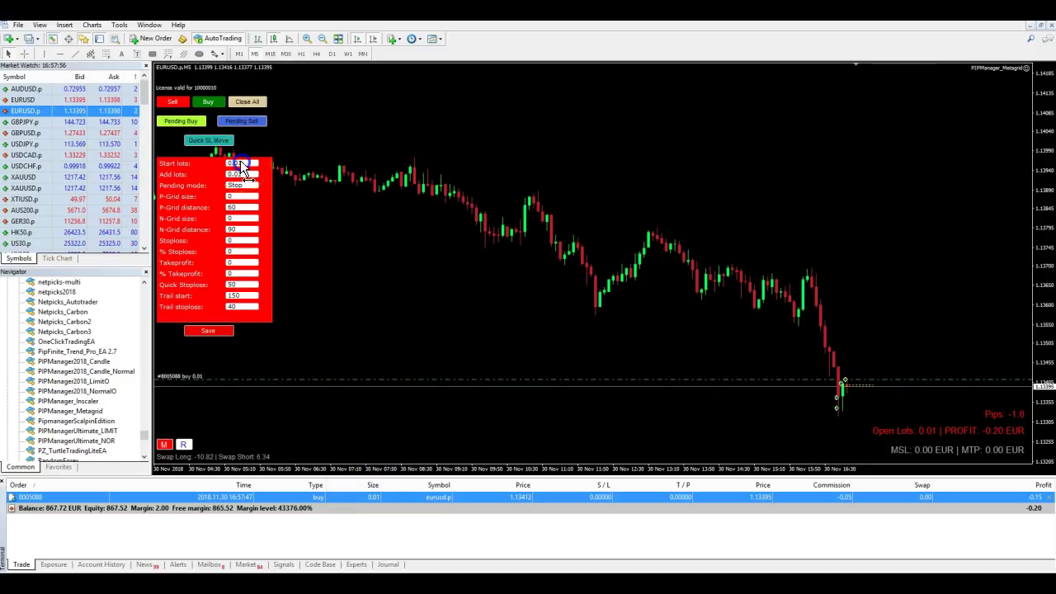
double_click(248, 163)
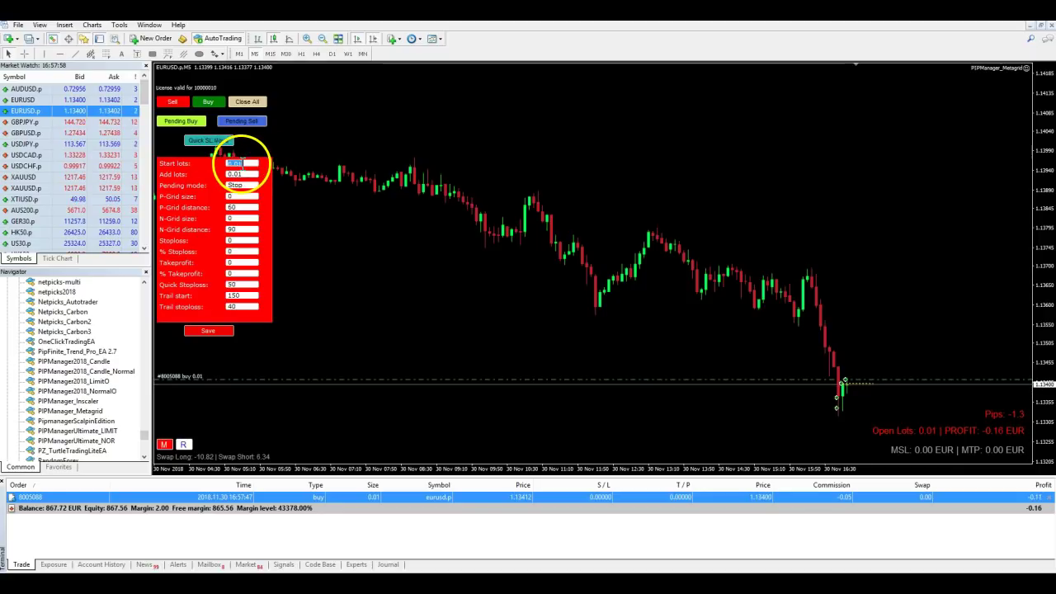
click(242, 174)
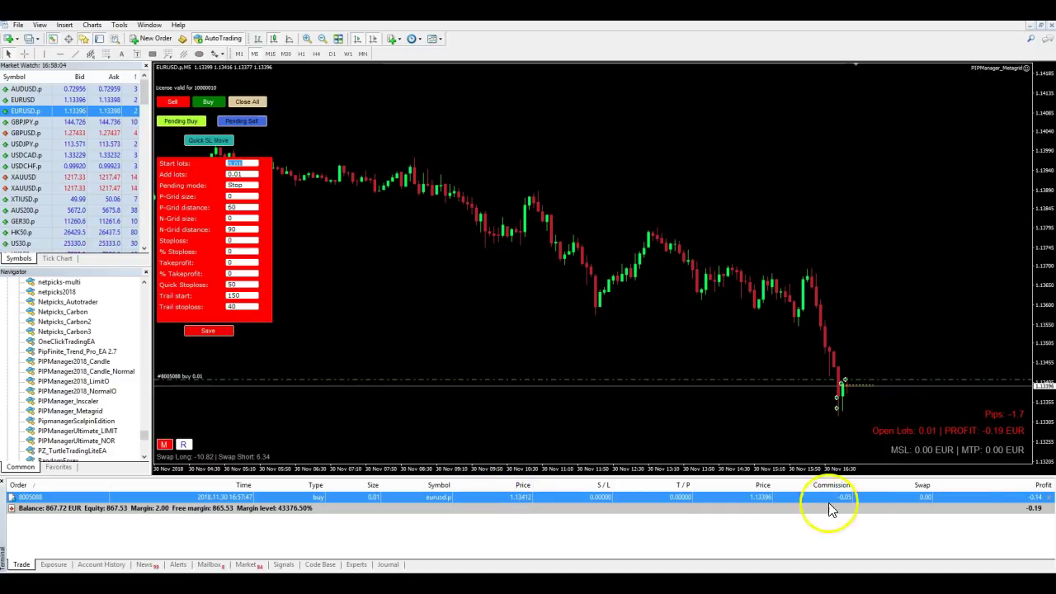
click(246, 100)
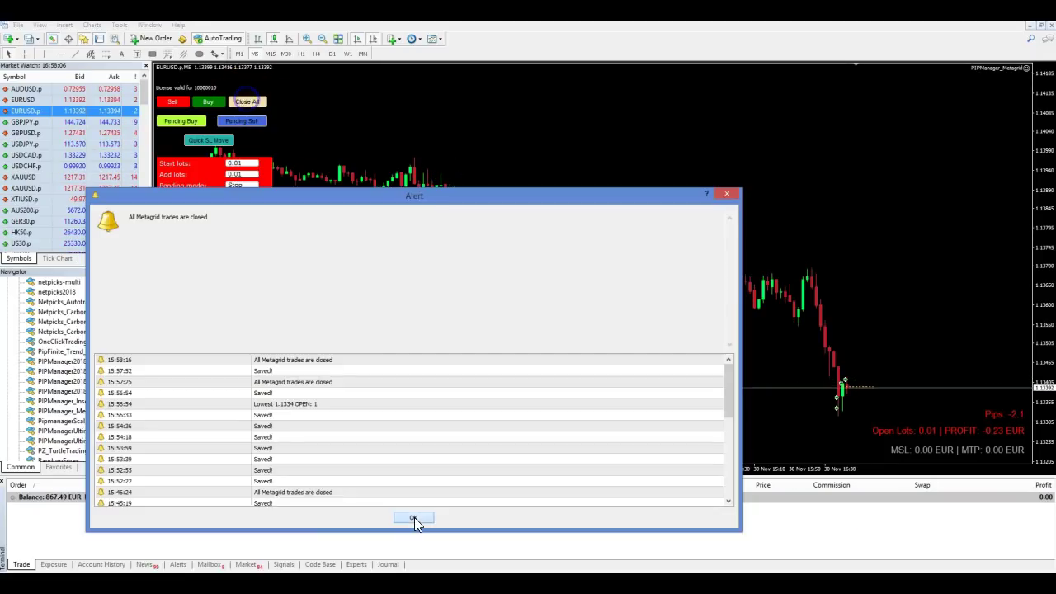
click(414, 517)
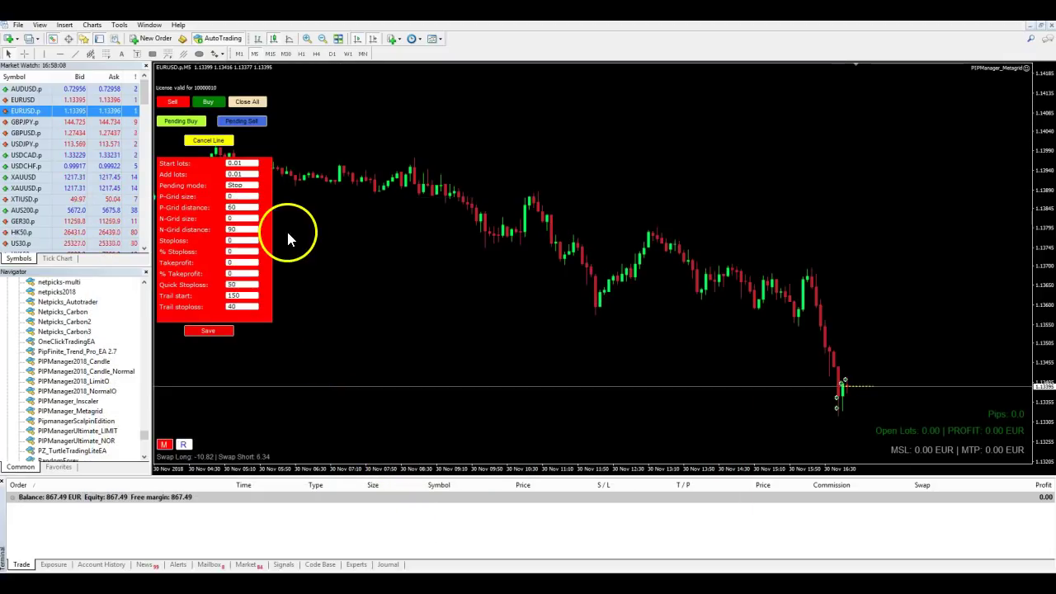
Set Start lots to 0.10, save the settings, and open a sell trade on EURUSD.p
click(241, 163)
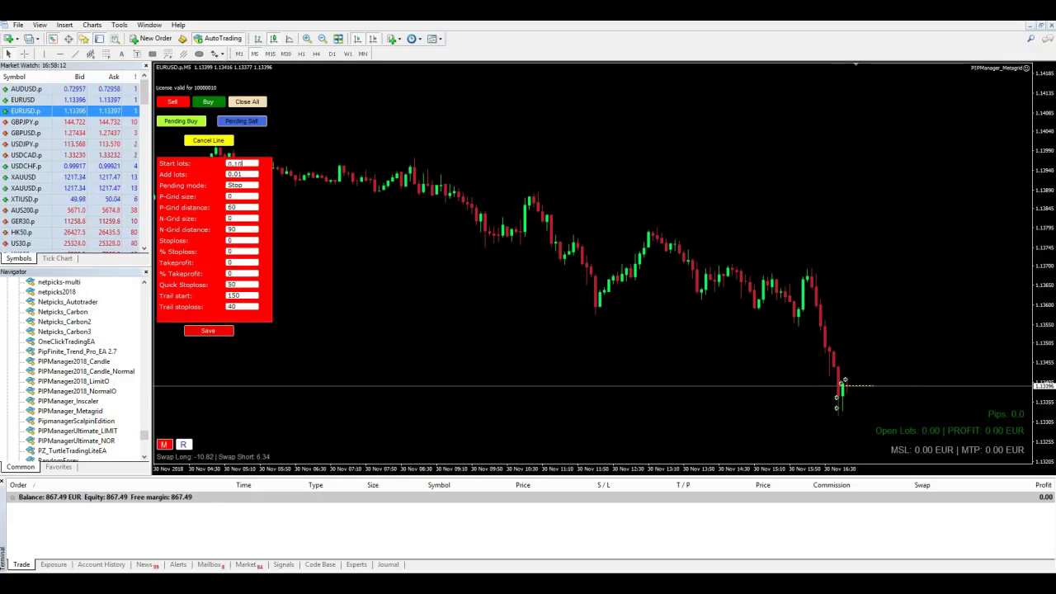
click(231, 329)
click(414, 517)
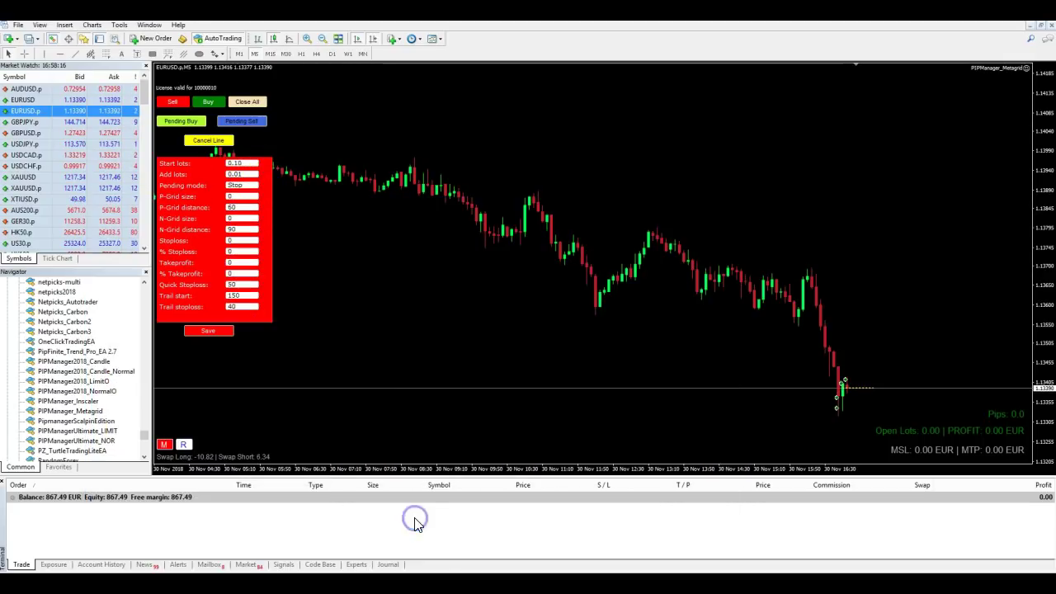
click(172, 103)
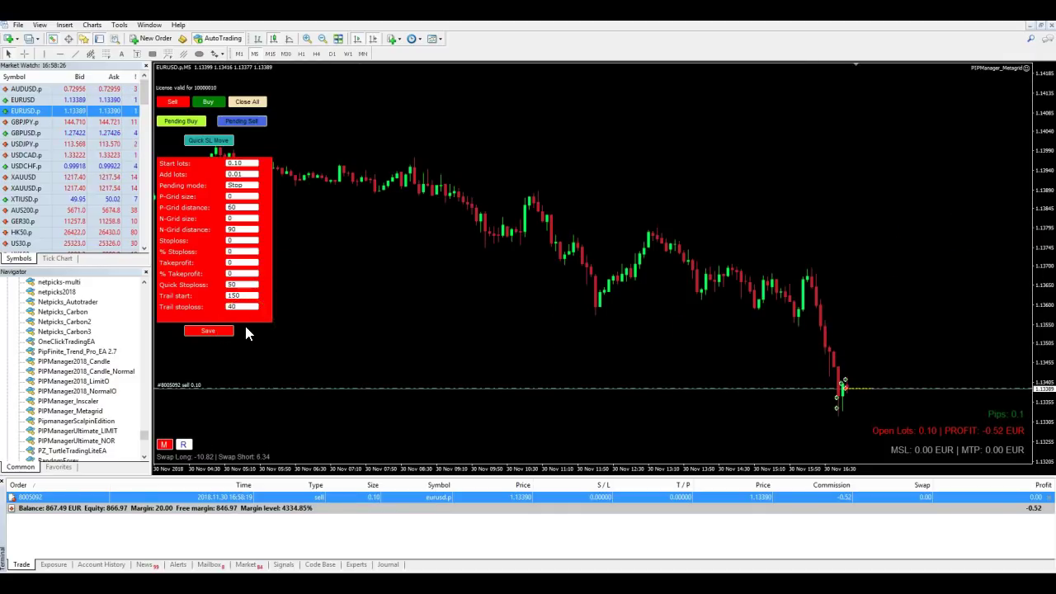
Set the sell trade's Stoploss to 100 and Takeprofit to 100 and save the settings
click(235, 241)
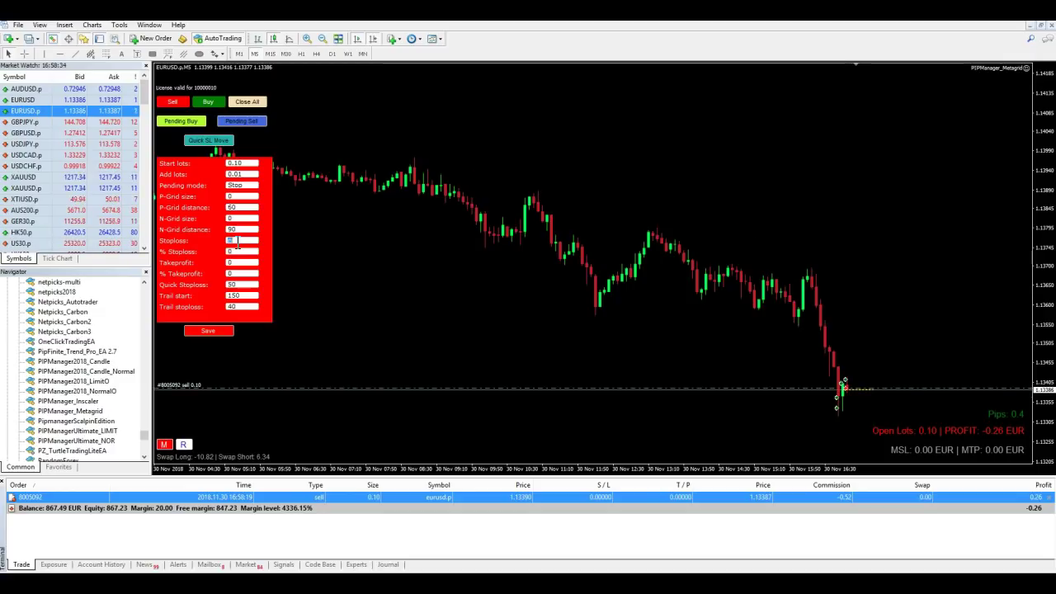
text(1000)
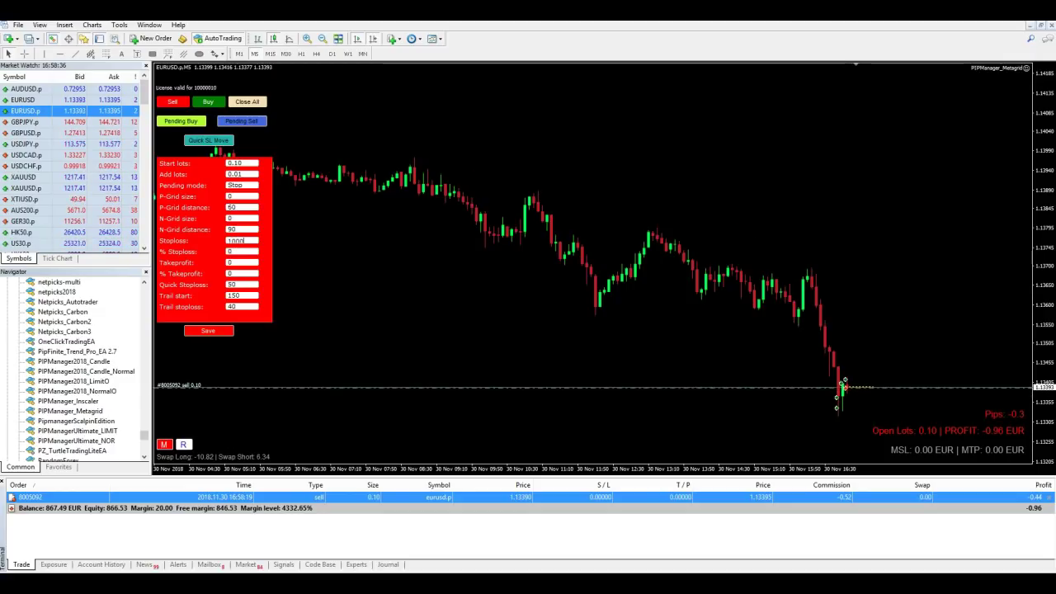
click(271, 252)
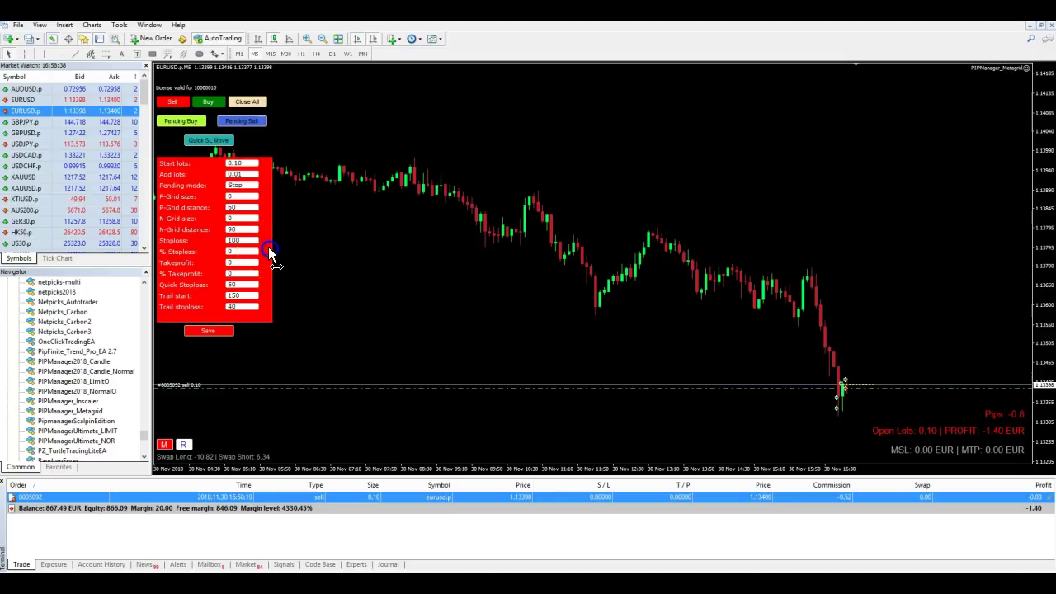
click(244, 275)
click(244, 262)
text(100)
click(264, 305)
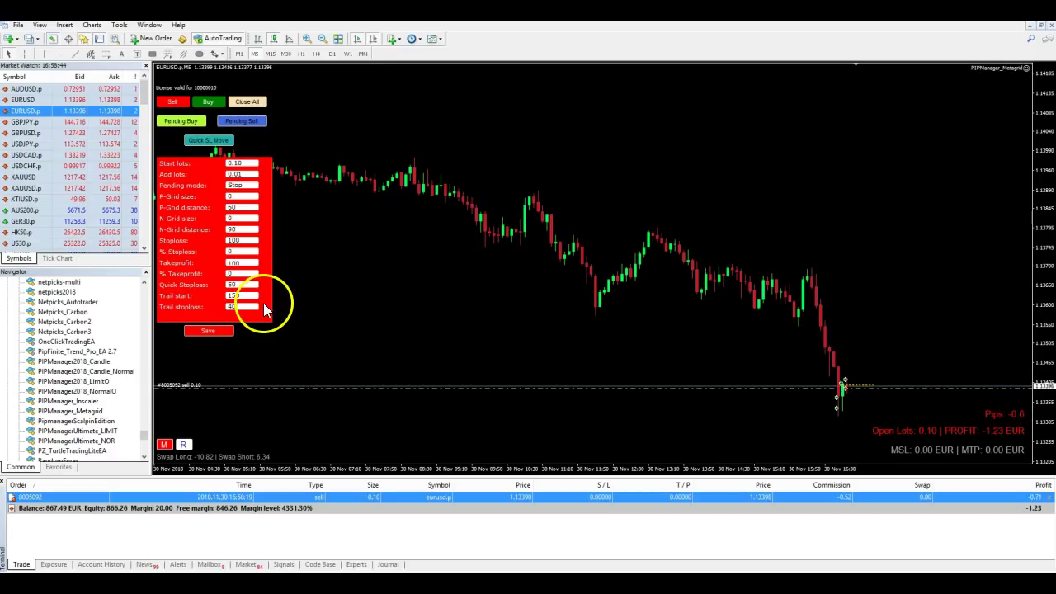
click(230, 330)
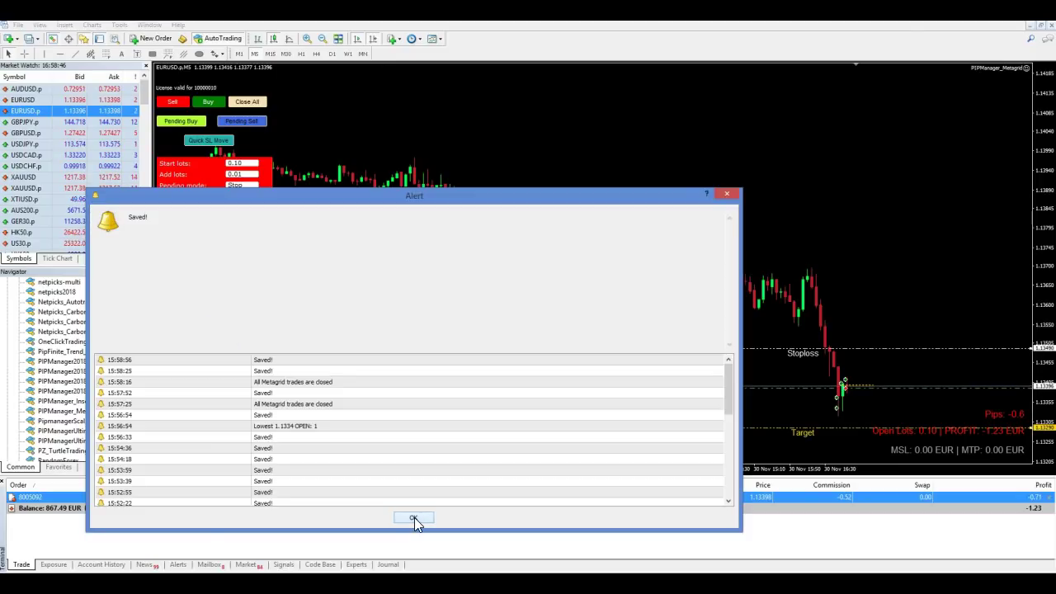
click(414, 517)
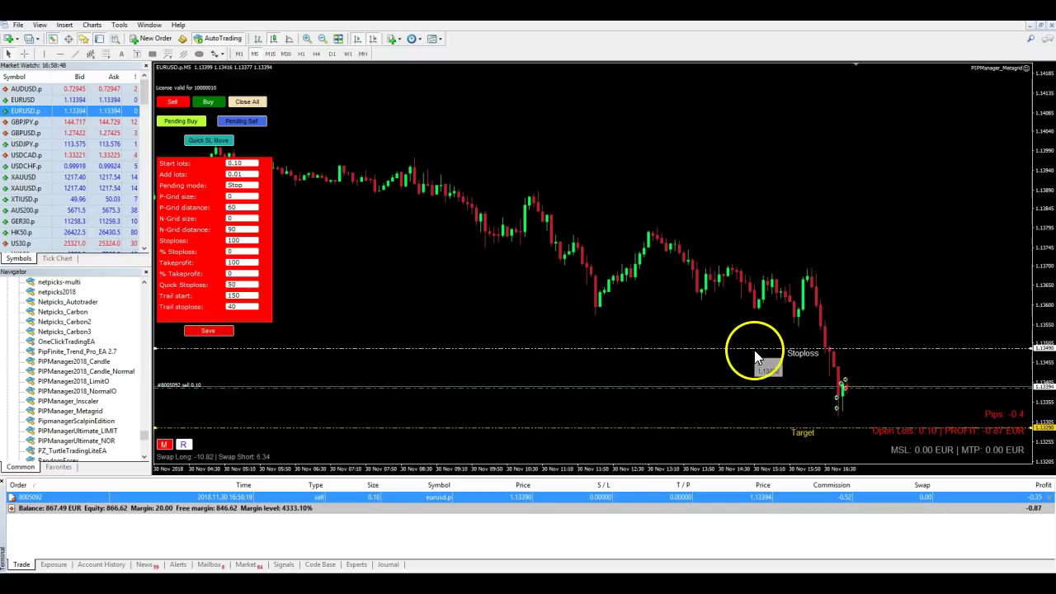
Set both the P-Grid size and the N-Grid size to 1 for the open sell trade
click(230, 252)
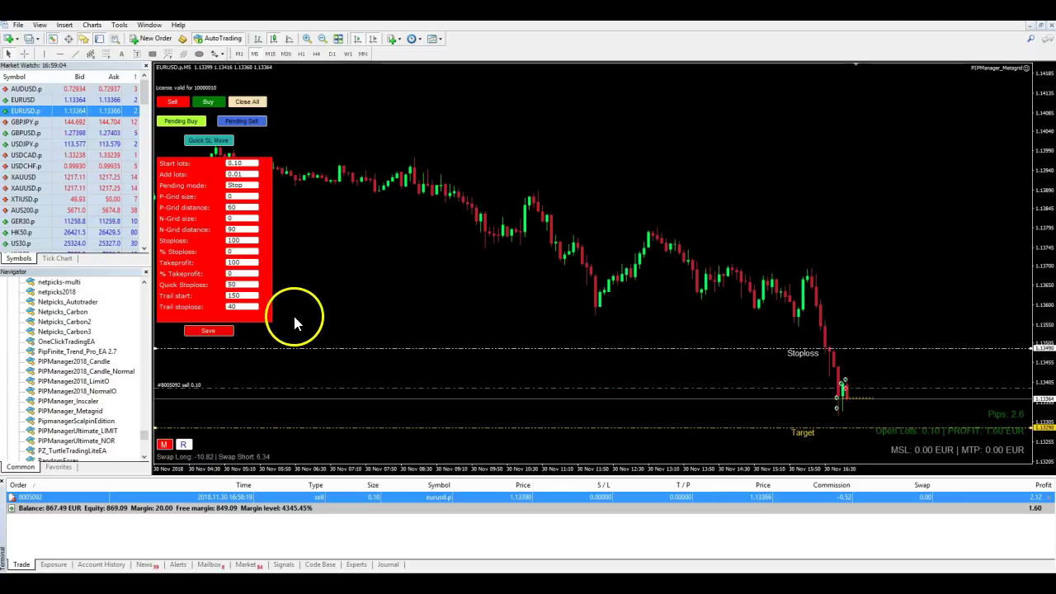
click(243, 195)
text(1)
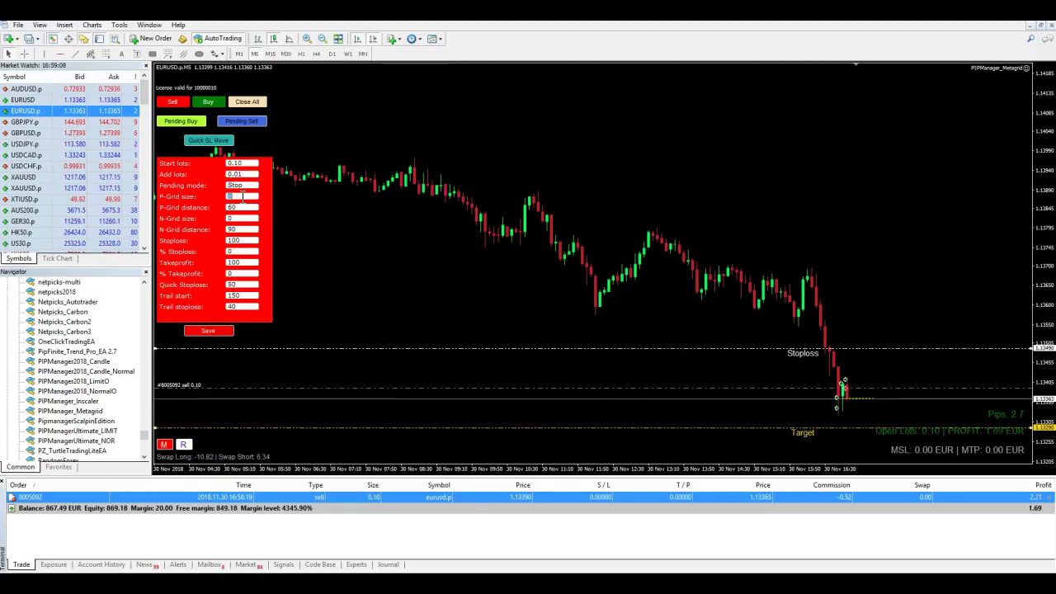
click(241, 218)
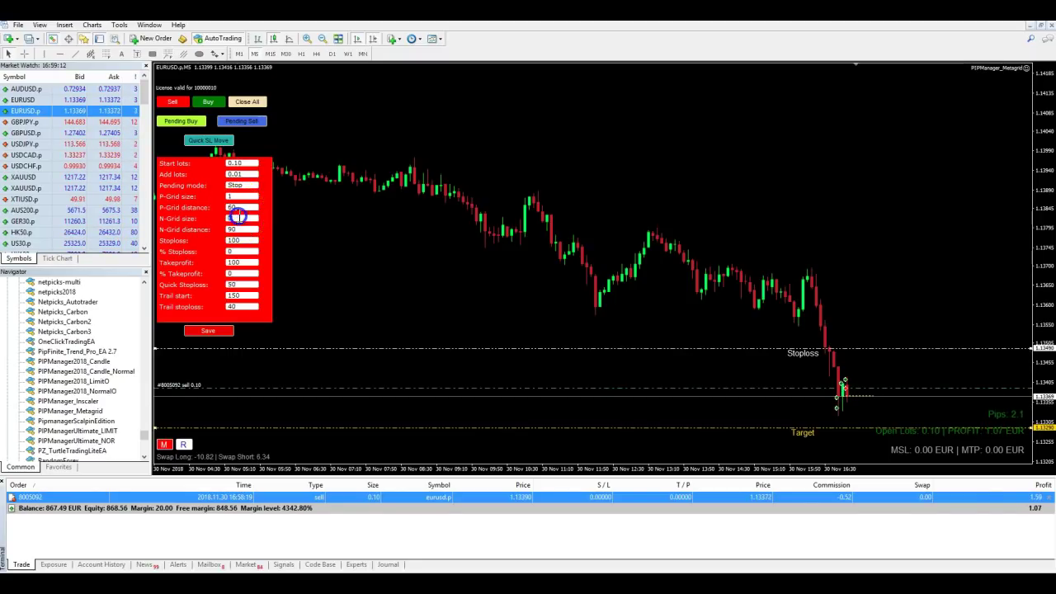
Set both the P-Grid distance and the N-Grid distance to 40 and save the settings
click(250, 207)
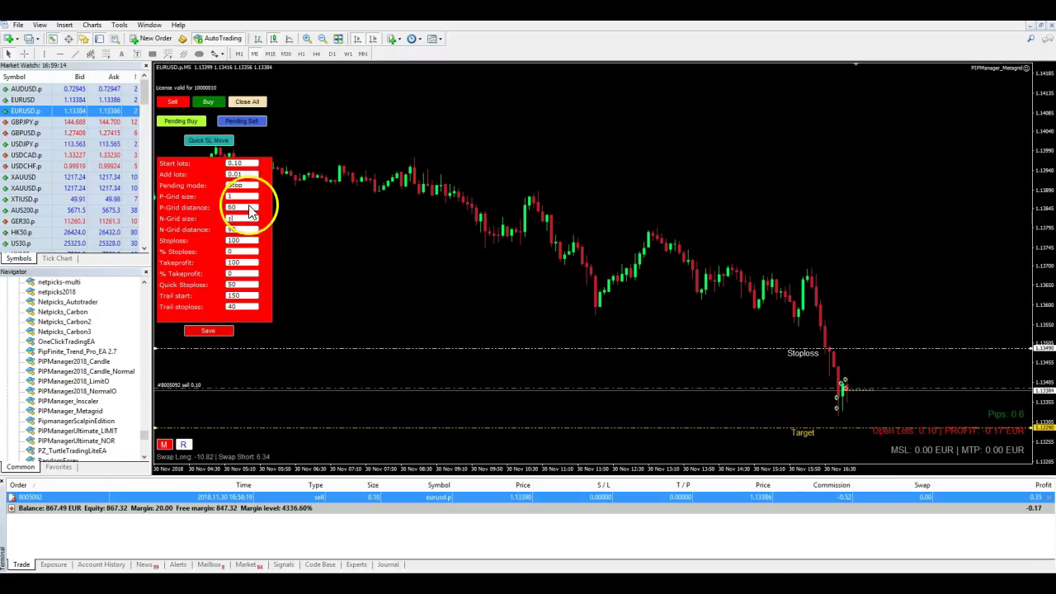
click(237, 207)
double_click(236, 207)
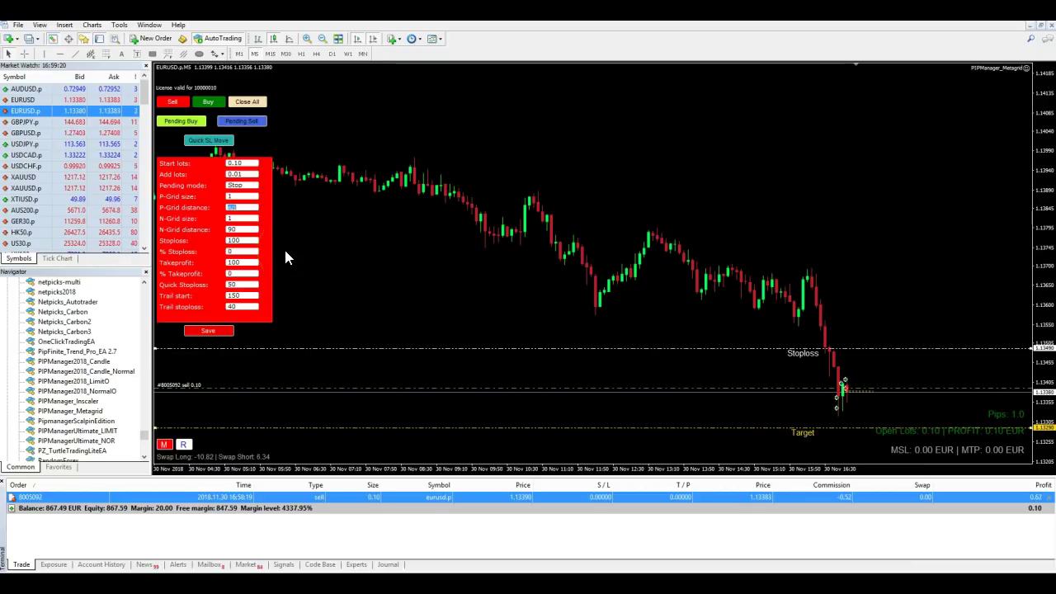
text(4)
double_click(246, 229)
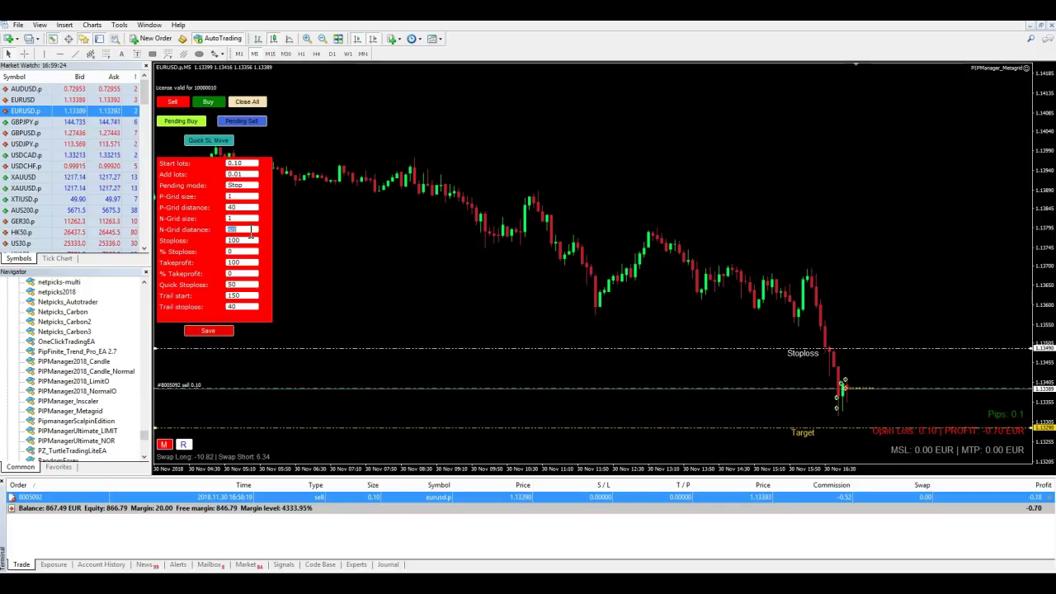
text(40)
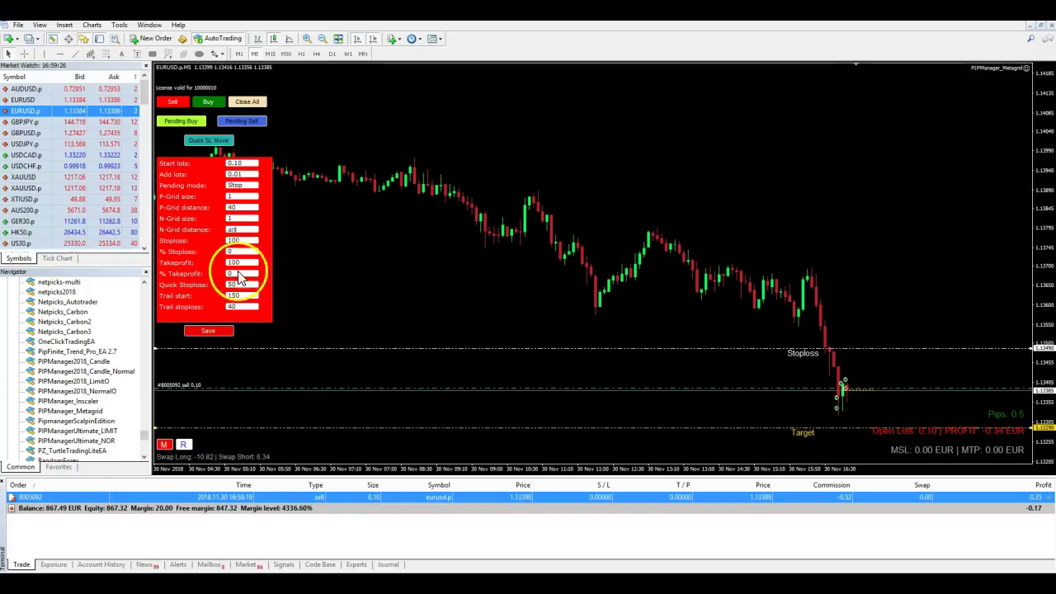
click(216, 328)
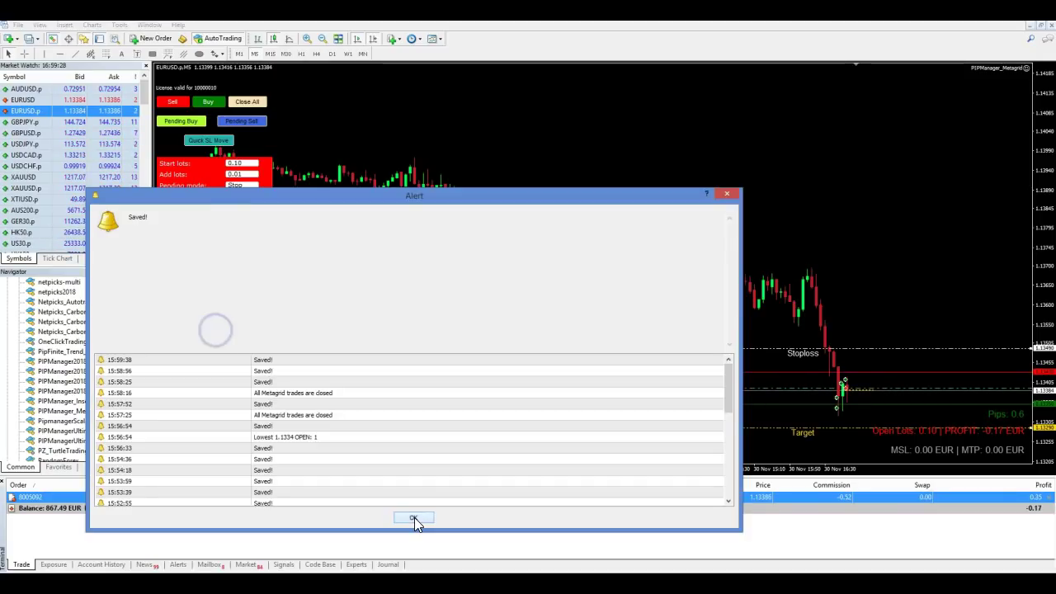
click(414, 517)
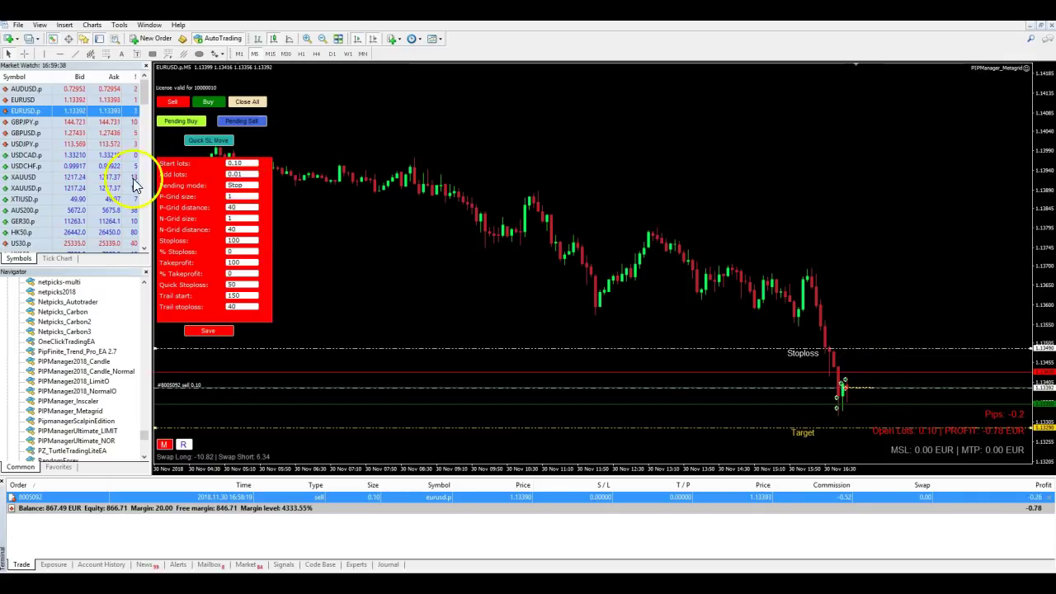
text(1)
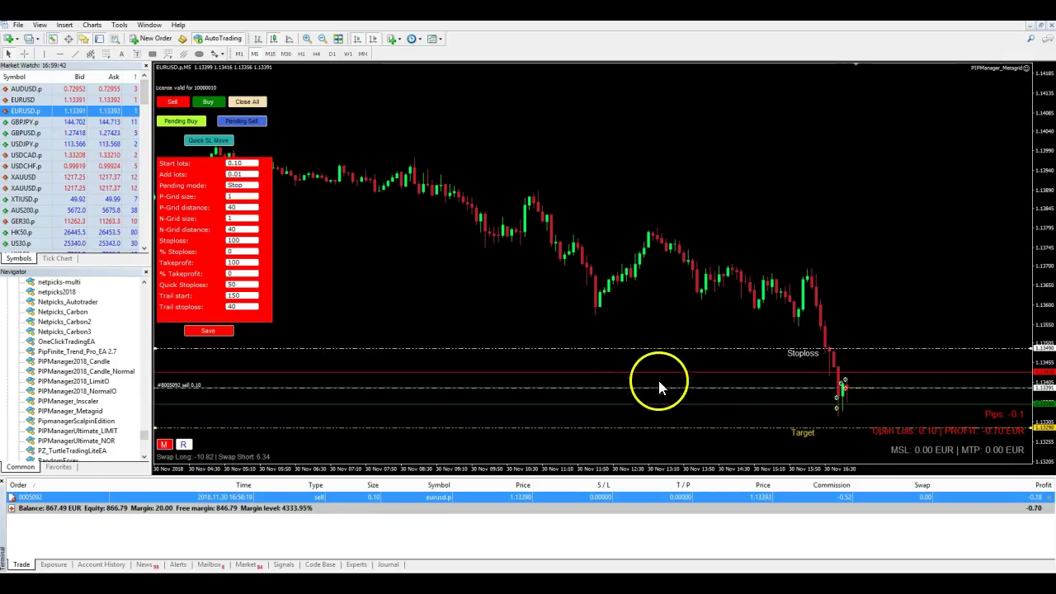
Widen the sell trade's exits on the chart by moving the Stoploss line up to 1.13702 and the Target line down to 1.13256
click(820, 410)
mouse_move(828, 412)
mouse_down()
mouse_move(844, 400)
mouse_move(744, 400)
mouse_up()
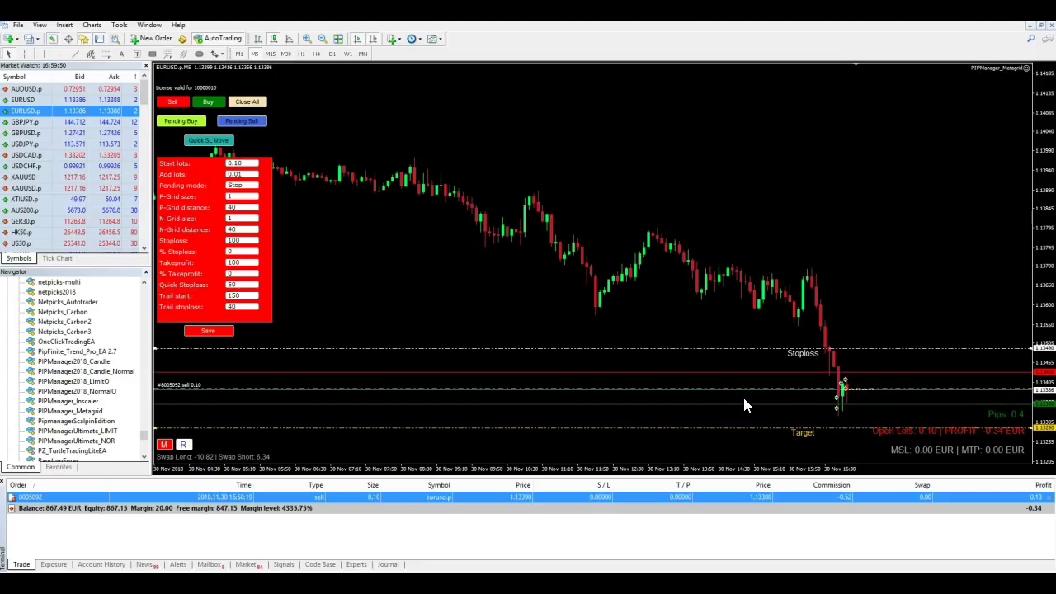
drag(776, 448, 889, 284)
mouse_move(848, 430)
mouse_down()
mouse_move(850, 452)
mouse_move(847, 433)
mouse_move(842, 453)
mouse_move(843, 429)
mouse_up()
drag(862, 282, 863, 327)
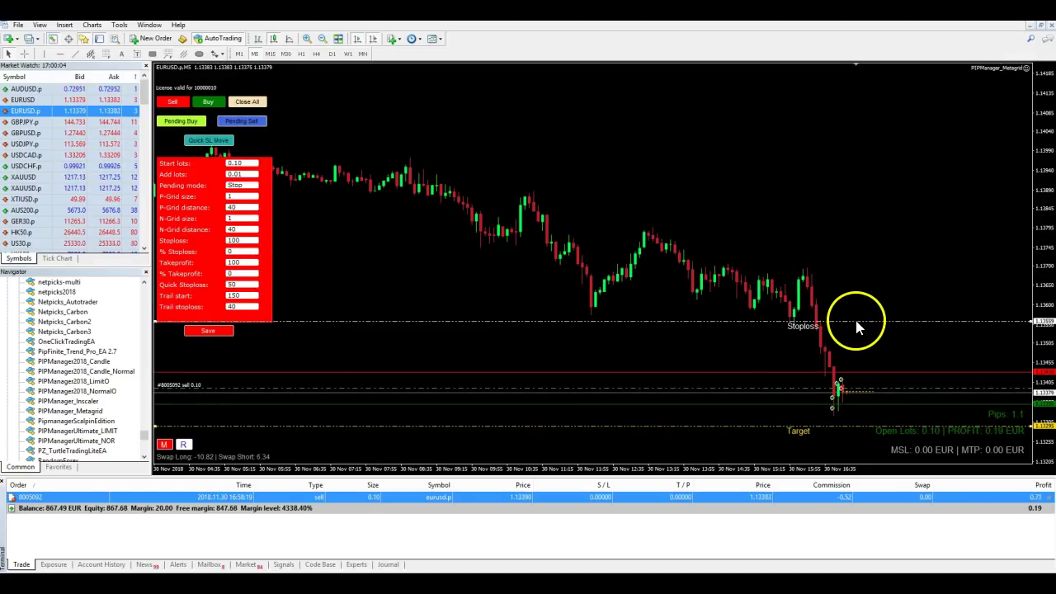
drag(855, 323, 857, 264)
drag(835, 426, 837, 441)
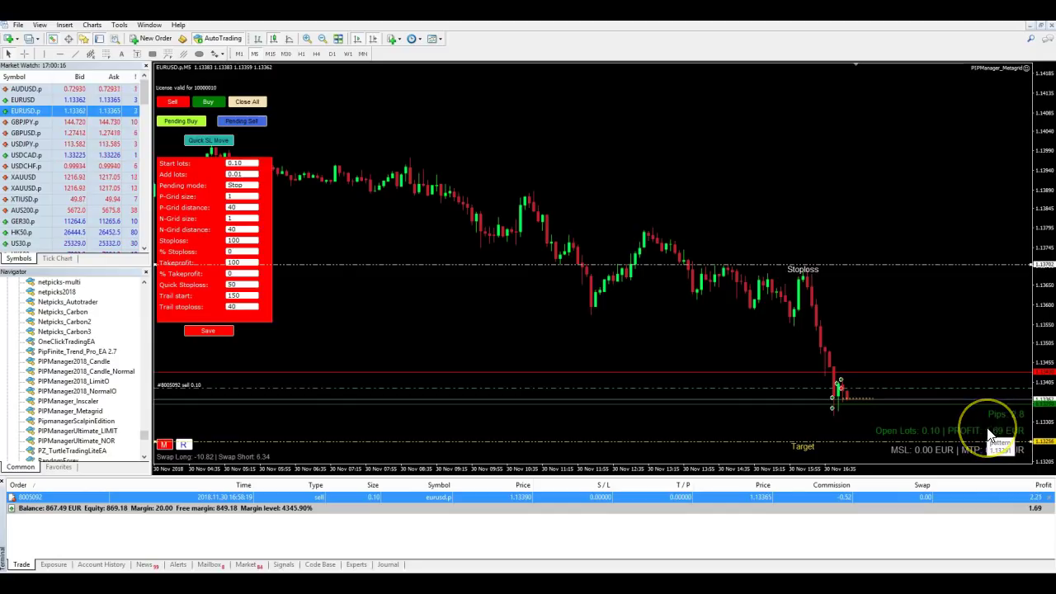
Set % Takeprofit to 0.2 and save the Metagrid settings
click(237, 250)
click(236, 273)
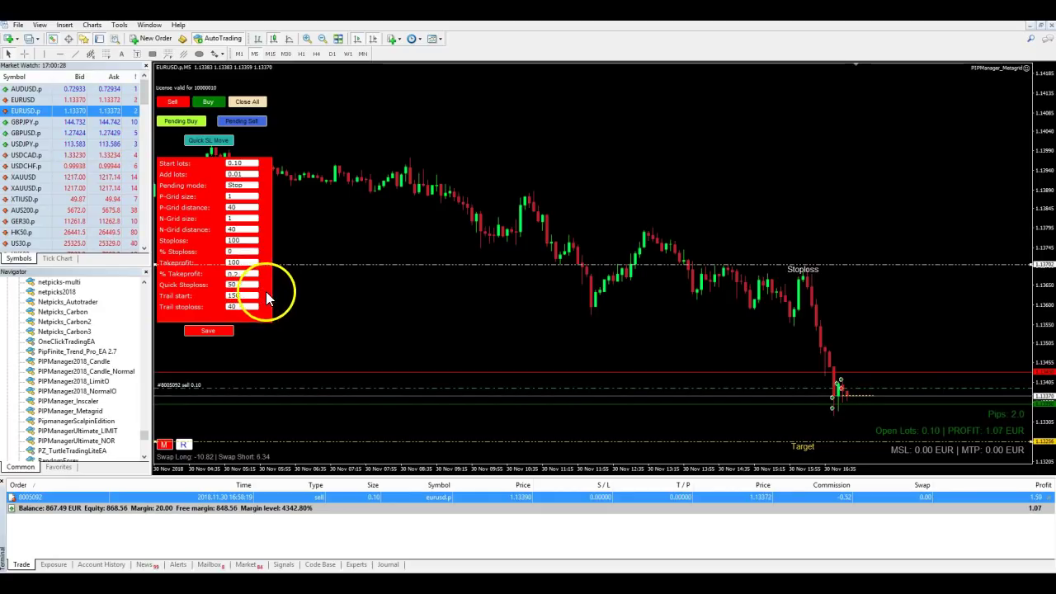
click(213, 330)
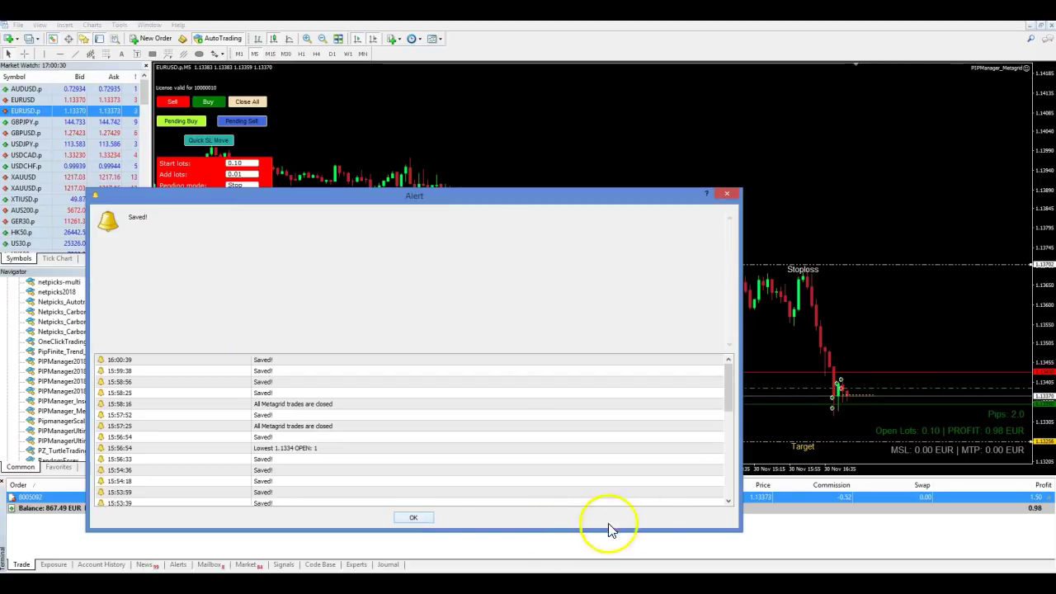
click(413, 517)
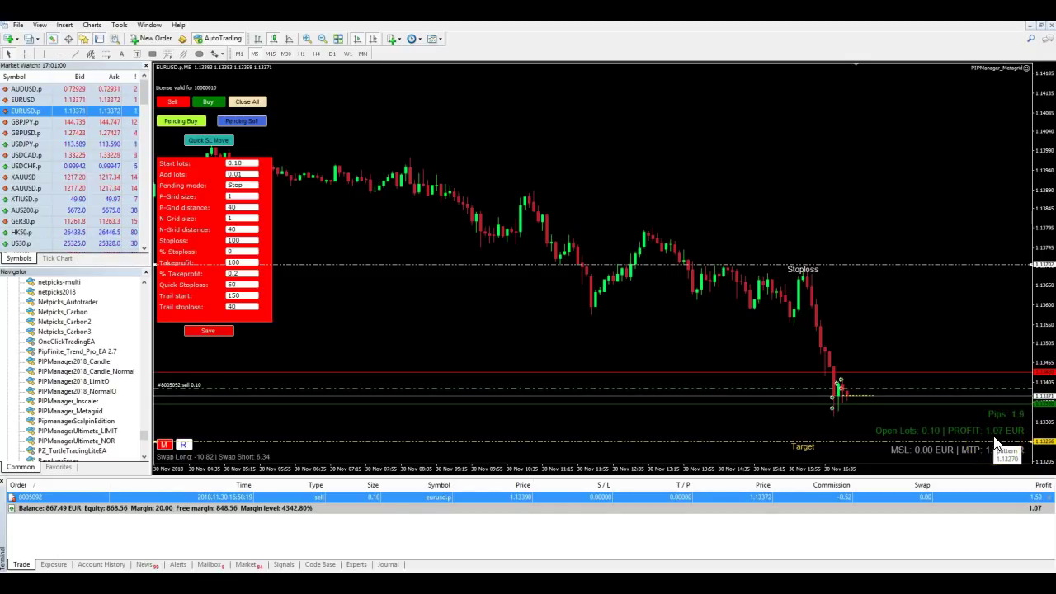
Set % Stoploss to 0.1 and dismiss the trade-closing alert
drag(238, 338, 236, 250)
text(0.1)
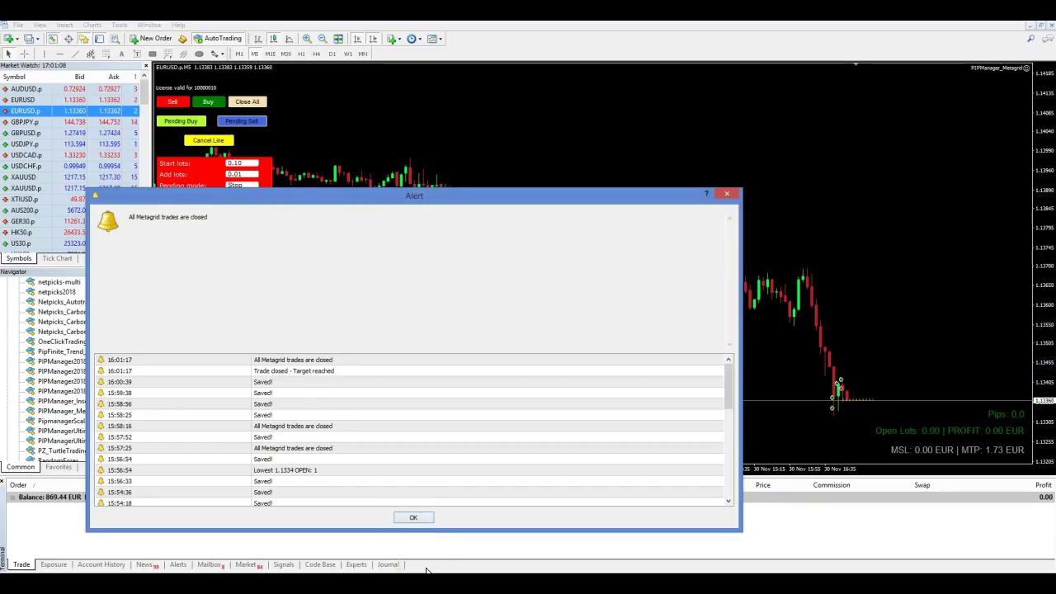
click(416, 518)
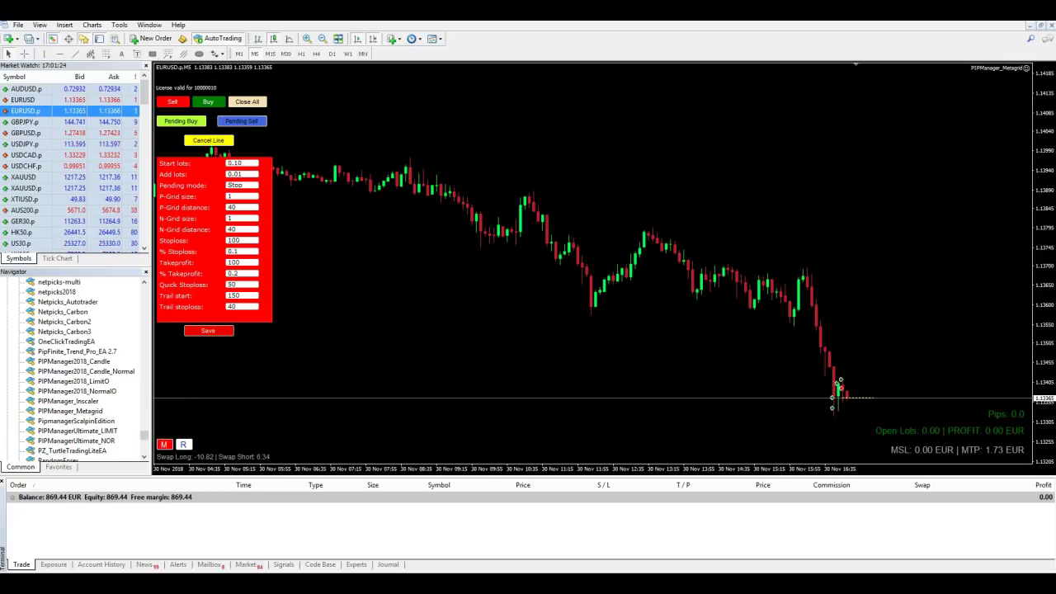
Review the closed 0.10-lot EURUSD.p sell trade in the account history and its exit area on the chart
click(101, 564)
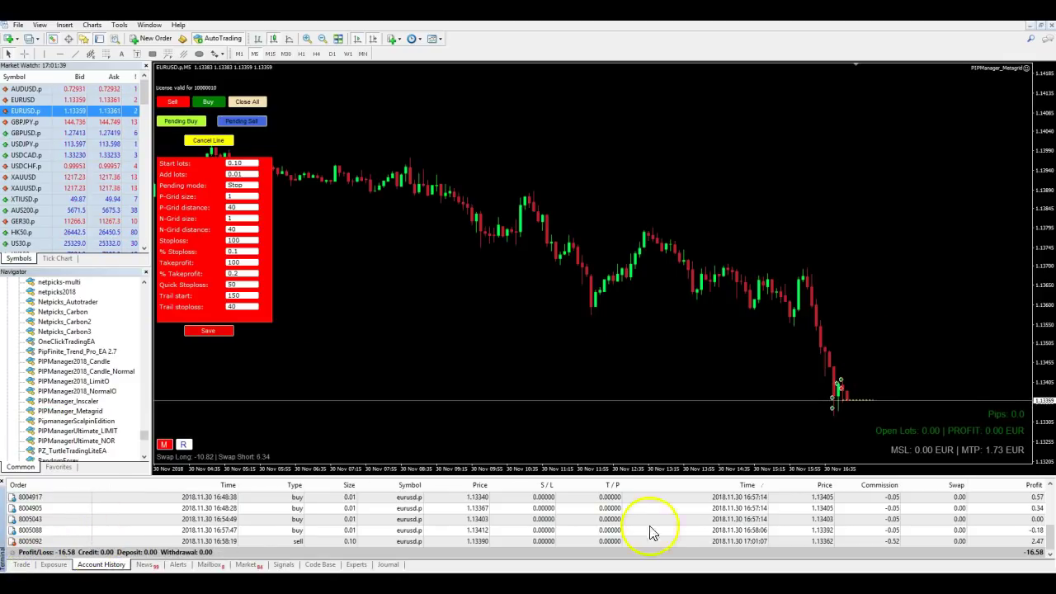
click(1032, 543)
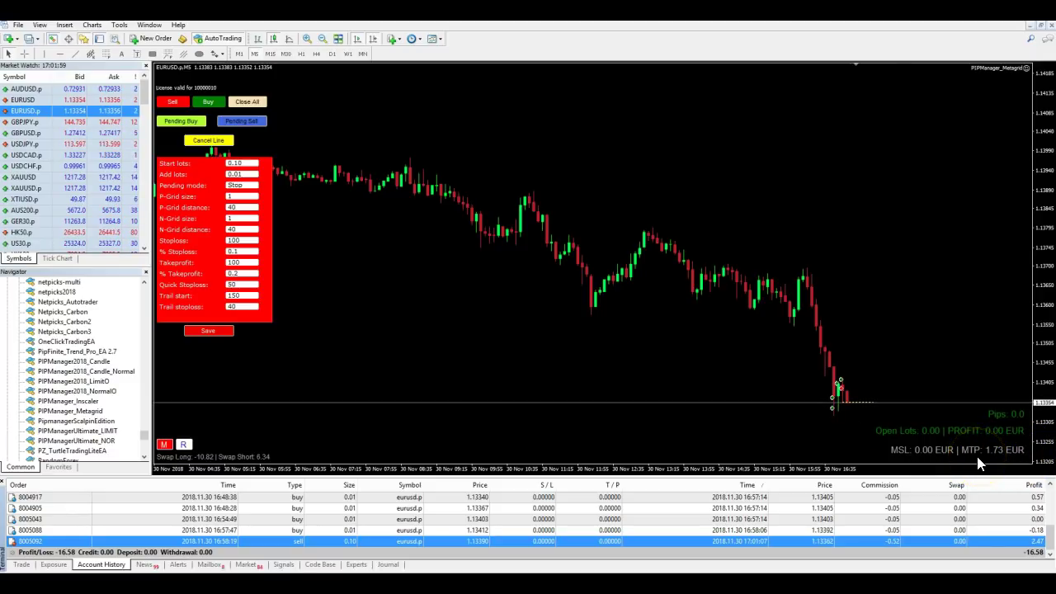
click(840, 399)
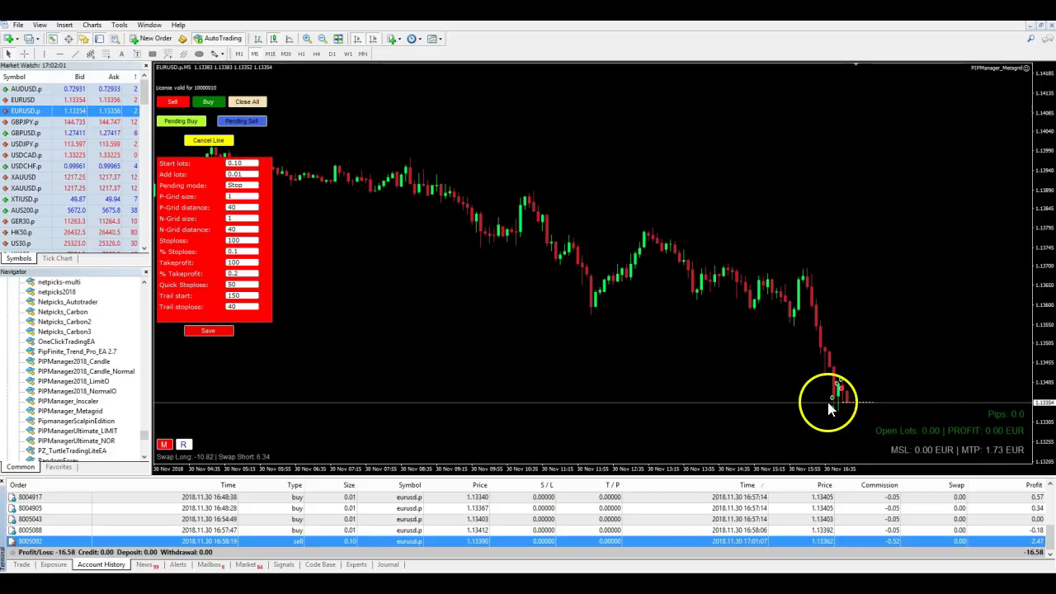
click(877, 395)
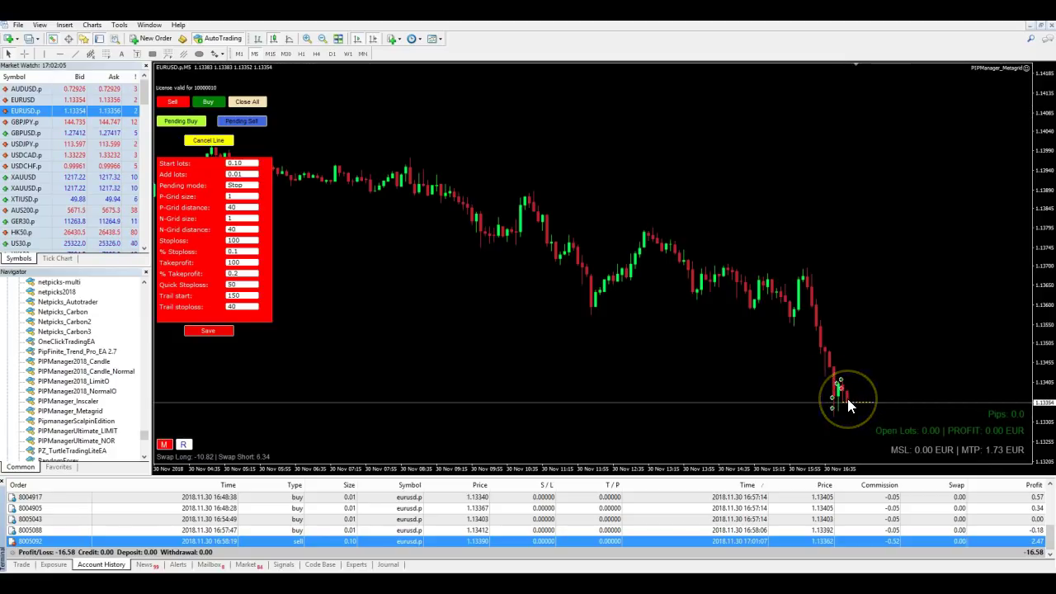